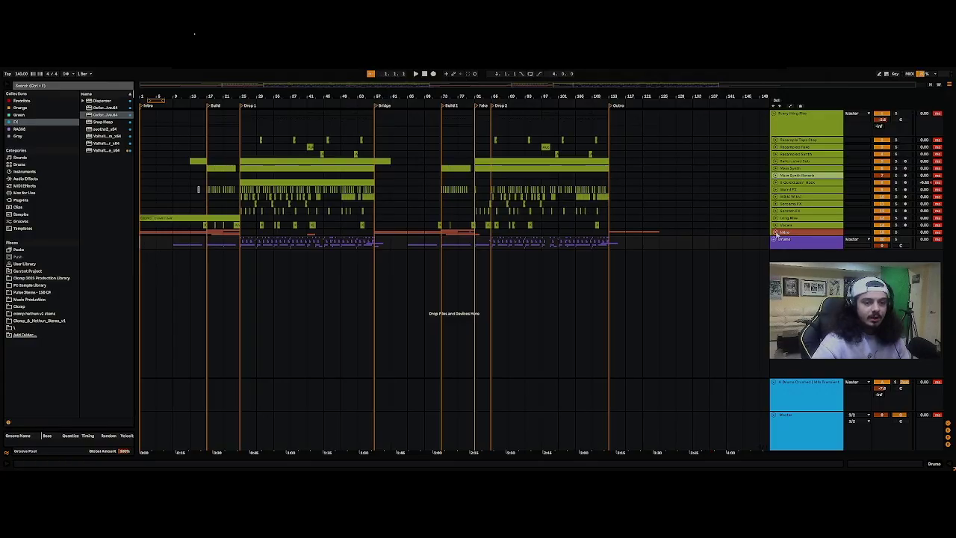
# Unfold the Intro group and show the device chain of its Melody track
pyautogui.click(775, 232)
pyautogui.scroll(5, 154, 291)
pyautogui.scroll(-5, 154, 291)
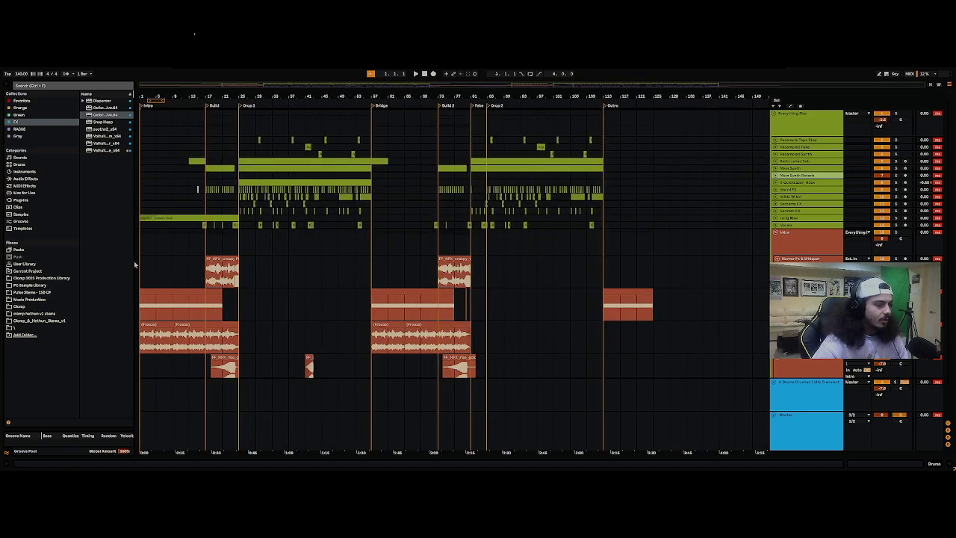
pyautogui.scroll(-2, 146, 275)
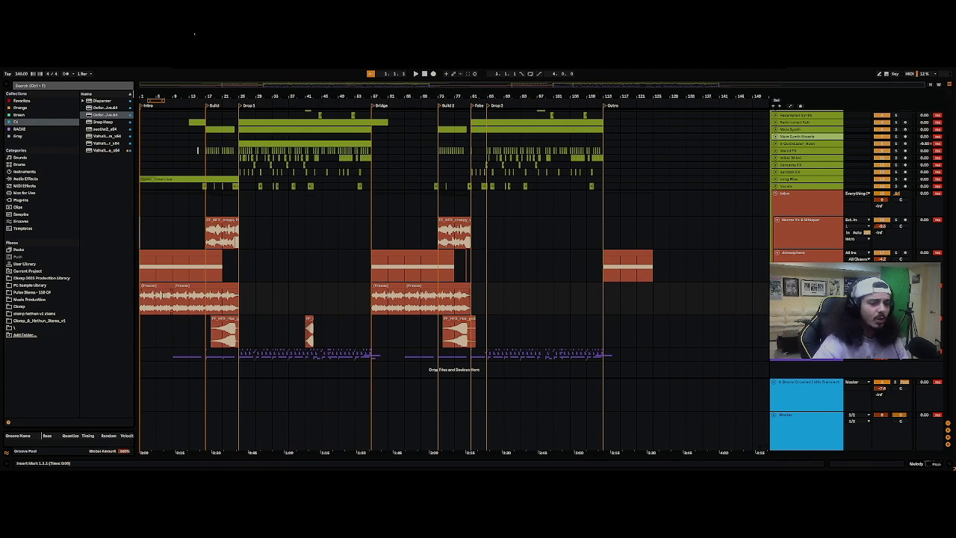
pyautogui.hotkey('shift', 'Tab')
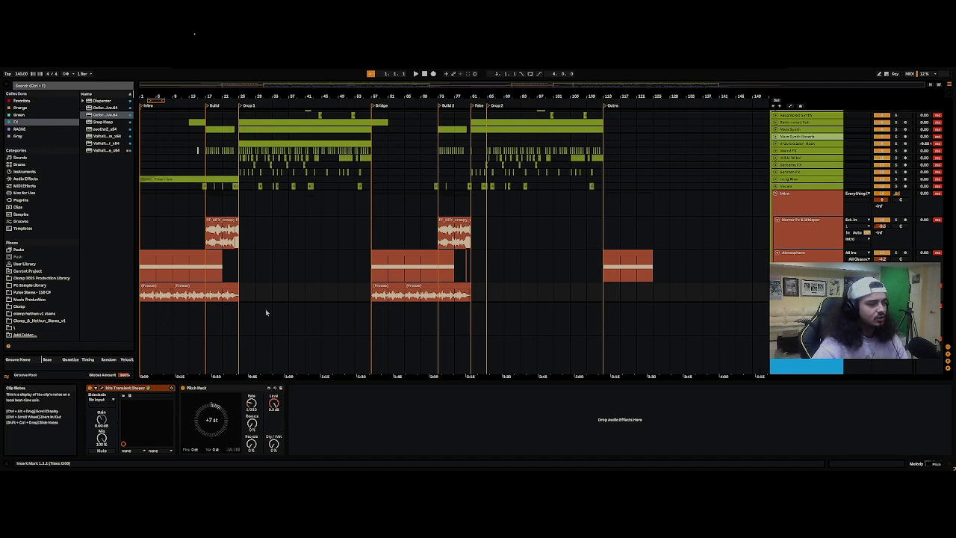
pyautogui.scroll(-2, 265, 312)
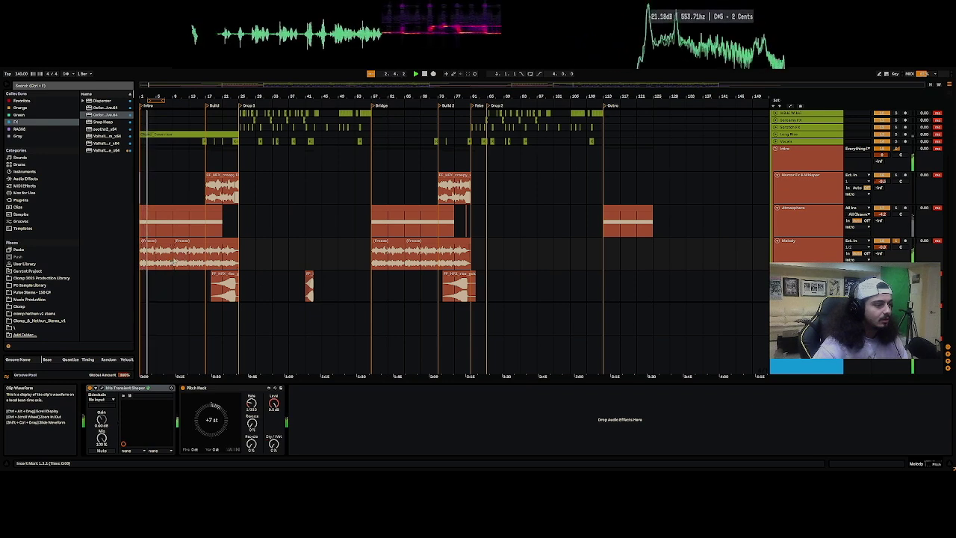
# Audition the Melody track from the start of the intro and again from bar 9
pyautogui.press('space')
pyautogui.click(189, 254)
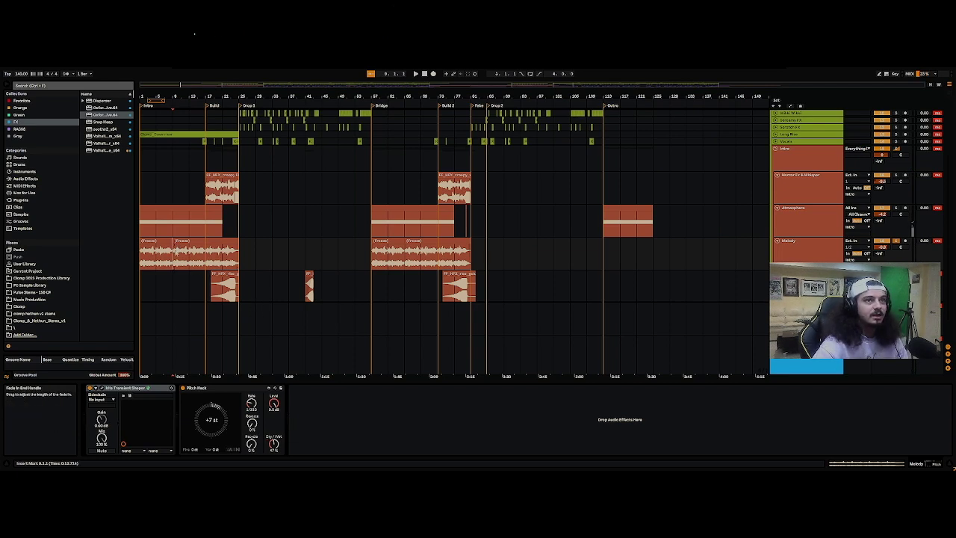
pyautogui.press('space')
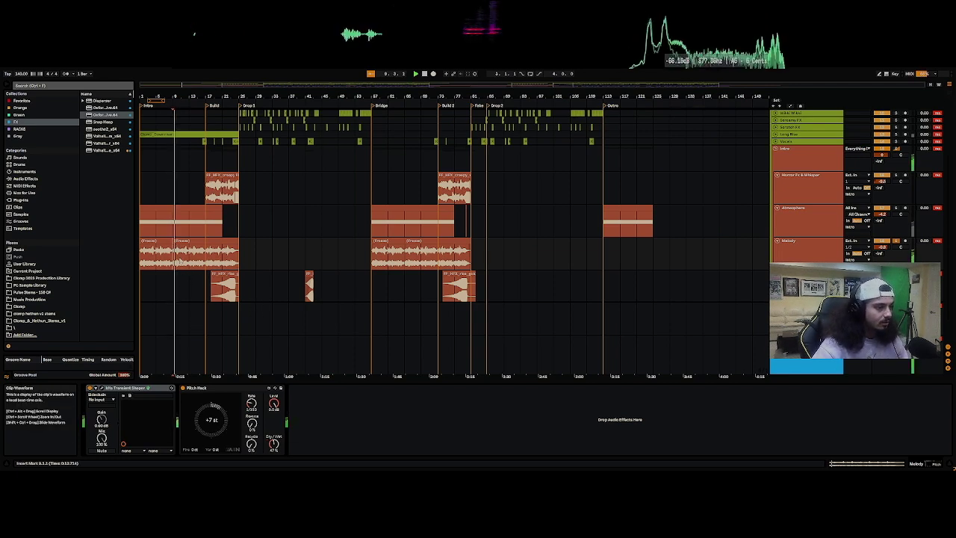
# Show the Atmosphere track's devices and audition its intro clip from bar 1
pyautogui.click(231, 215)
pyautogui.press('space')
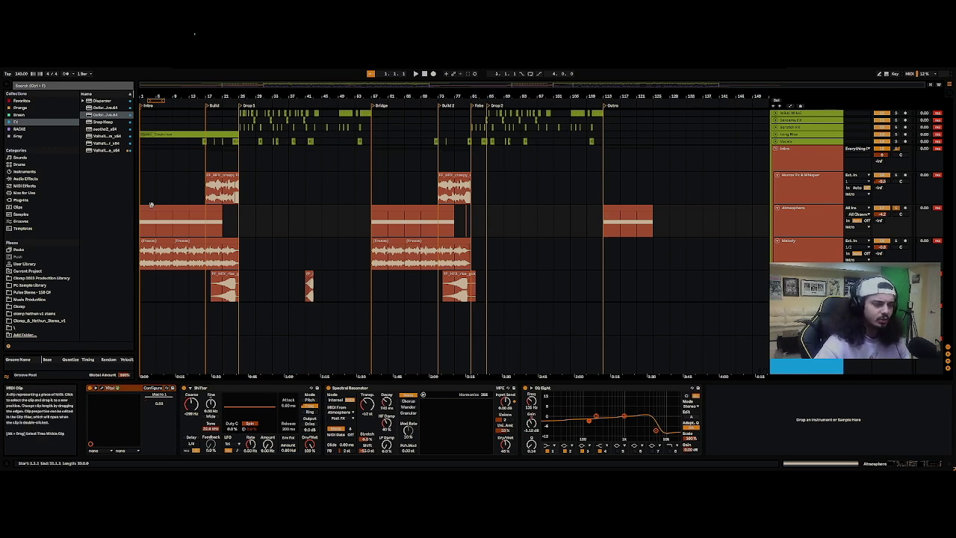
pyautogui.press('space')
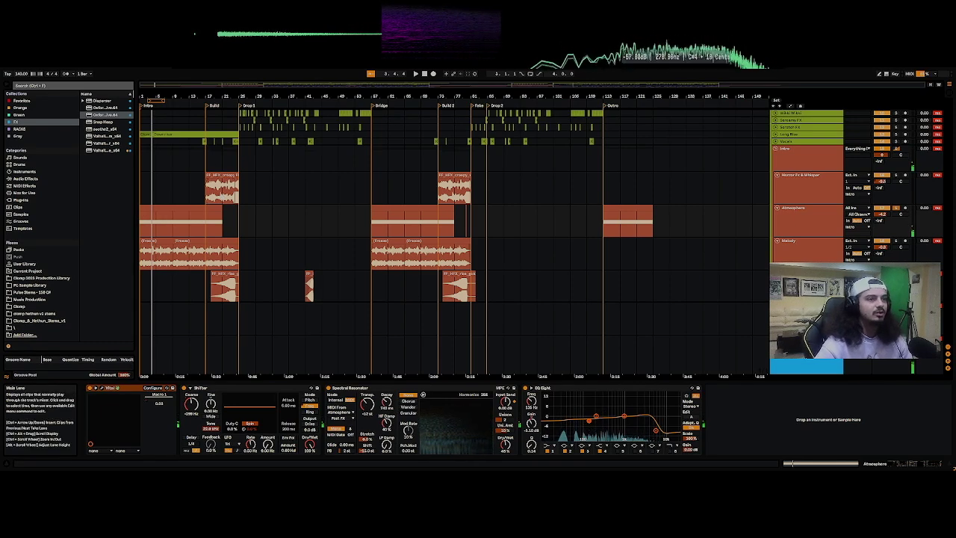
# Locate the Vocals track above the Intro group and unfold it to show its clips and device chain
pyautogui.scroll(-2, 200, 269)
pyautogui.scroll(5, 190, 234)
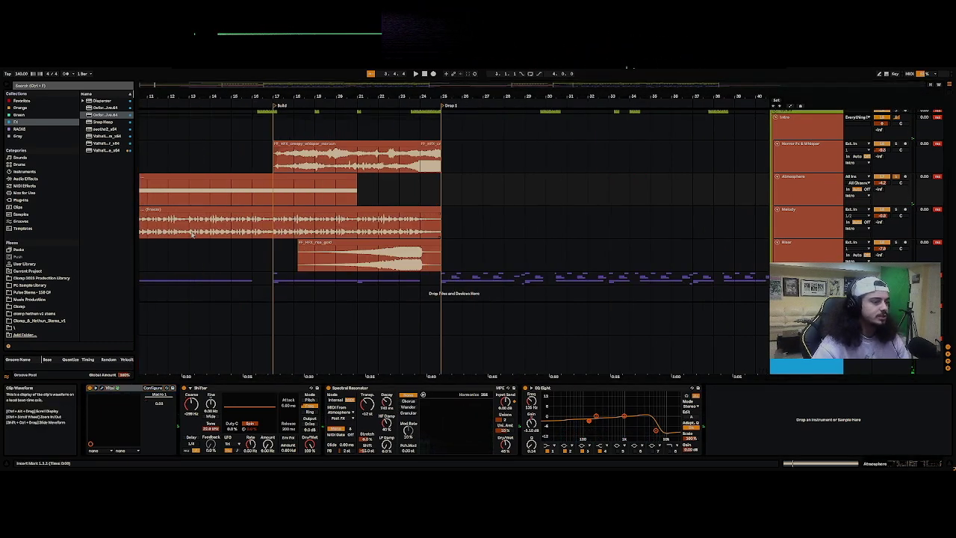
pyautogui.scroll(-3, 254, 229)
pyautogui.scroll(3, 306, 187)
pyautogui.scroll(-3, 223, 322)
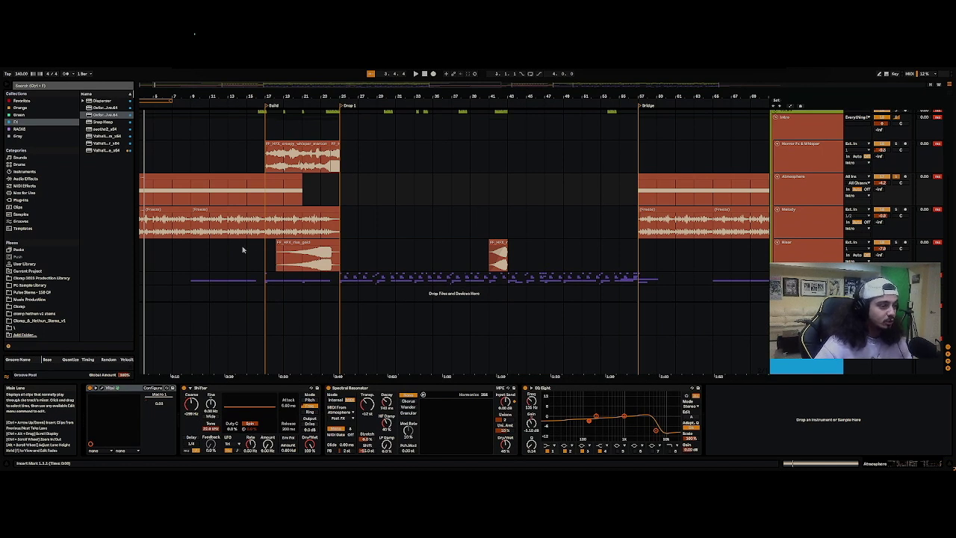
pyautogui.scroll(2, 241, 249)
pyautogui.scroll(3, 241, 249)
pyautogui.scroll(-3, 241, 249)
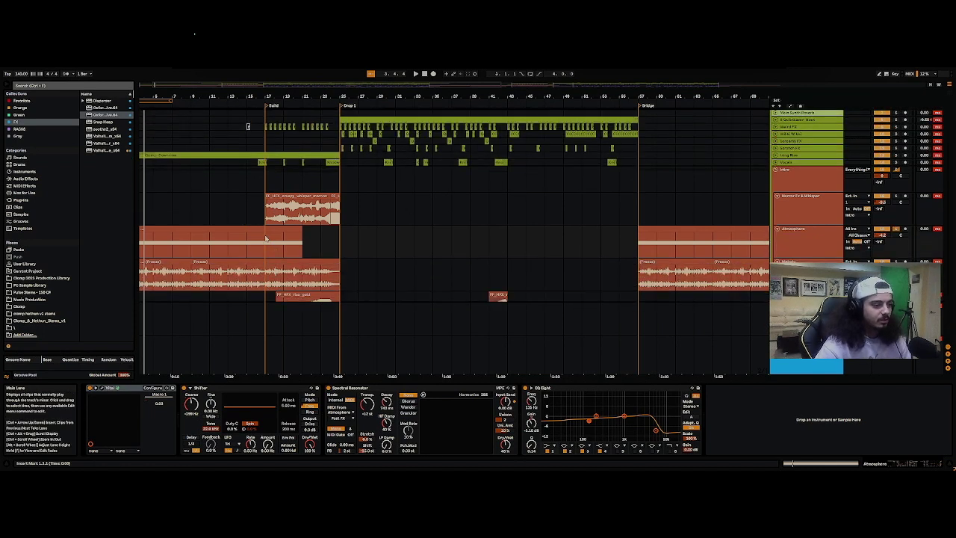
pyautogui.scroll(3, 242, 249)
pyautogui.scroll(1, 296, 208)
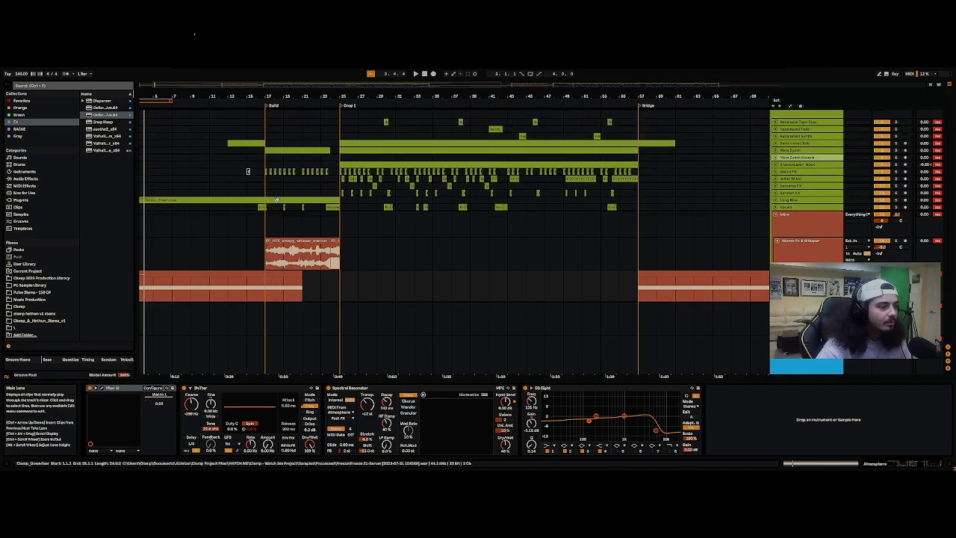
pyautogui.click(803, 210)
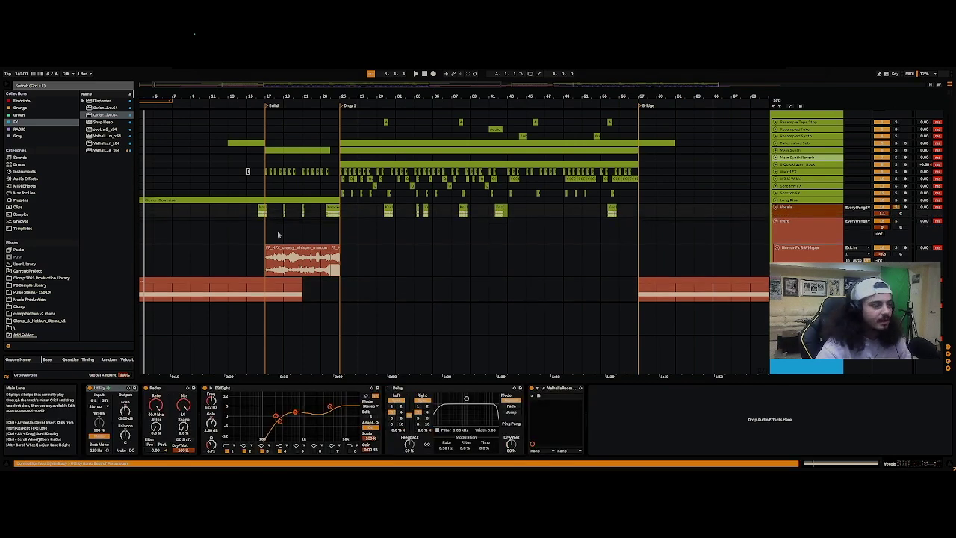
# Audition the vocal clip leading into the Build section, playing from bar 16
pyautogui.keyDown('ctrl'); pyautogui.scroll(5, 278, 234); pyautogui.keyUp('ctrl')
pyautogui.press('space')
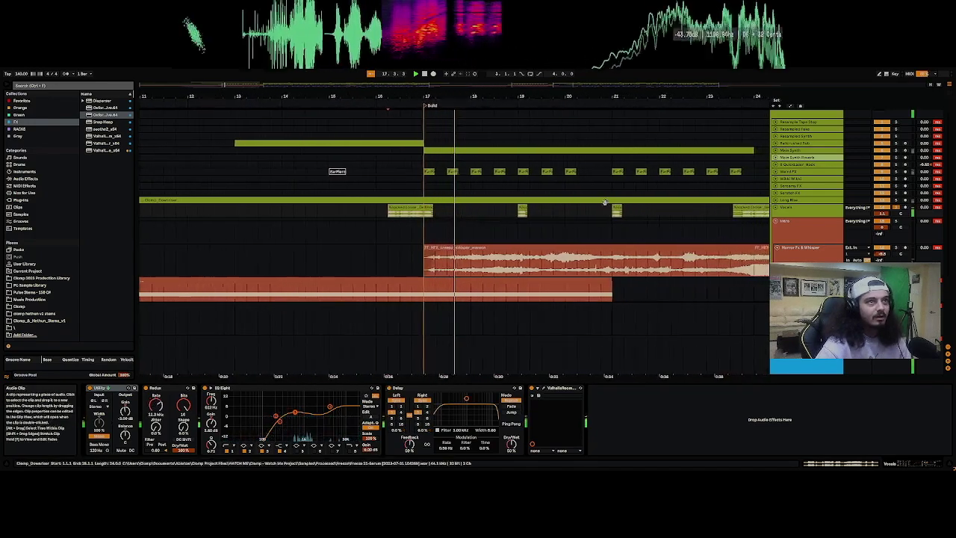
pyautogui.keyDown('ctrl'); pyautogui.scroll(-5, 487, 215); pyautogui.keyUp('ctrl')
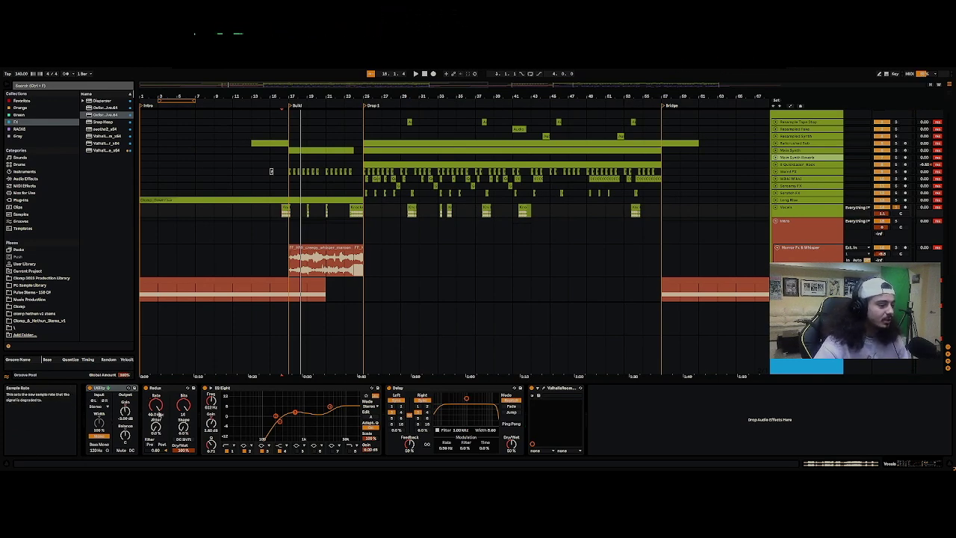
pyautogui.keyDown('ctrl'); pyautogui.scroll(3, 283, 224); pyautogui.keyUp('ctrl')
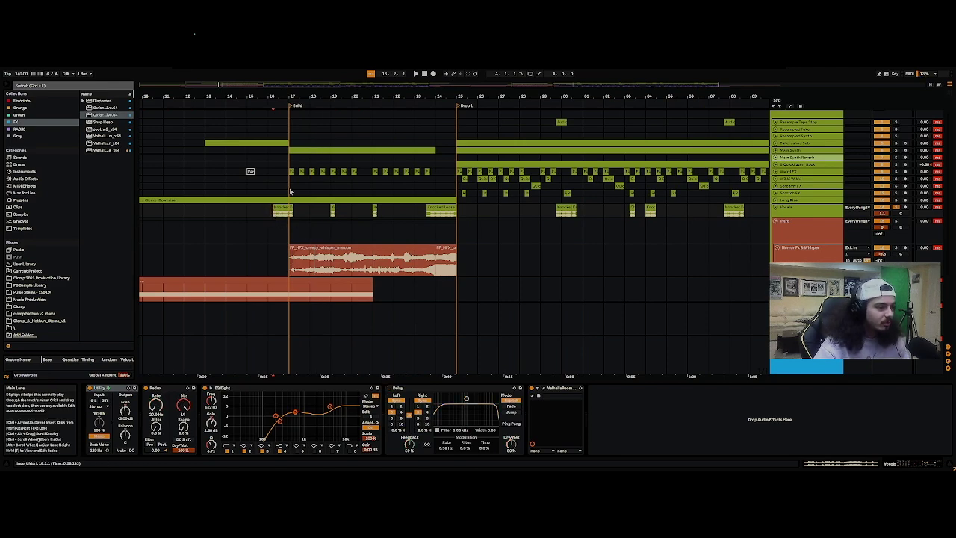
pyautogui.press('space')
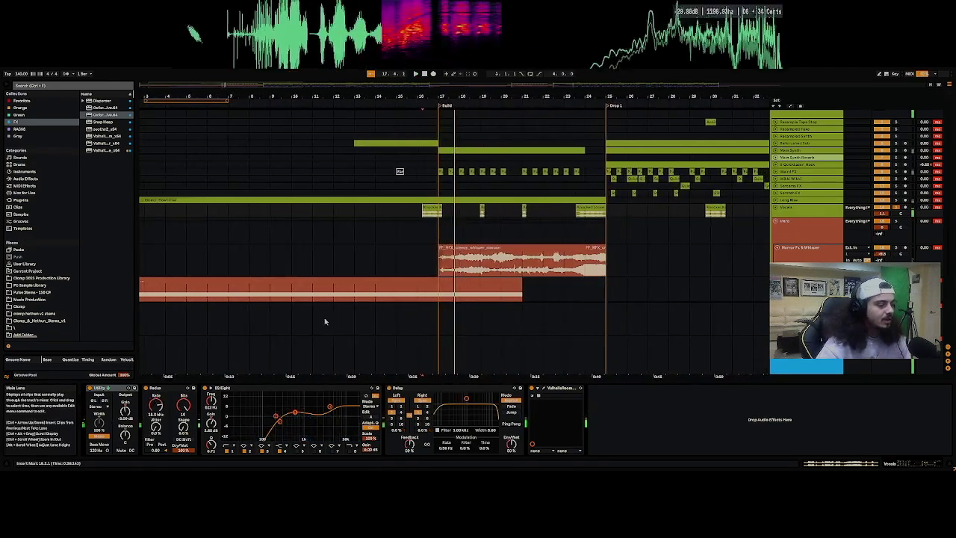
pyautogui.press('space')
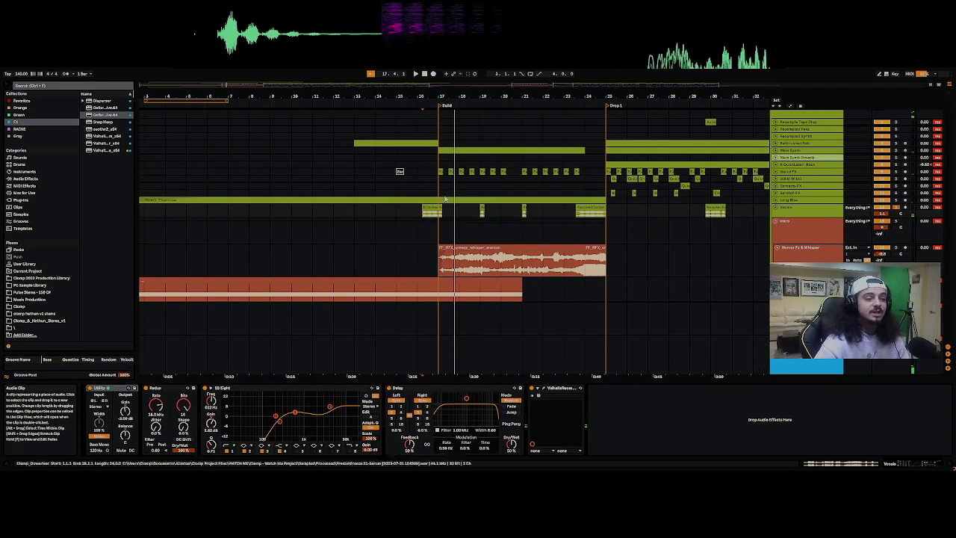
# Play the transition into the Build section from bar 16 again to hear the vocal in context
pyautogui.scroll(-5, 486, 258)
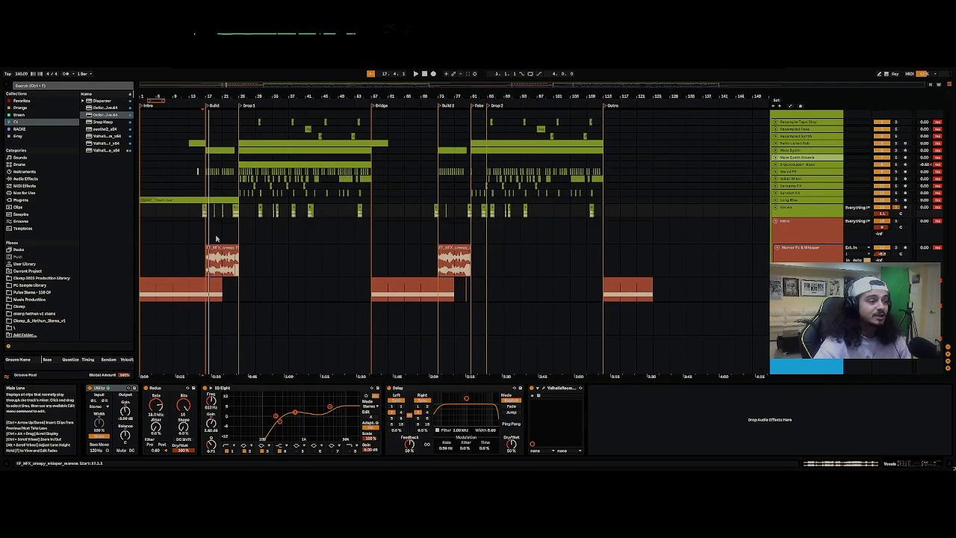
pyautogui.scroll(5, 216, 233)
pyautogui.scroll(-5, 214, 226)
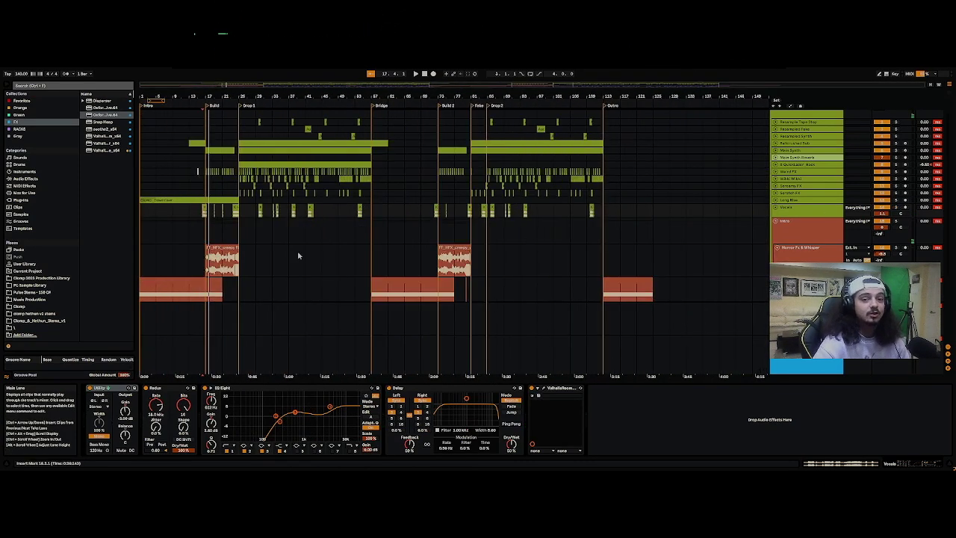
pyautogui.press('space')
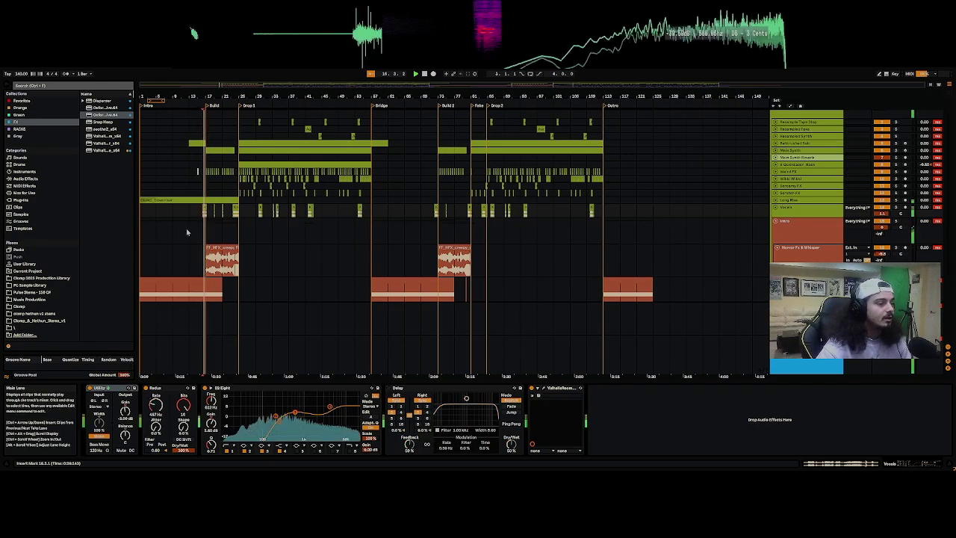
pyautogui.scroll(5, 476, 217)
pyautogui.press('space')
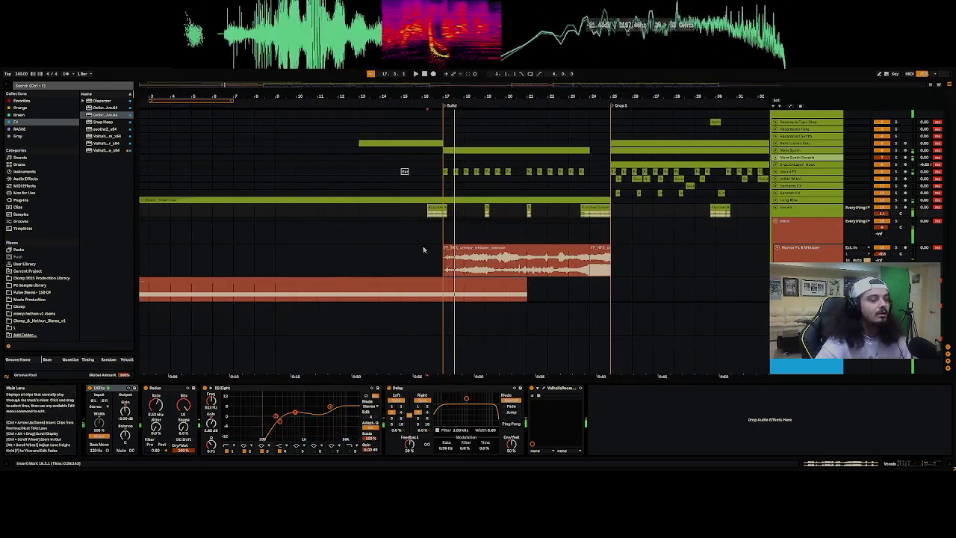
# Audition the Horror Fx & Whisper and Riser tracks from the start of the Build section at bar 17
pyautogui.scroll(-5, 422, 250)
pyautogui.scroll(-3, 186, 246)
pyautogui.scroll(3, 211, 227)
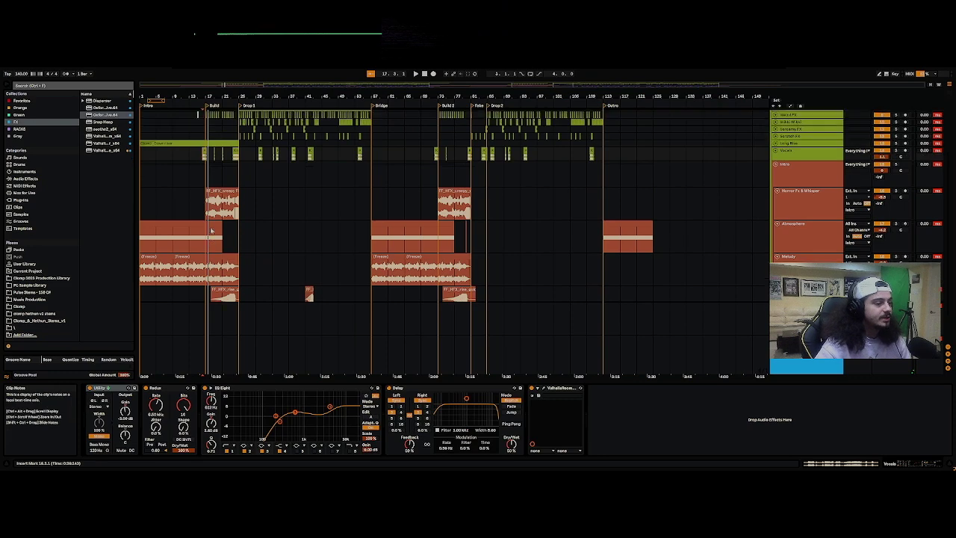
pyautogui.scroll(4, 202, 229)
pyautogui.click(213, 222)
pyautogui.scroll(-1, 833, 219)
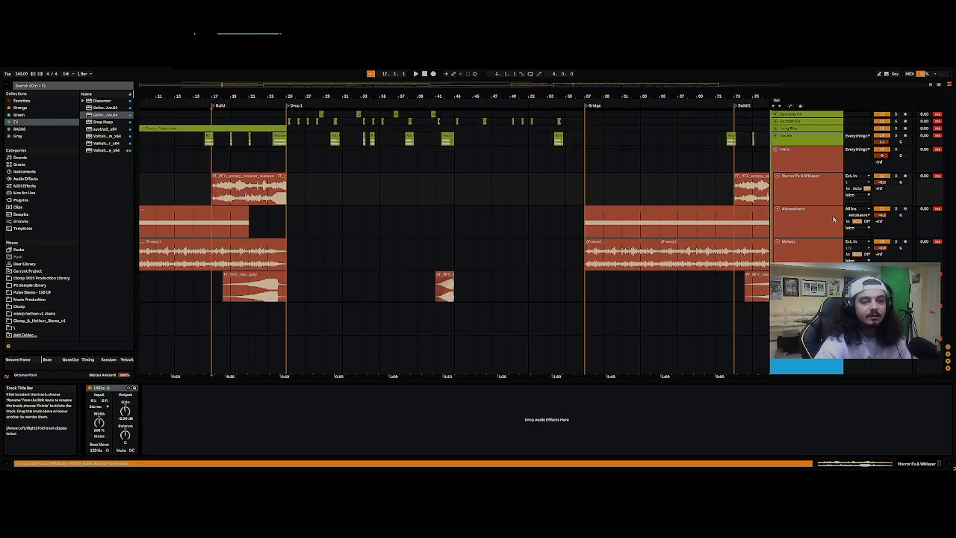
pyautogui.hscroll(-3, 517, 248)
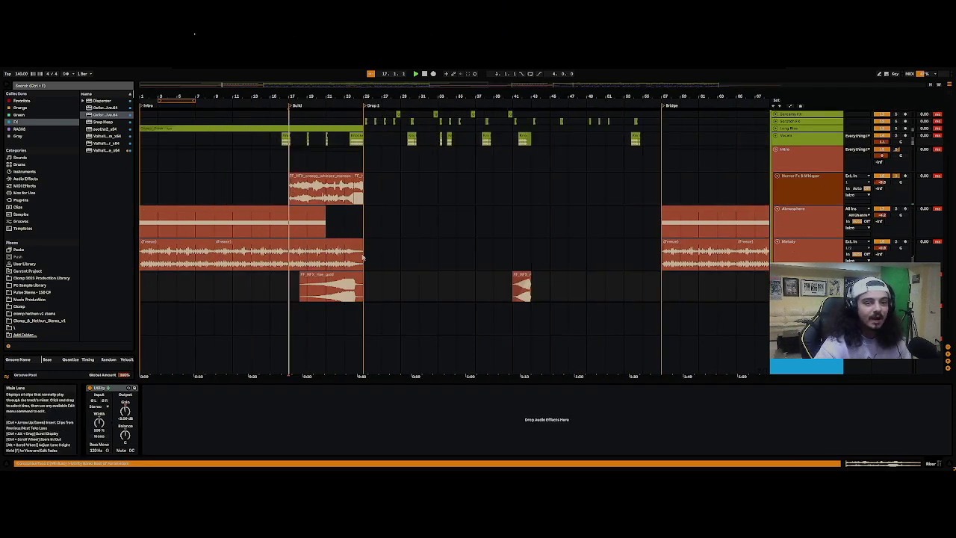
pyautogui.press('space')
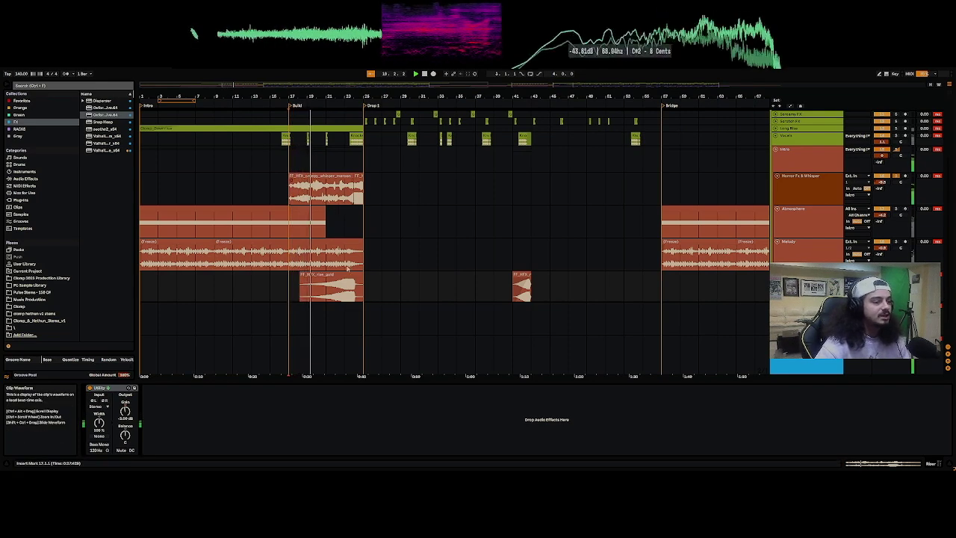
pyautogui.press('space')
# Audition the riser in the second half of the Build section from bar 21
pyautogui.click(325, 286)
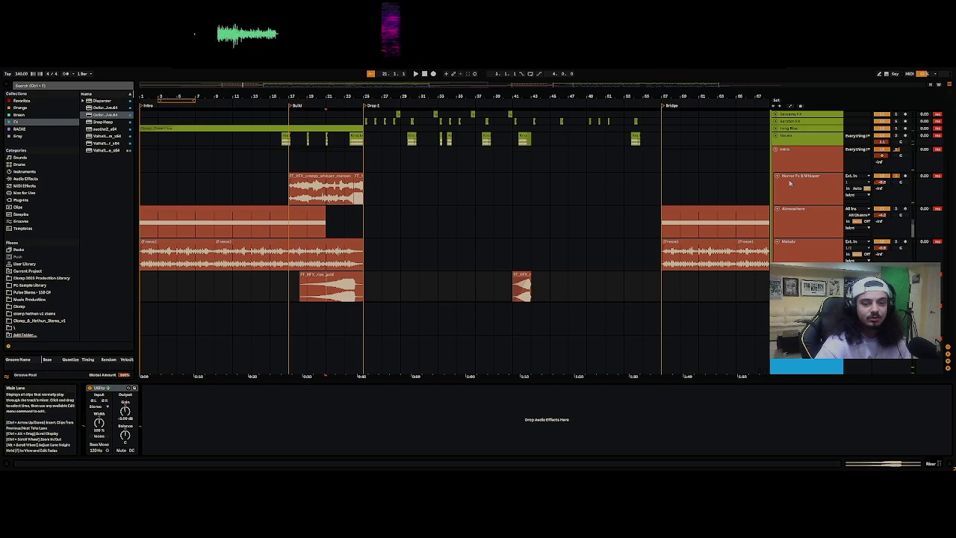
pyautogui.press('space')
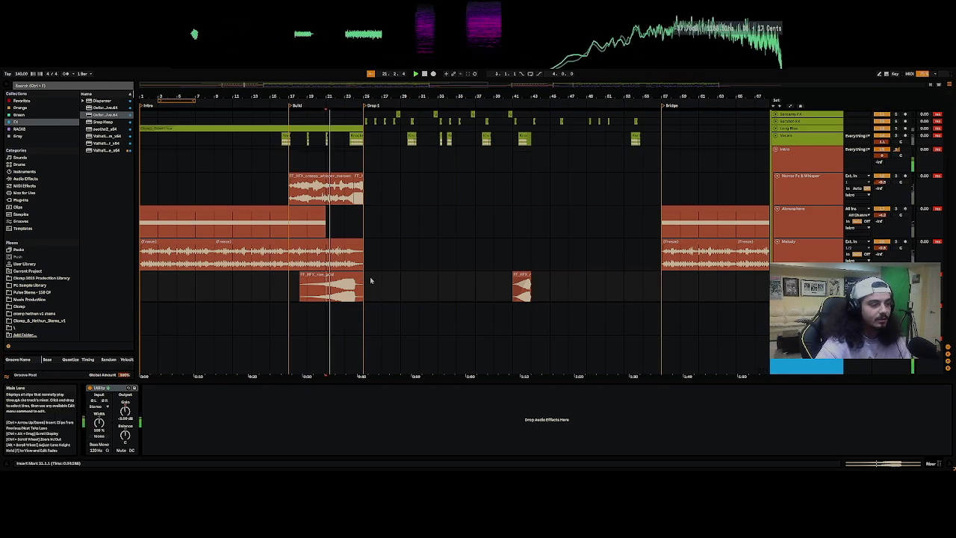
pyautogui.press('space')
# Fold the Intro group and unfold the Drums group to show its individual tracks
pyautogui.scroll(3, 406, 226)
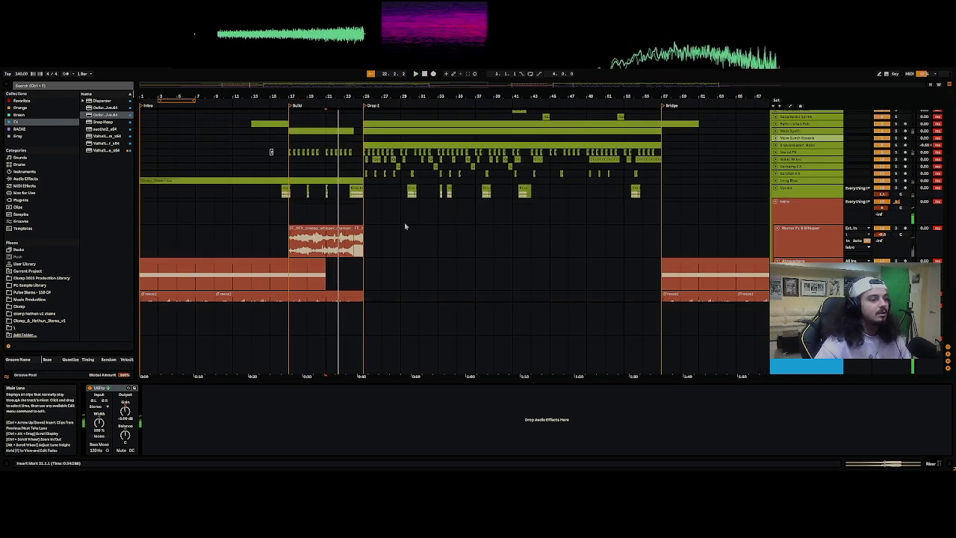
pyautogui.click(790, 197)
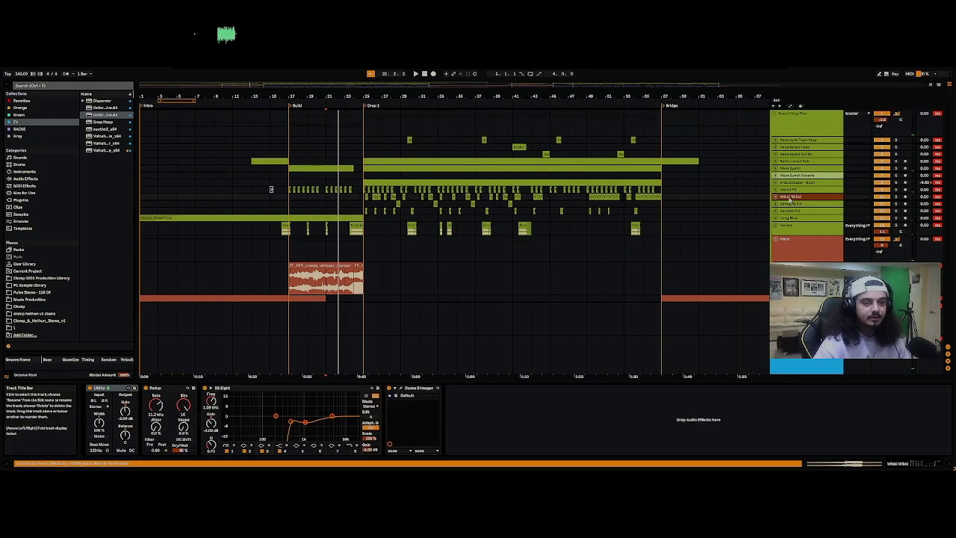
pyautogui.click(775, 197)
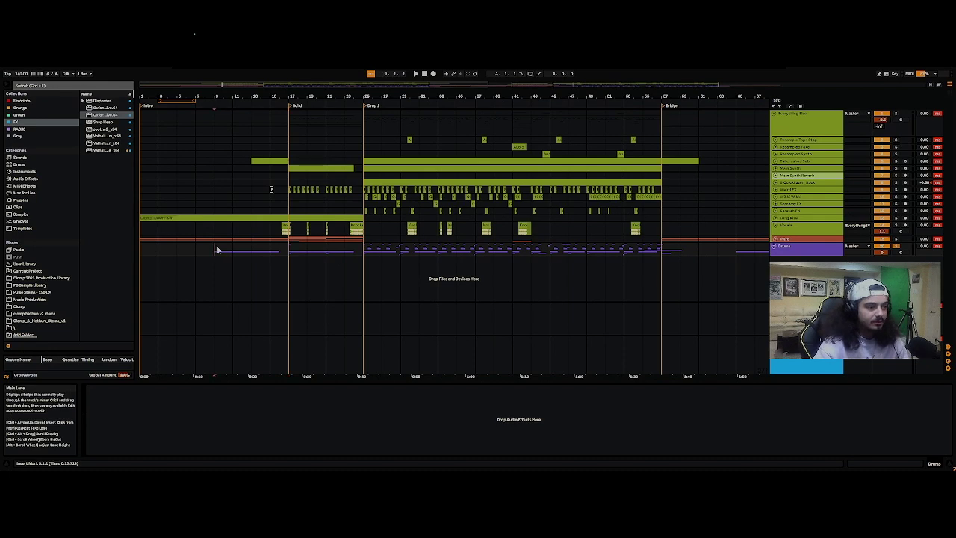
pyautogui.click(774, 247)
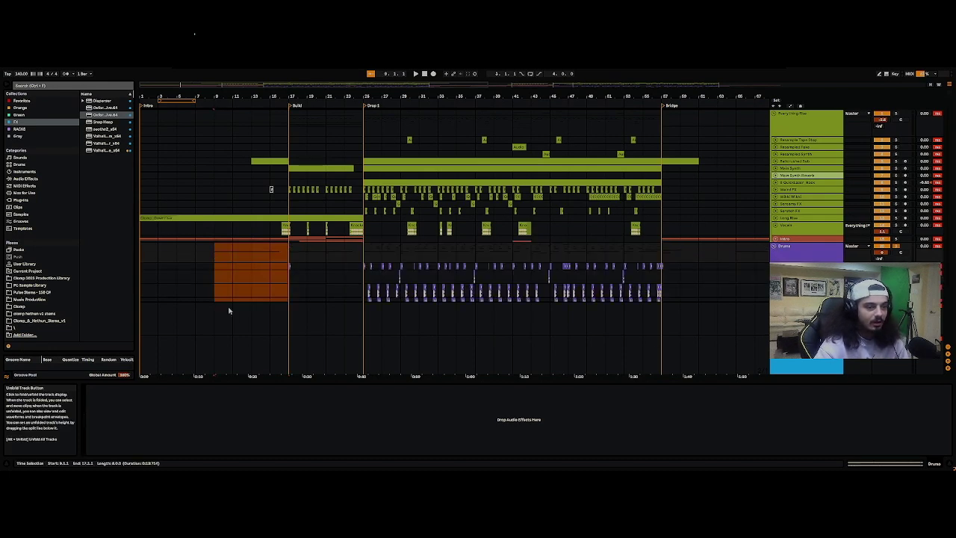
# Audition the Drums group from the start of the Build section at bar 17
pyautogui.scroll(-3, 309, 269)
pyautogui.click(289, 219)
pyautogui.scroll(10, 287, 215)
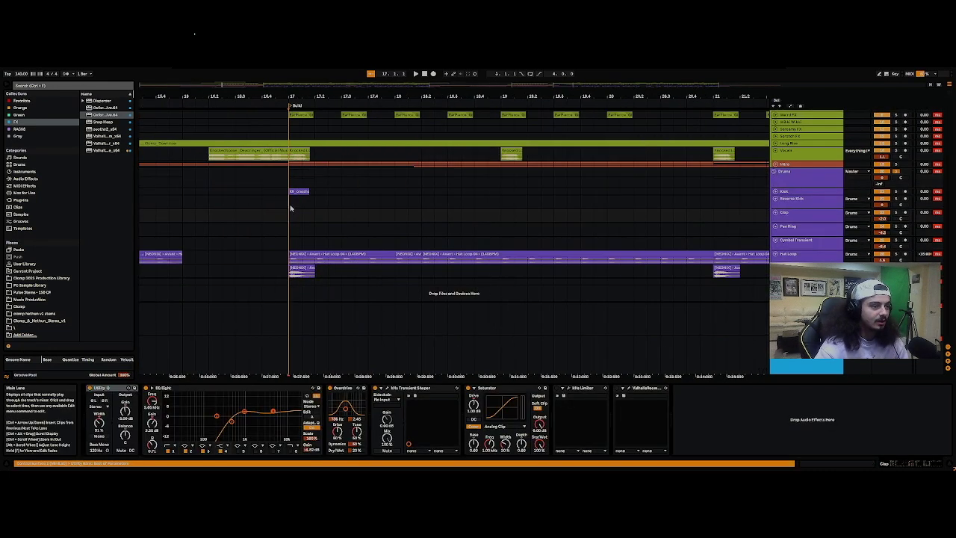
pyautogui.click(291, 209)
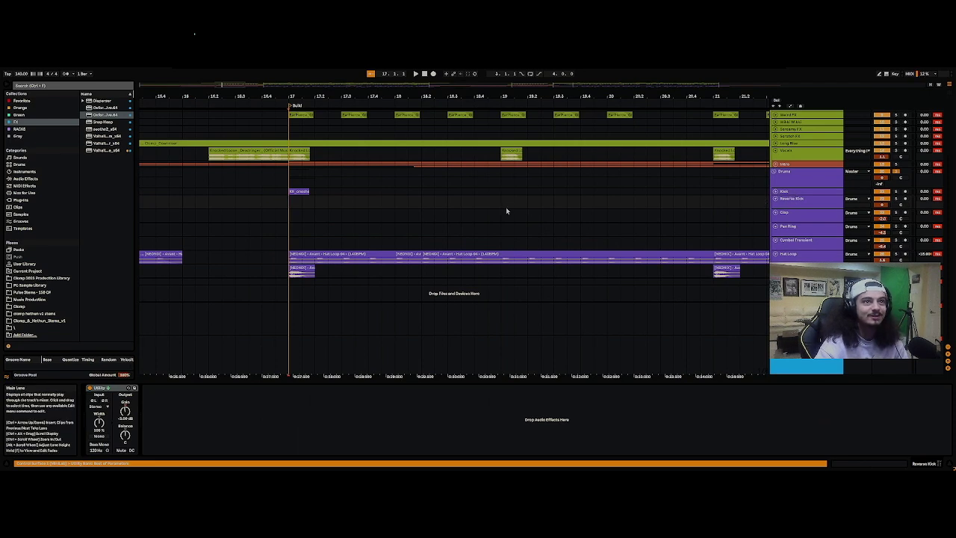
pyautogui.press('space')
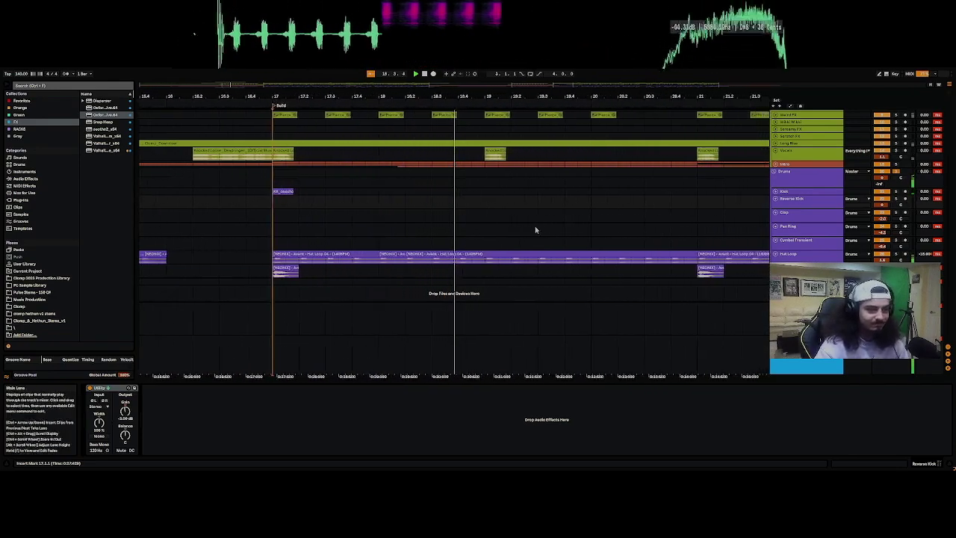
# Unfold the QuickLazer_Rack track in the Everything Else group
pyautogui.click(748, 281)
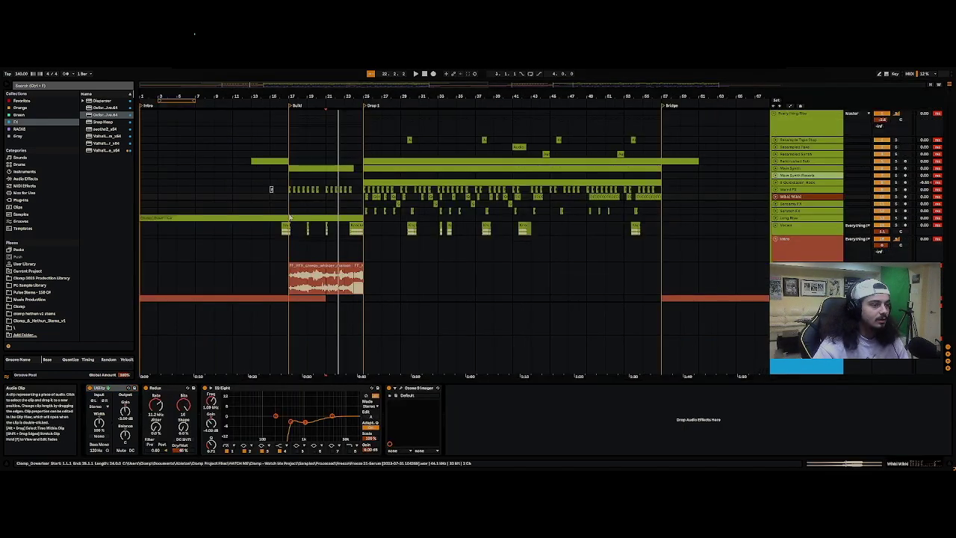
pyautogui.click(801, 181)
pyautogui.click(776, 184)
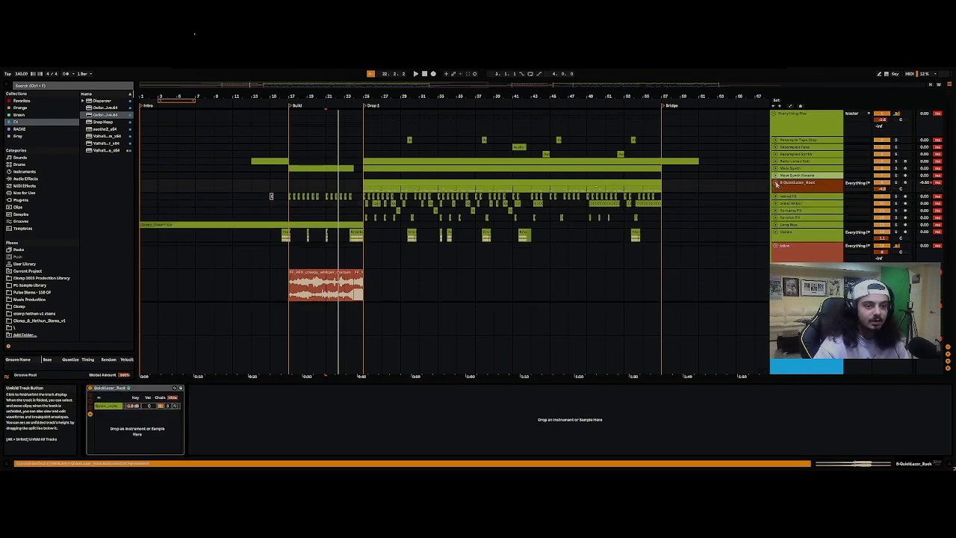
# Audition the Weird FX track in the second half of the Build section from bar 21
pyautogui.scroll(10, 281, 198)
pyautogui.click(797, 199)
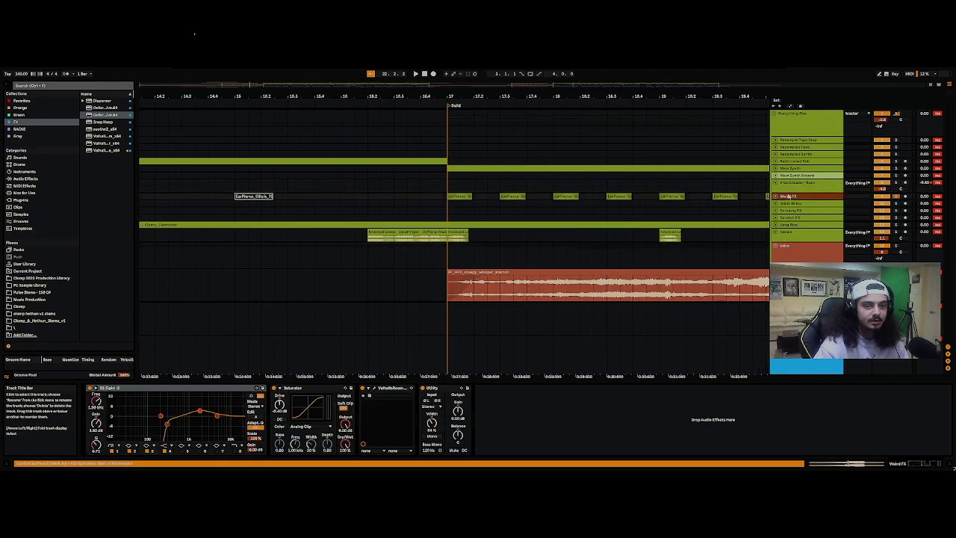
pyautogui.press('space')
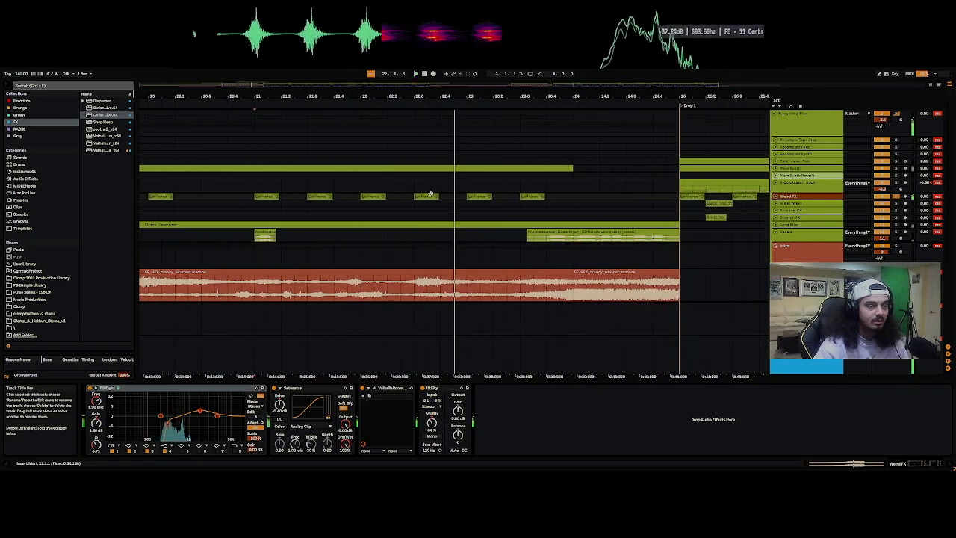
pyautogui.scroll(-15, 359, 216)
pyautogui.scroll(10, 214, 207)
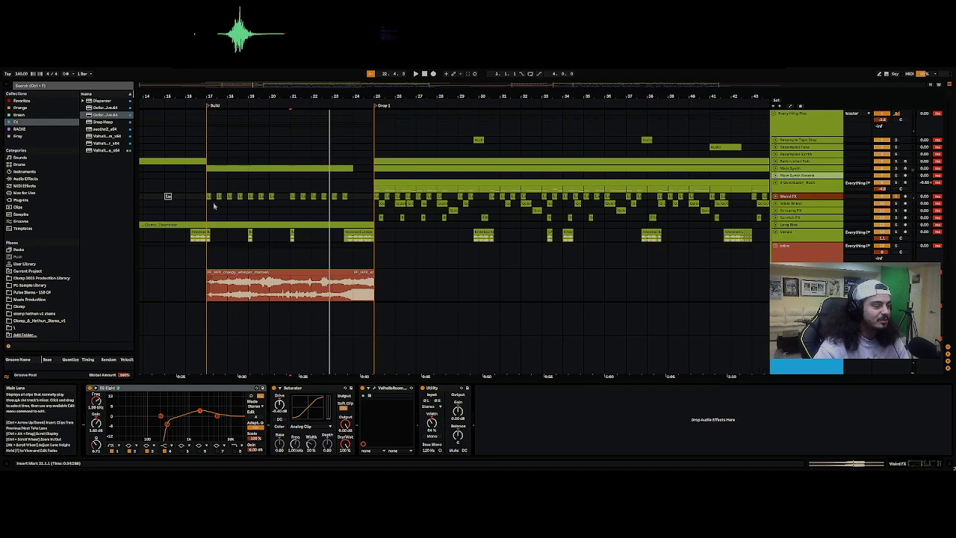
# Unfold and enlarge the Weird FX track, then open its first Drop 1 clip and audition it from bar 25
pyautogui.click(776, 197)
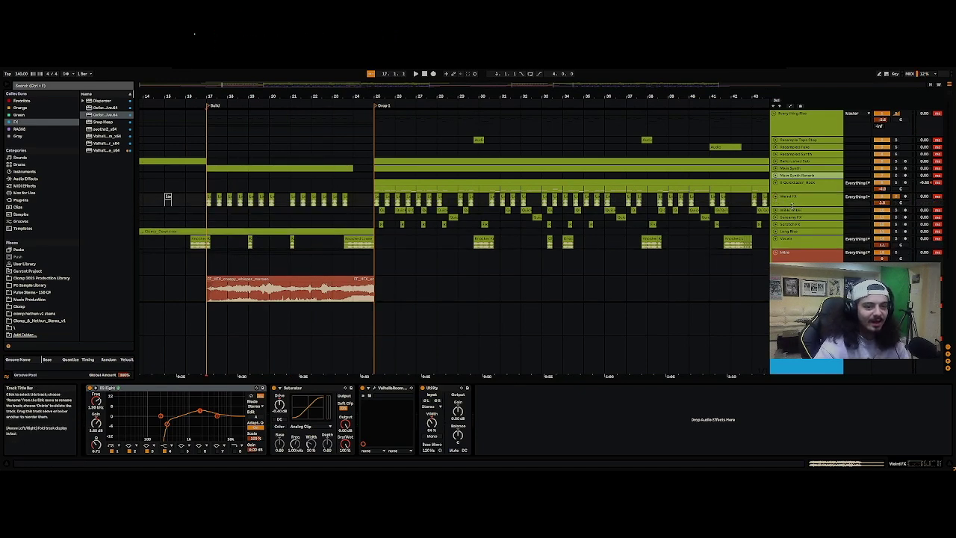
pyautogui.scroll(8, 377, 198)
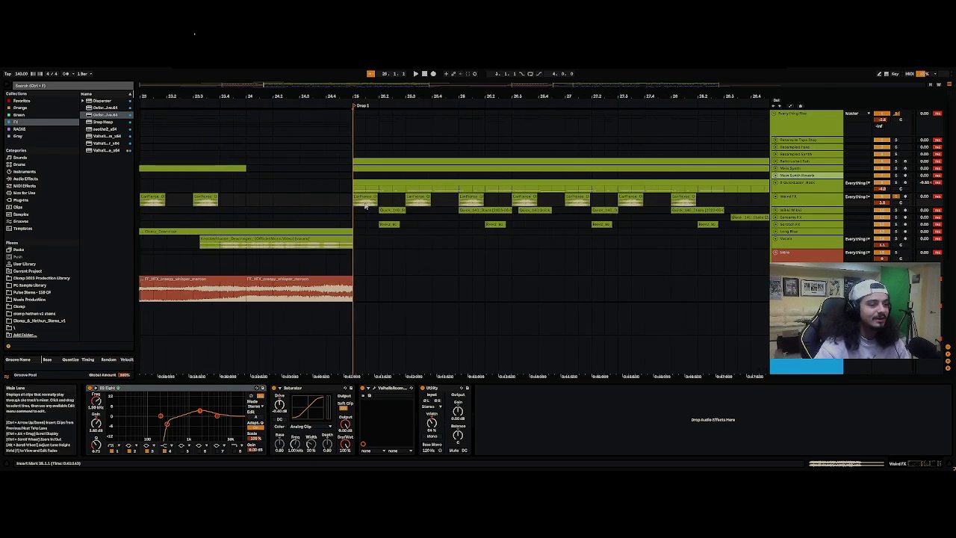
pyautogui.moveTo(788, 205); pyautogui.dragTo(788, 244)
pyautogui.doubleClick(375, 213)
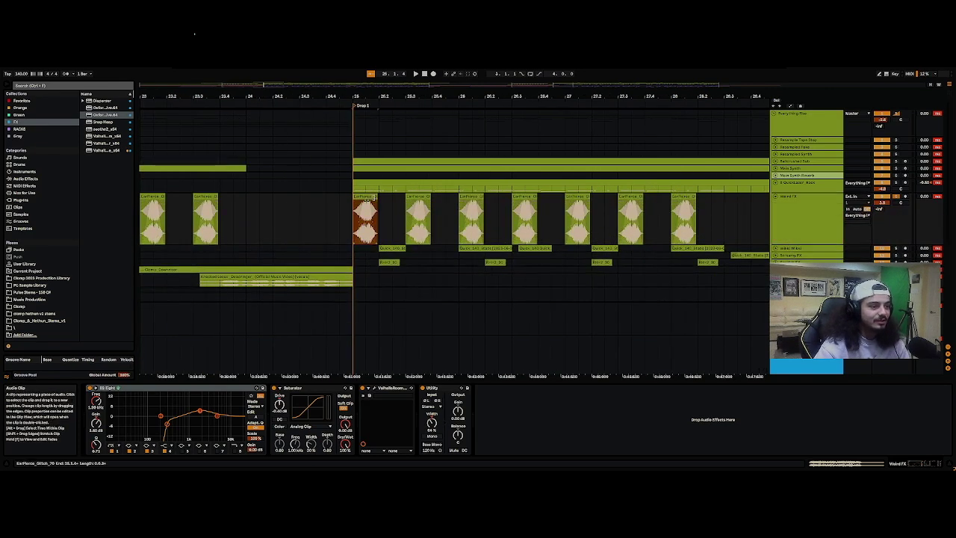
pyautogui.press('space')
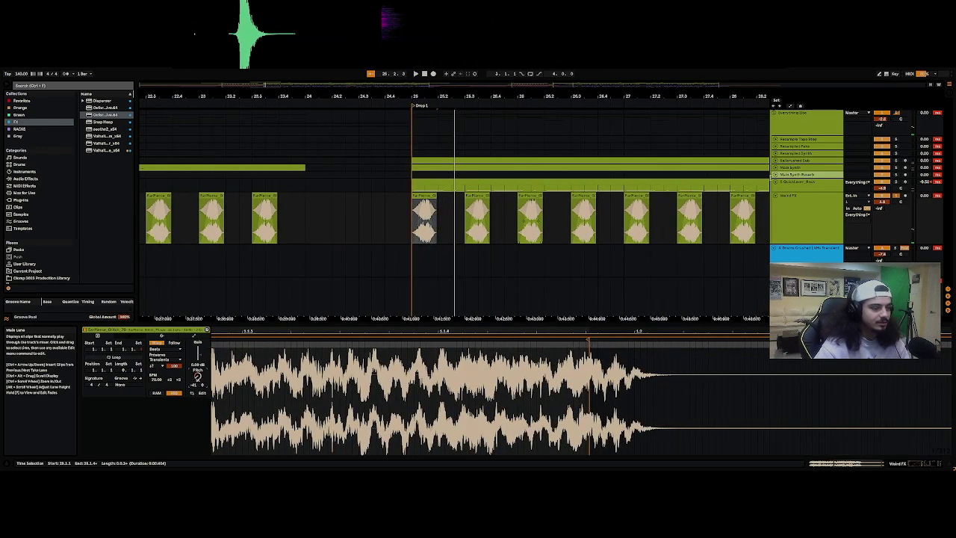
# Show the Weird FX track's effect devices and audition the track through the opening of Drop 1
pyautogui.click(789, 210)
pyautogui.doubleClick(820, 211)
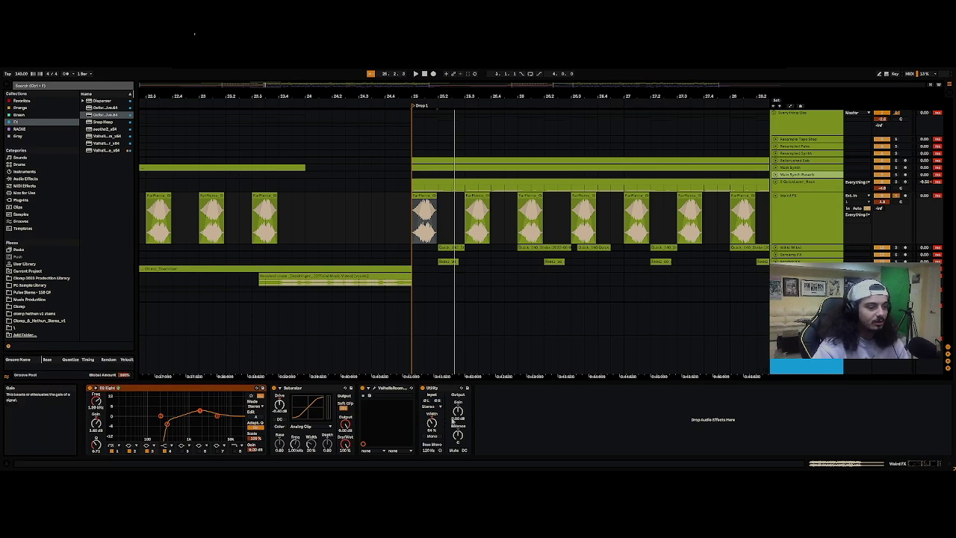
pyautogui.click(517, 226)
pyautogui.press('space')
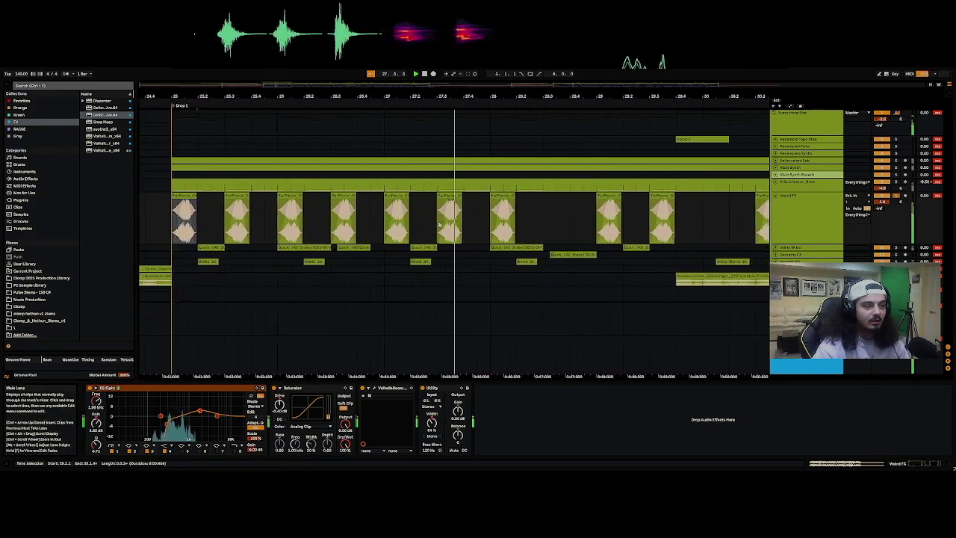
pyautogui.press('space')
pyautogui.press('w')
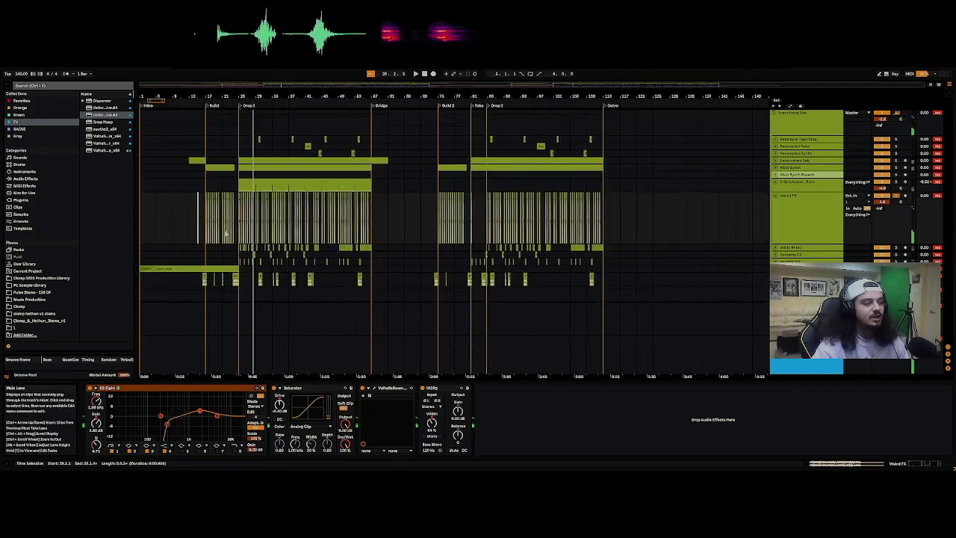
# Audition the Main Synth track from the start of the Build section at bar 17
pyautogui.click(799, 181)
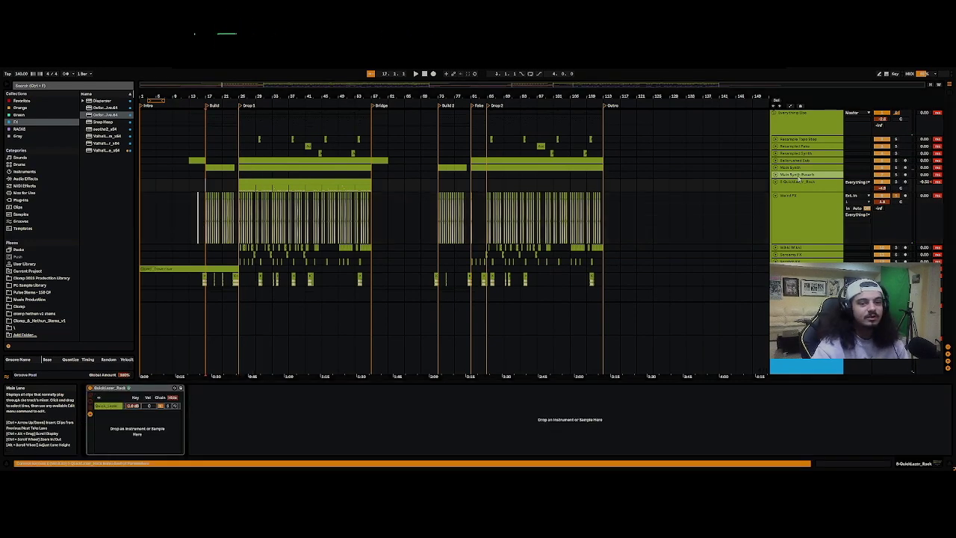
pyautogui.click(790, 168)
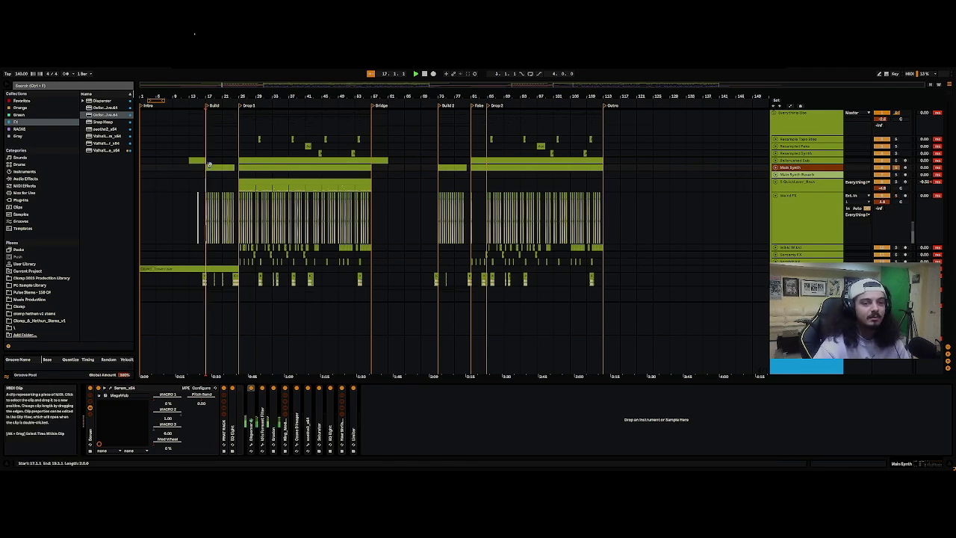
pyautogui.press('space')
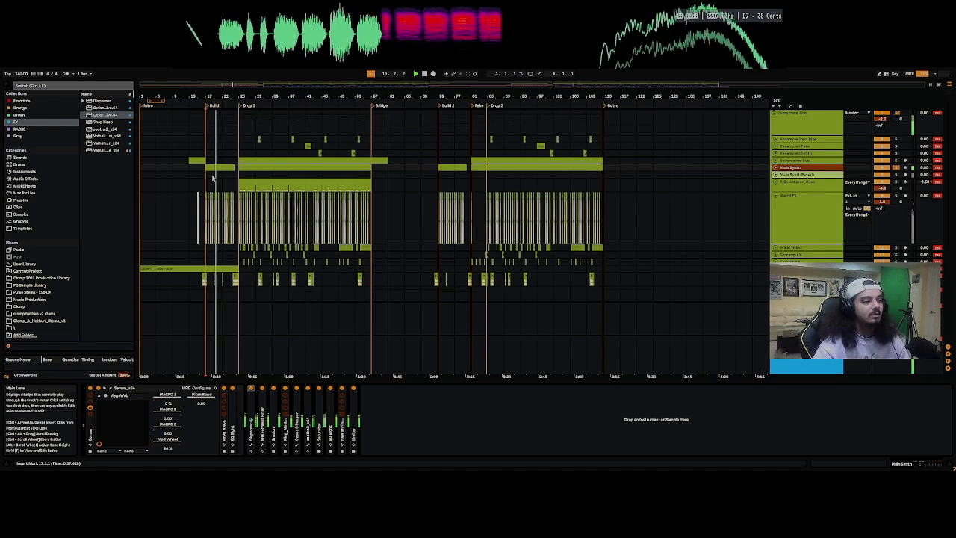
pyautogui.scroll(-2, 210, 242)
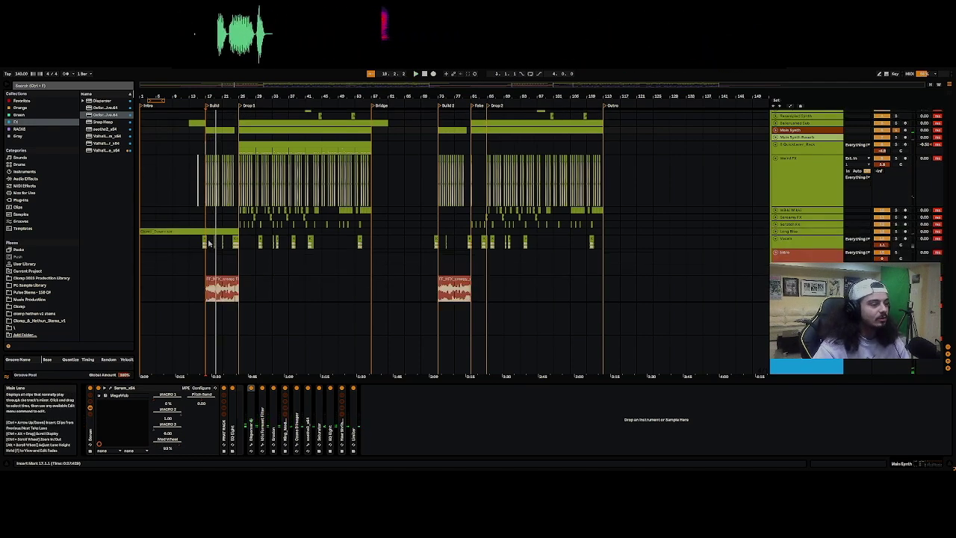
pyautogui.scroll(2, 209, 244)
pyautogui.scroll(-2, 206, 221)
pyautogui.scroll(3, 205, 213)
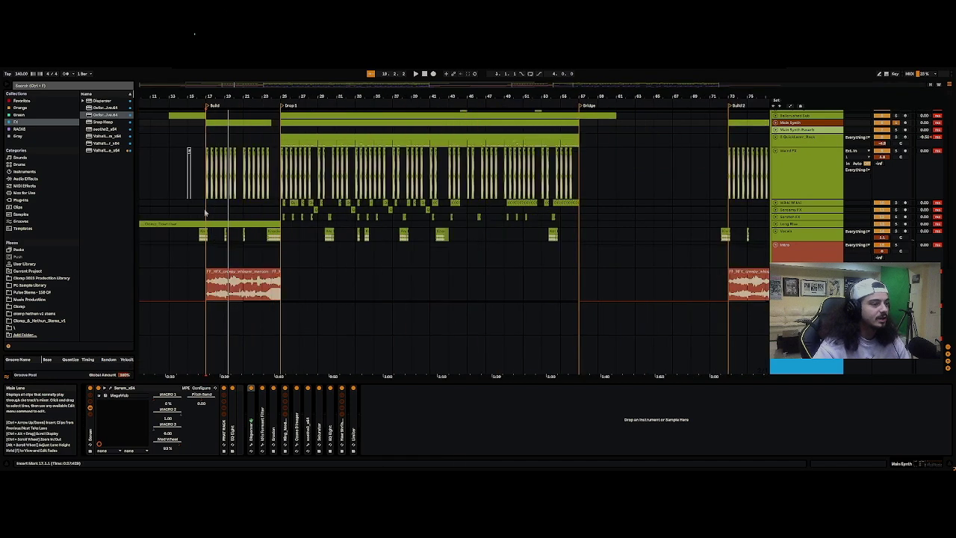
pyautogui.scroll(2, 207, 214)
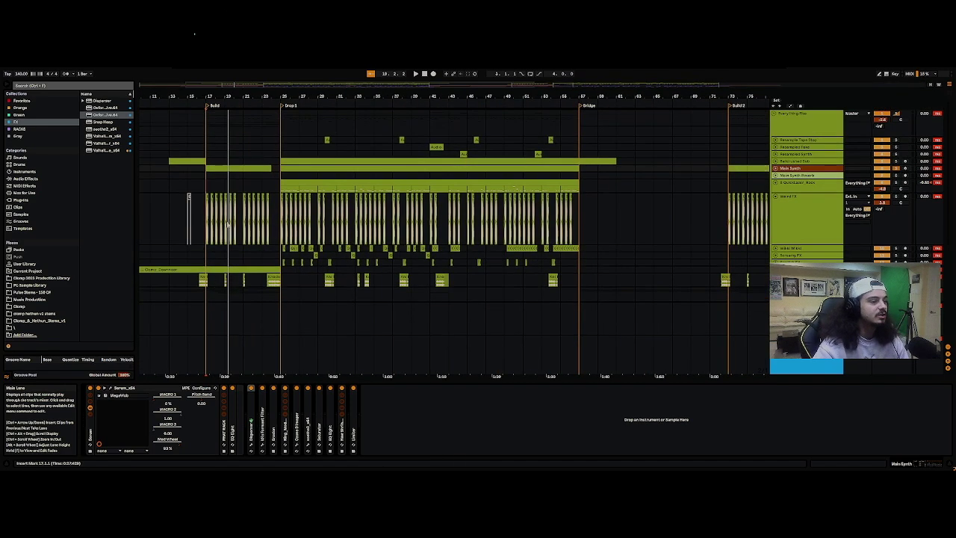
# Enlarge the Kick track in the Drums group and audition it from just before Drop 1 at bar 25
pyautogui.scroll(-6, 224, 221)
pyautogui.click(243, 130)
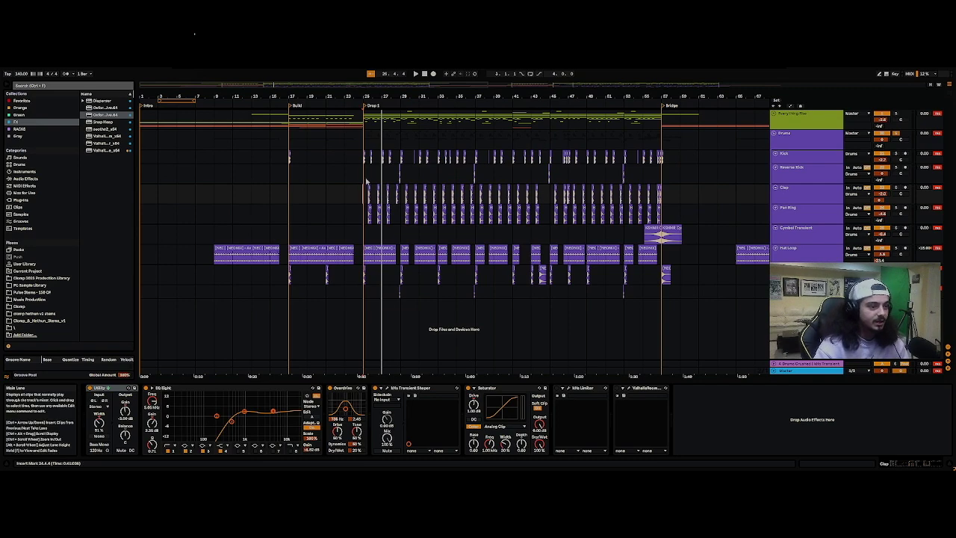
pyautogui.scroll(8, 361, 183)
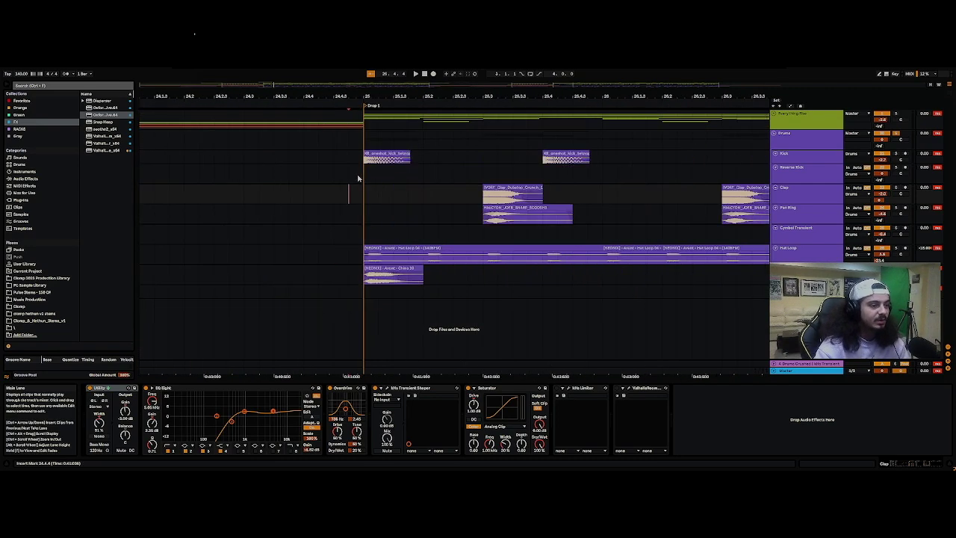
pyautogui.click(791, 157)
pyautogui.moveTo(793, 162); pyautogui.dragTo(788, 191)
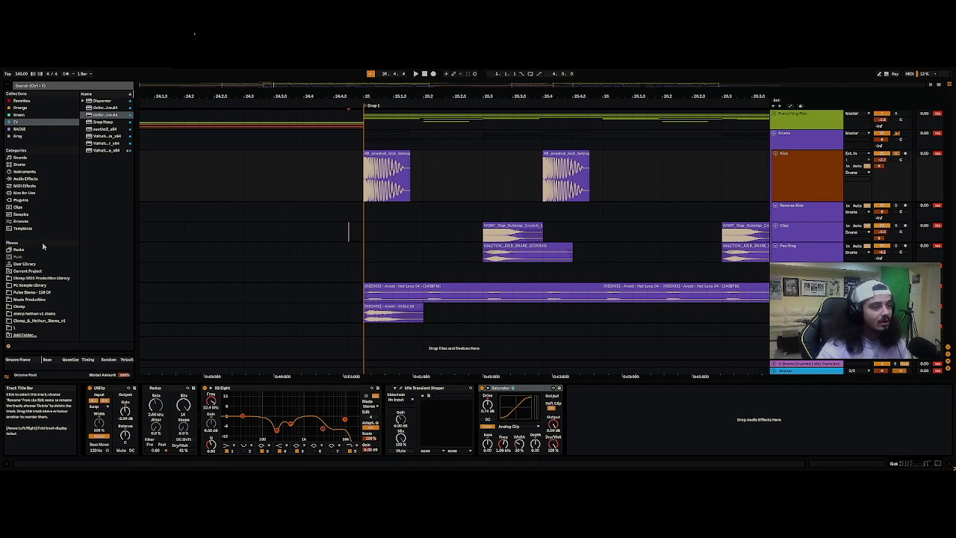
pyautogui.press('space')
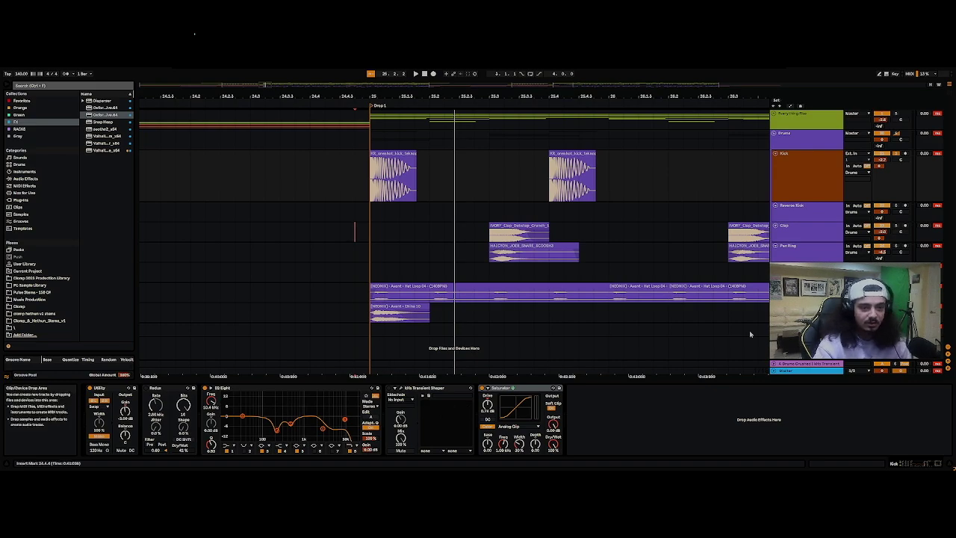
pyautogui.press('space')
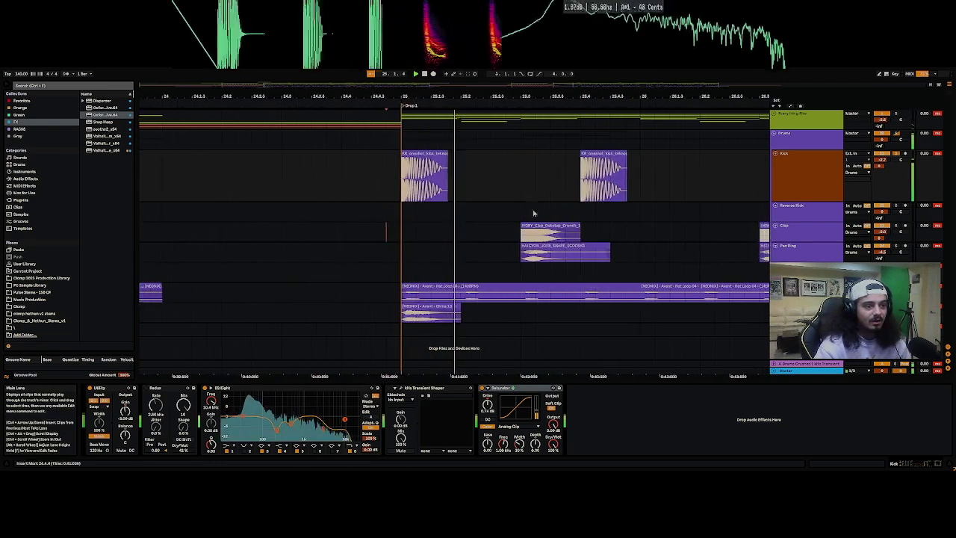
pyautogui.scroll(-5, 445, 228)
pyautogui.scroll(5, 446, 228)
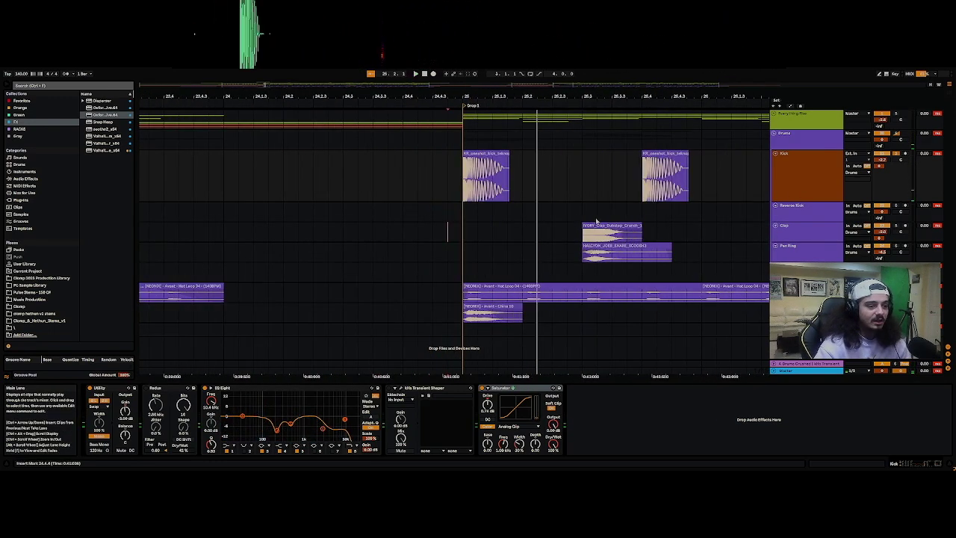
# Open the Clap track's first clip of Drop 1, at 25.3, to examine its waveform
pyautogui.click(810, 226)
pyautogui.scroll(-4, 679, 221)
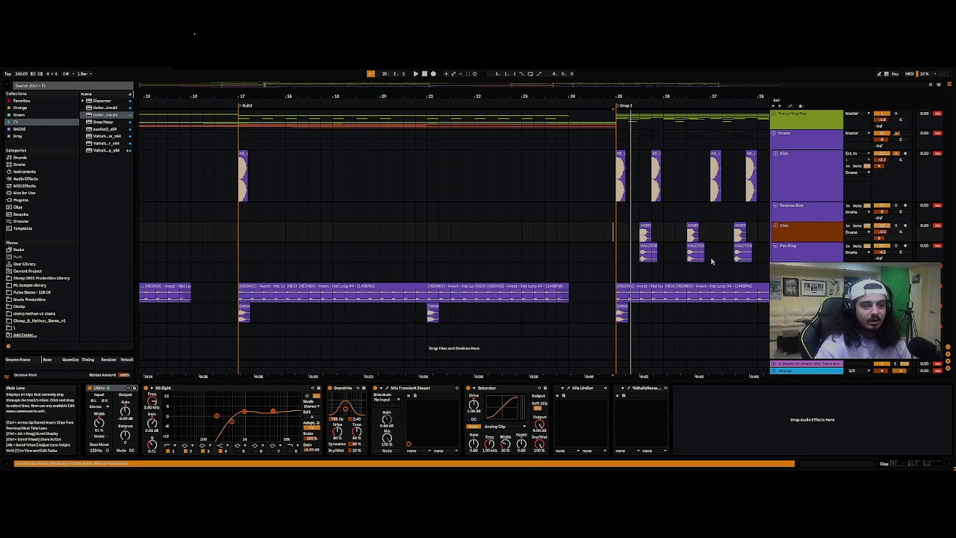
pyautogui.scroll(7, 699, 246)
pyautogui.click(396, 236)
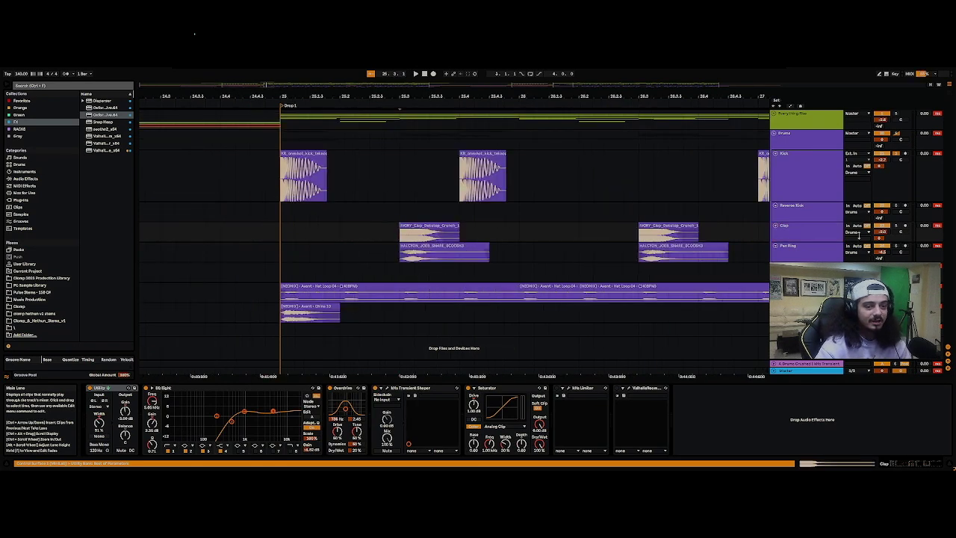
pyautogui.click(812, 236)
pyautogui.click(429, 230)
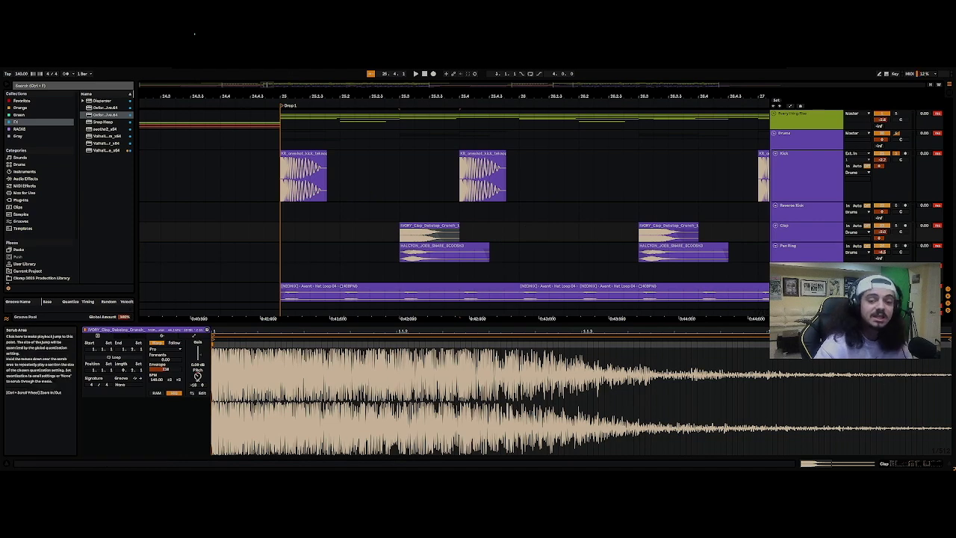
# Hide the clip view, solo the Clap track and audition its first hit in Drop 1 from 25.3
pyautogui.click(947, 462)
pyautogui.press('s')
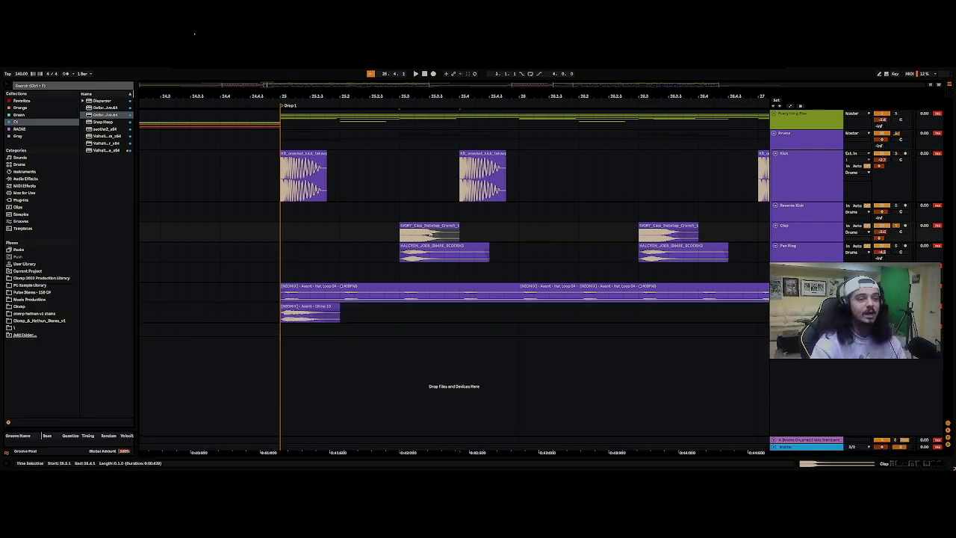
pyautogui.click(401, 234)
pyautogui.press('space')
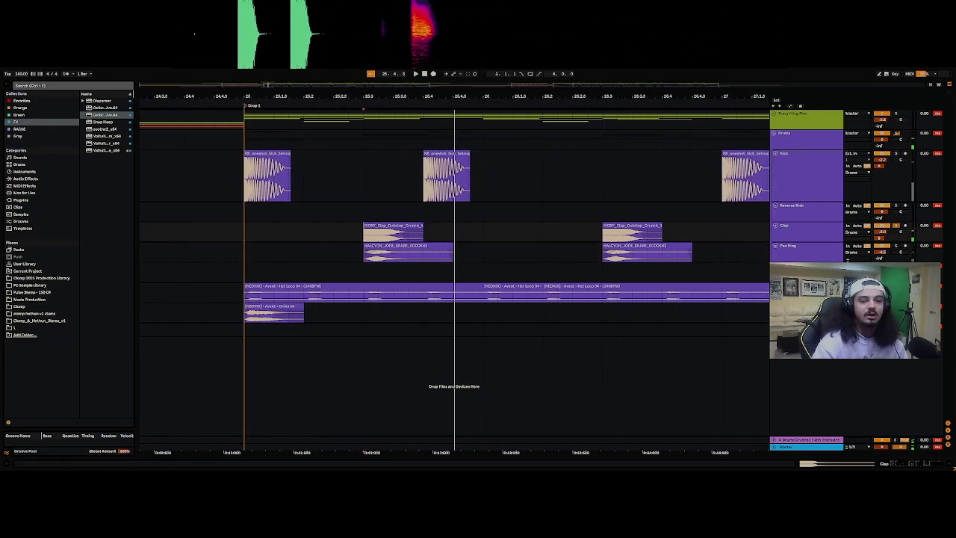
# Audition the Pan Ring track from its first hit in Drop 1 at 25.3
pyautogui.click(821, 254)
pyautogui.click(356, 257)
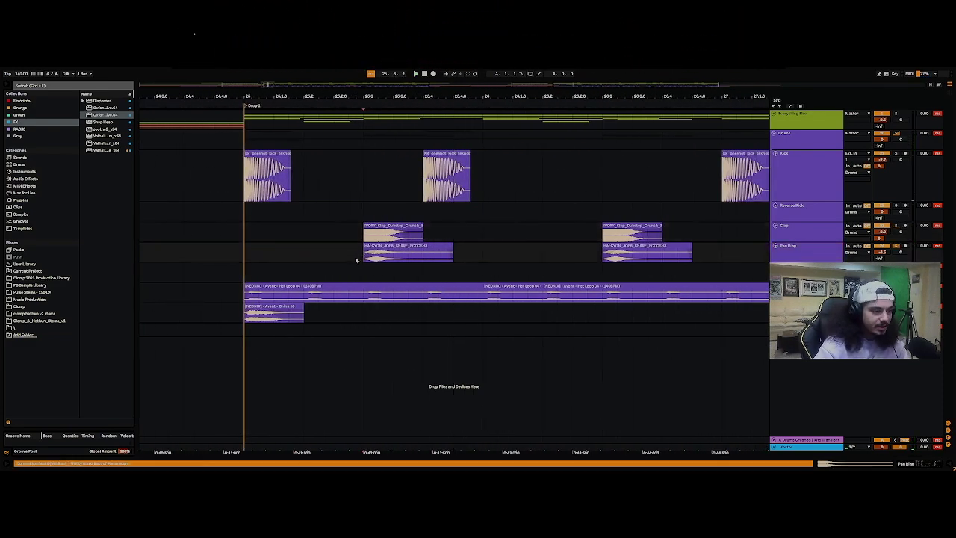
pyautogui.press('space')
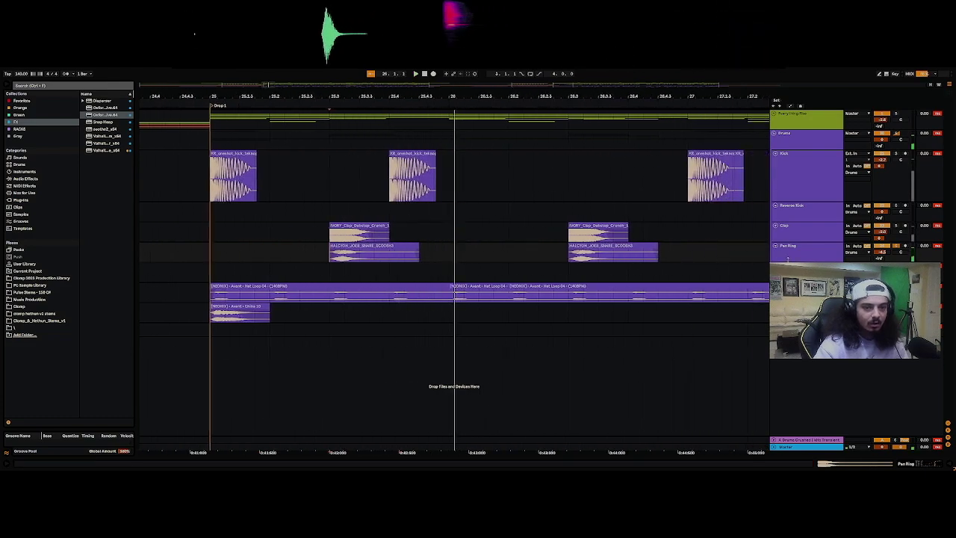
pyautogui.scroll(-3, 383, 253)
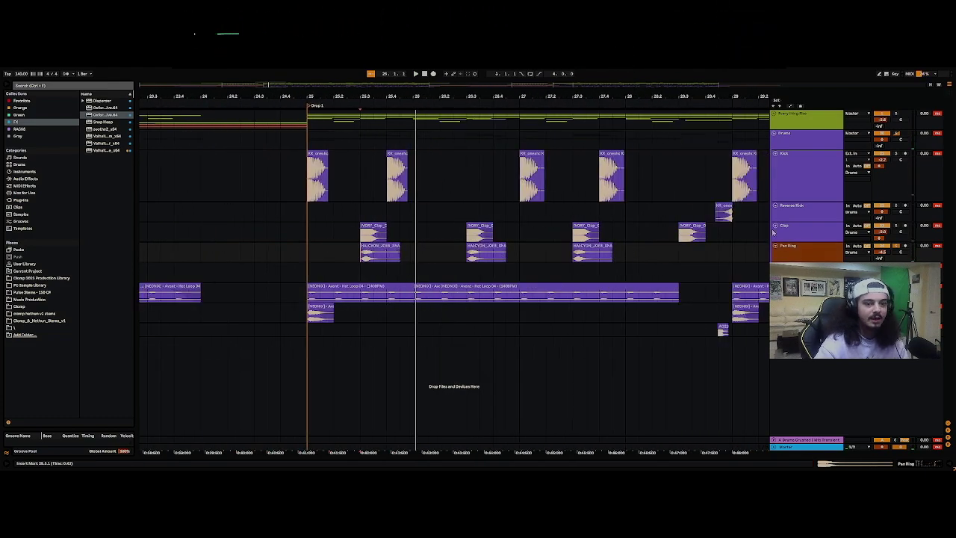
# Solo the Clap and Pan Ring tracks together and audition their layered hit in Drop 1
pyautogui.keyDown('shift'); pyautogui.click(801, 233); pyautogui.keyUp('shift')
pyautogui.press('s')
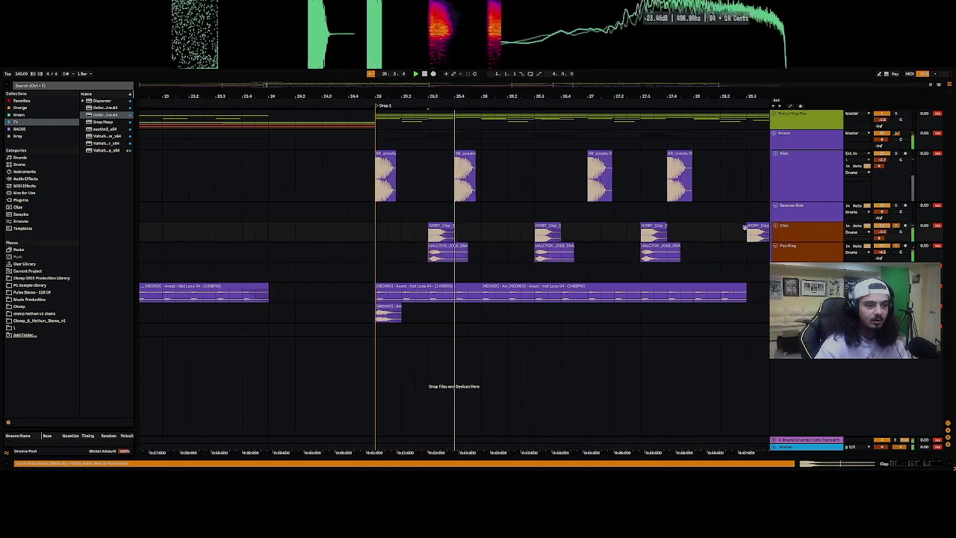
pyautogui.press('space')
pyautogui.click(819, 257)
pyautogui.scroll(-6, 361, 263)
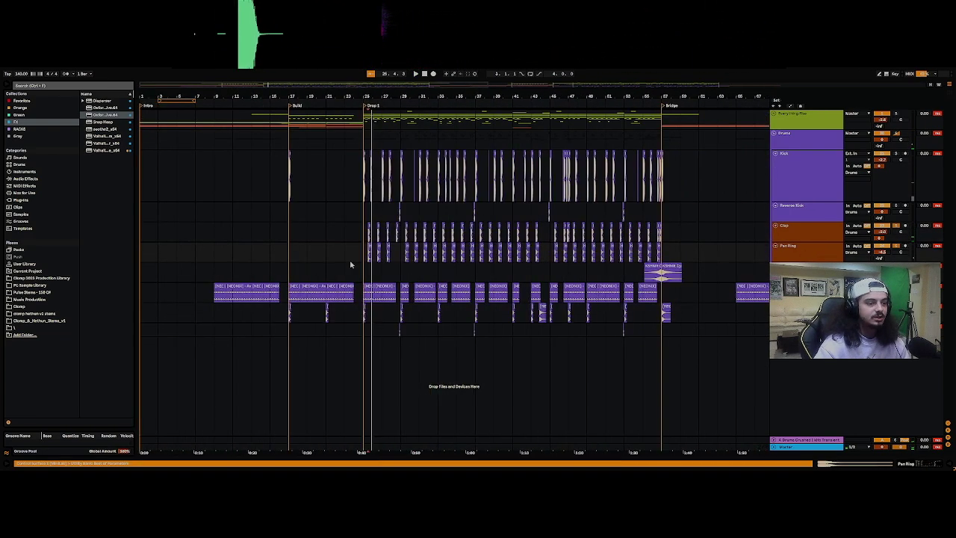
pyautogui.scroll(4, 352, 262)
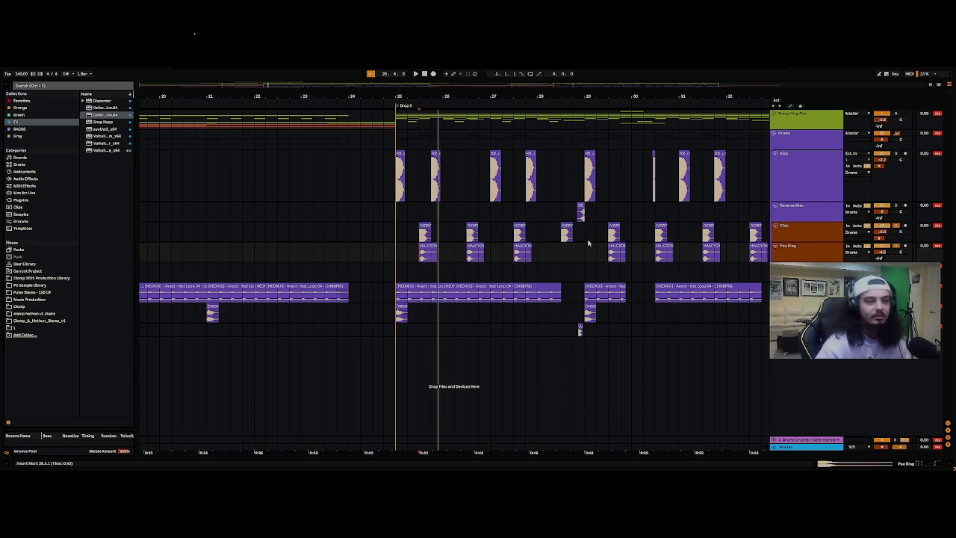
# Show the Hat Loop track's device chain and examine the drum clip pattern across Drop 1
pyautogui.press('space')
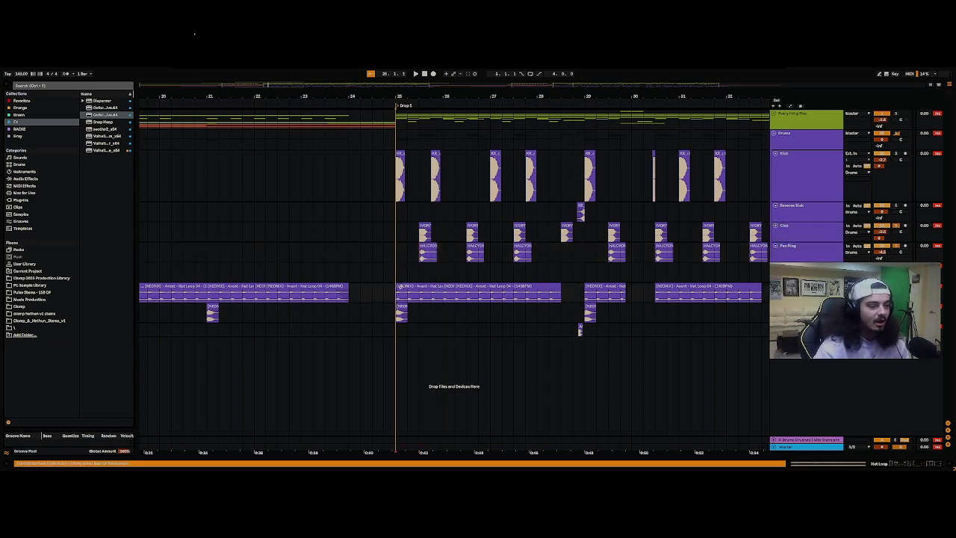
pyautogui.hotkey('shift', 'Tab')
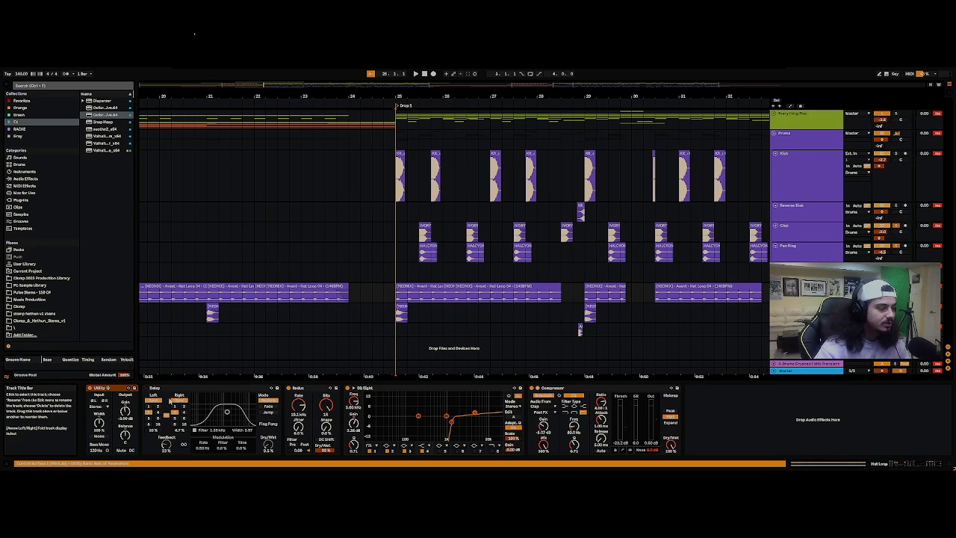
pyautogui.scroll(-8, 680, 301)
pyautogui.scroll(5, 277, 301)
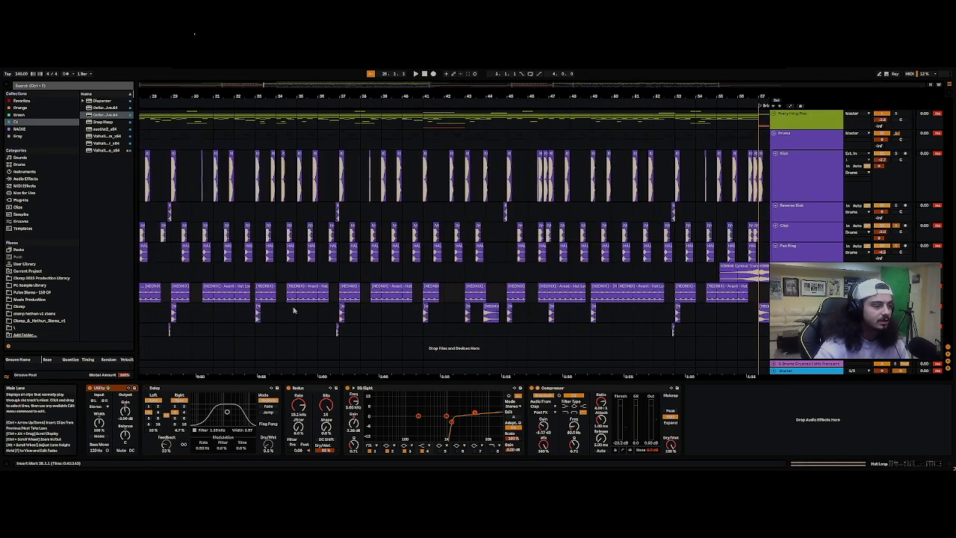
pyautogui.scroll(-5, 290, 295)
pyautogui.scroll(5, 231, 237)
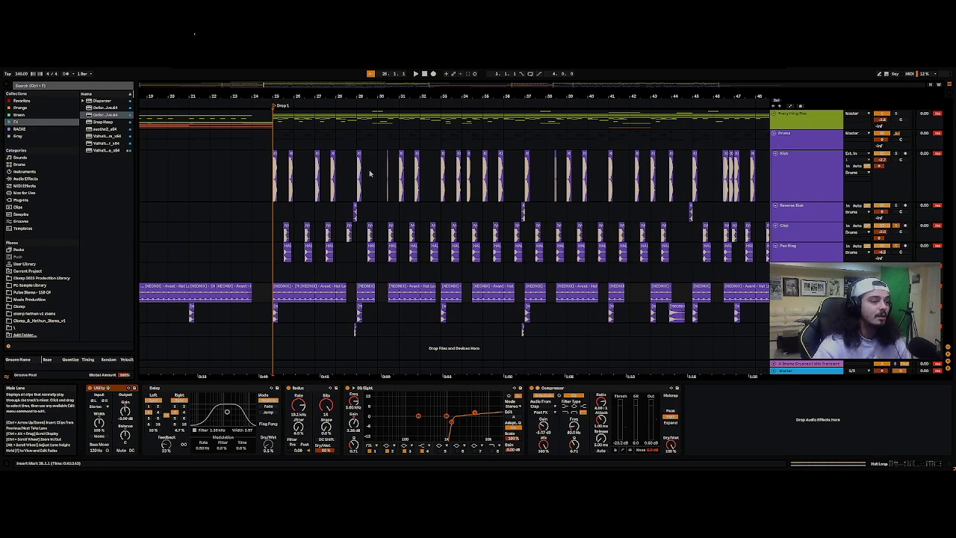
pyautogui.scroll(-5, 460, 215)
pyautogui.scroll(7, 288, 207)
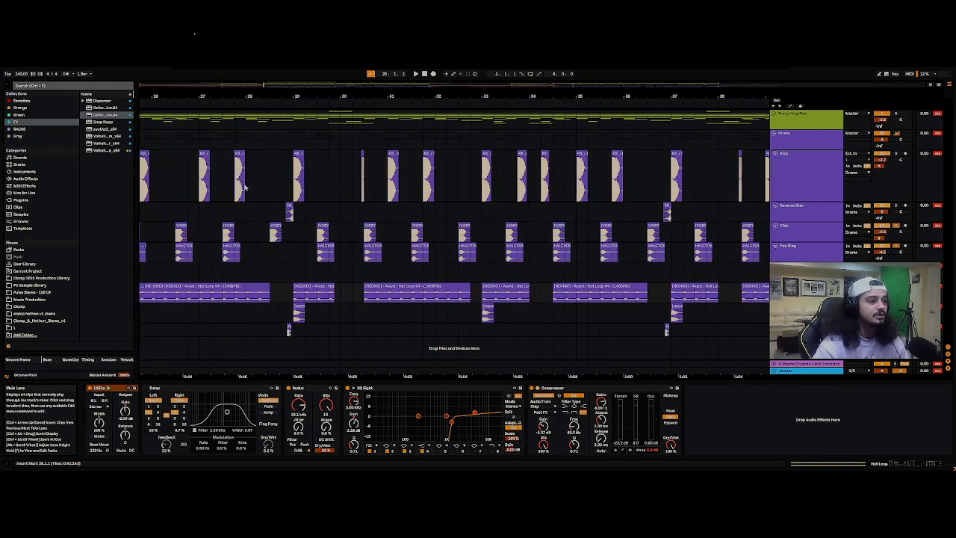
# Inspect the device chains of the Kick, Clap and Pan Ring tracks alongside their first hits in Drop 1
pyautogui.click(796, 231)
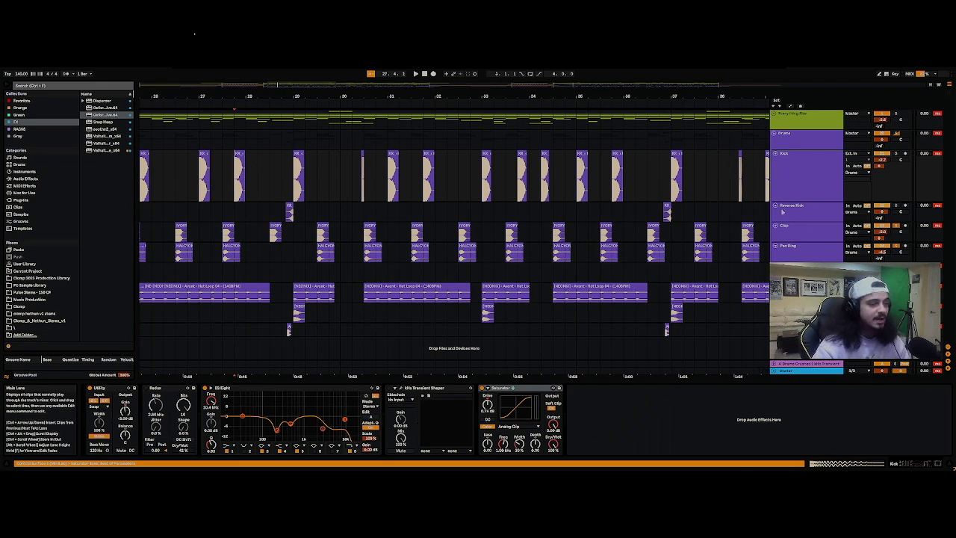
pyautogui.click(795, 233)
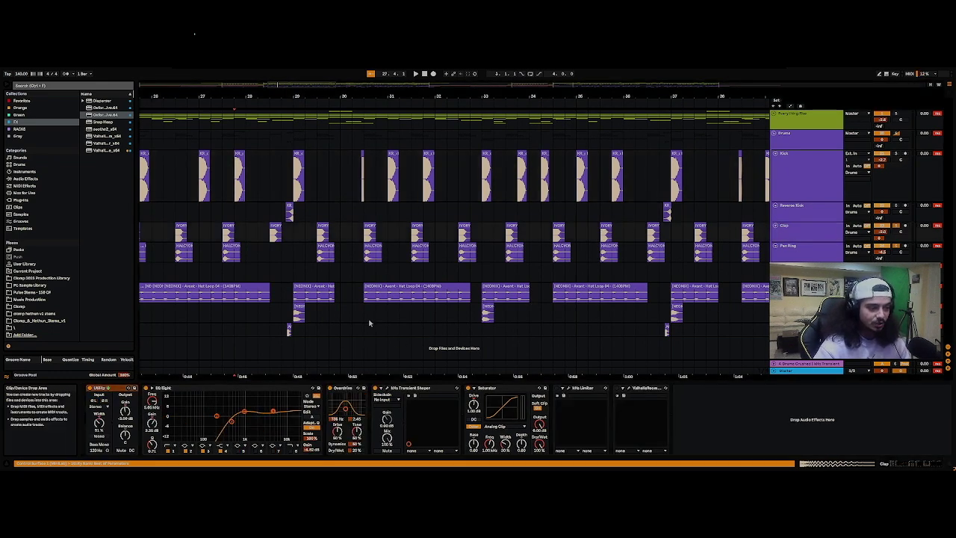
pyautogui.scroll(-7, 331, 251)
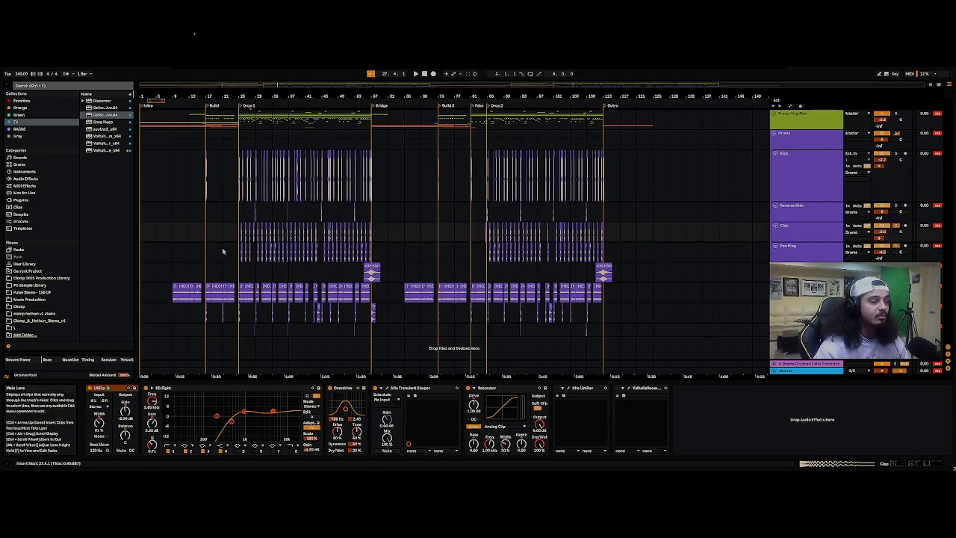
pyautogui.scroll(5, 222, 247)
pyautogui.click(312, 256)
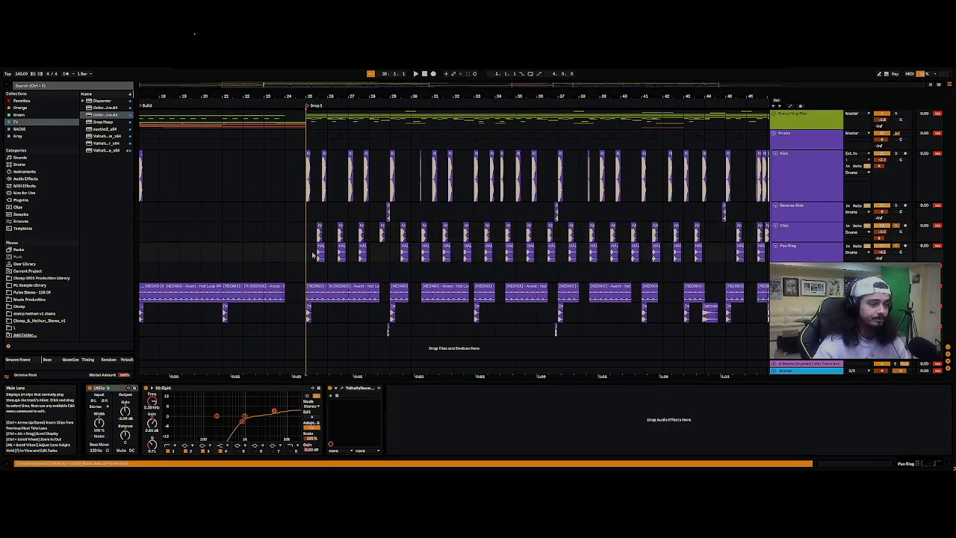
pyautogui.scroll(3, 304, 247)
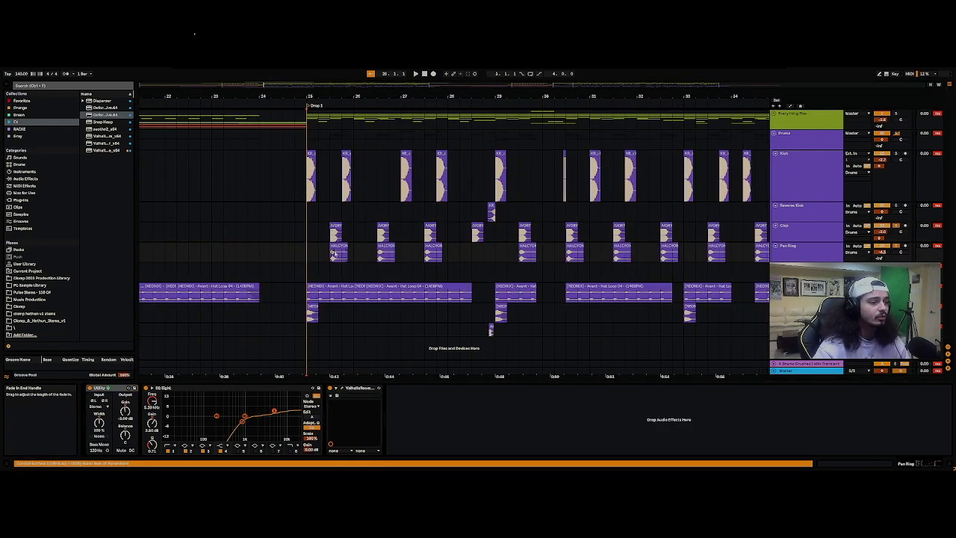
pyautogui.scroll(5, 335, 241)
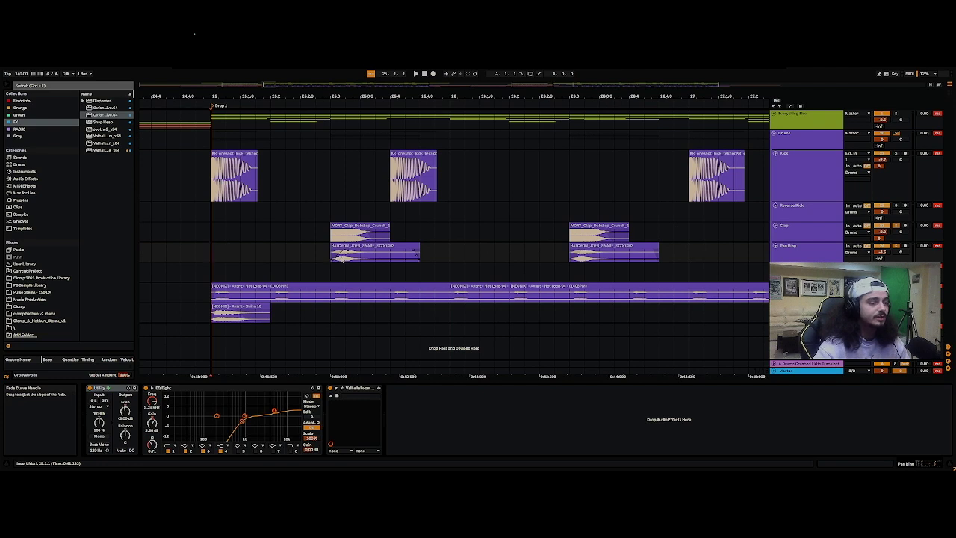
# Fold all the tracks inside the Drums group, from Kick and Reverse Kick down to Open Hat and the fill snares
pyautogui.click(806, 250)
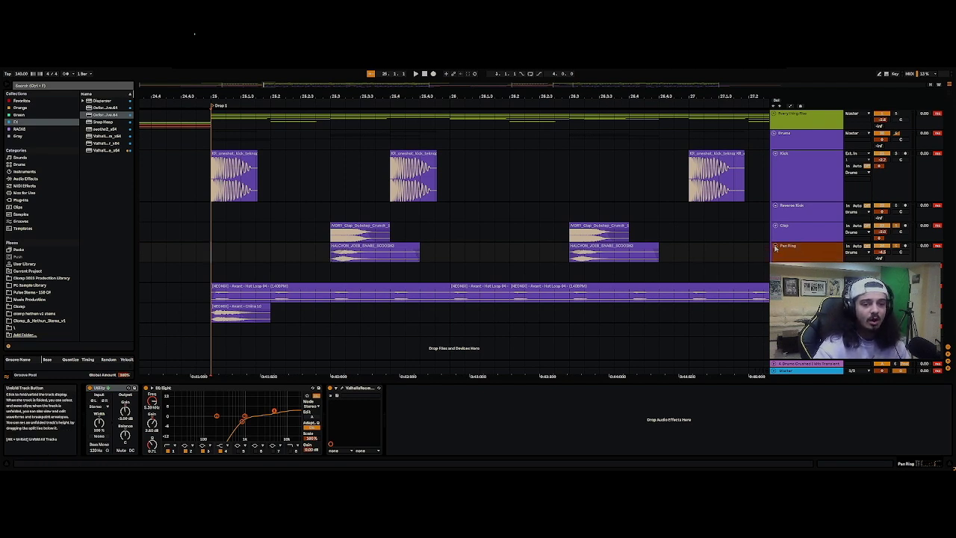
pyautogui.click(775, 246)
pyautogui.click(778, 228)
pyautogui.click(776, 227)
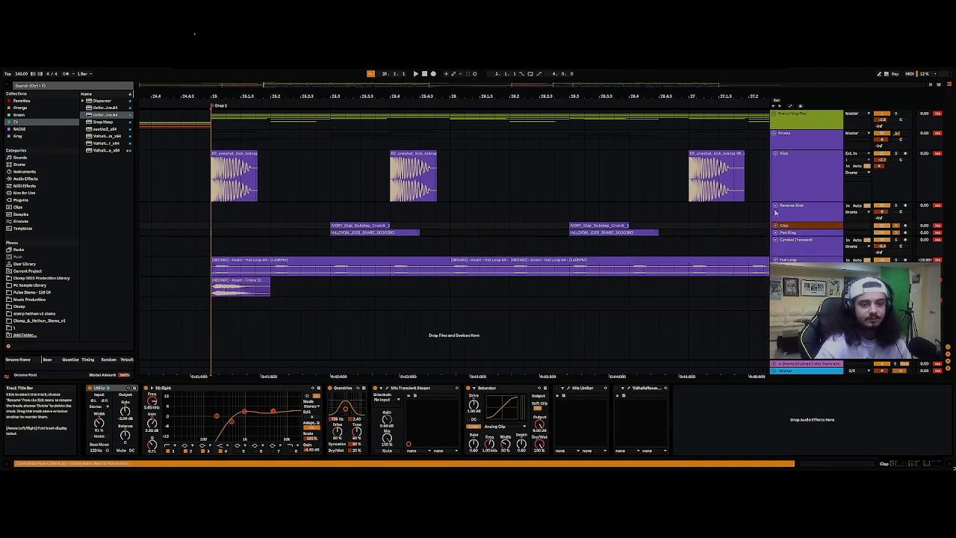
pyautogui.click(775, 206)
pyautogui.click(775, 154)
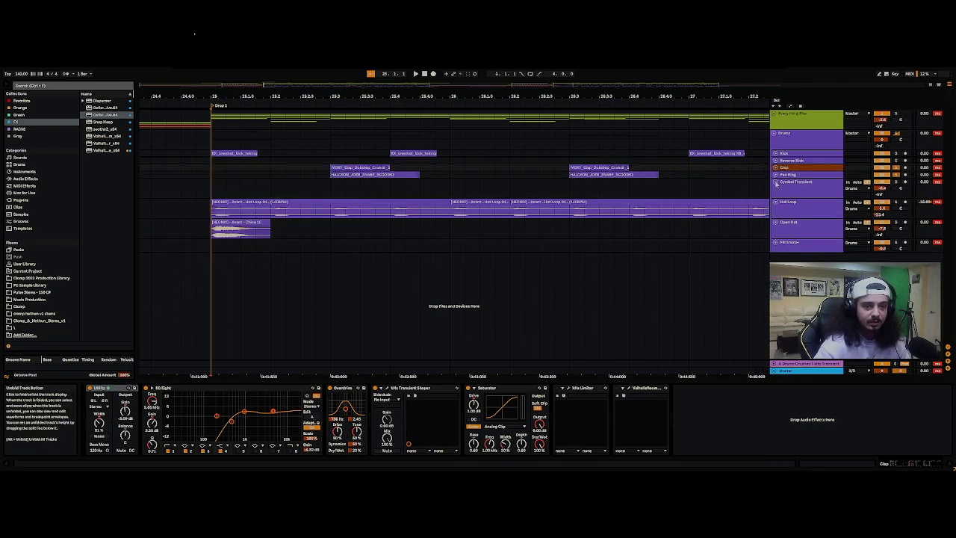
pyautogui.click(775, 182)
pyautogui.click(775, 189)
pyautogui.click(775, 196)
pyautogui.click(775, 203)
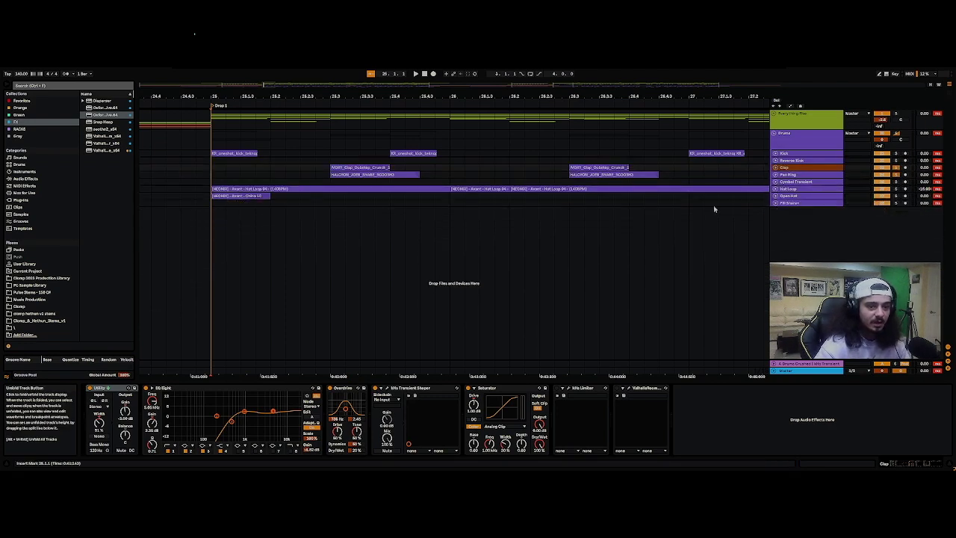
# Fold the Weird FX track and look through the device chains of the FX tracks below it
pyautogui.scroll(-3, 463, 215)
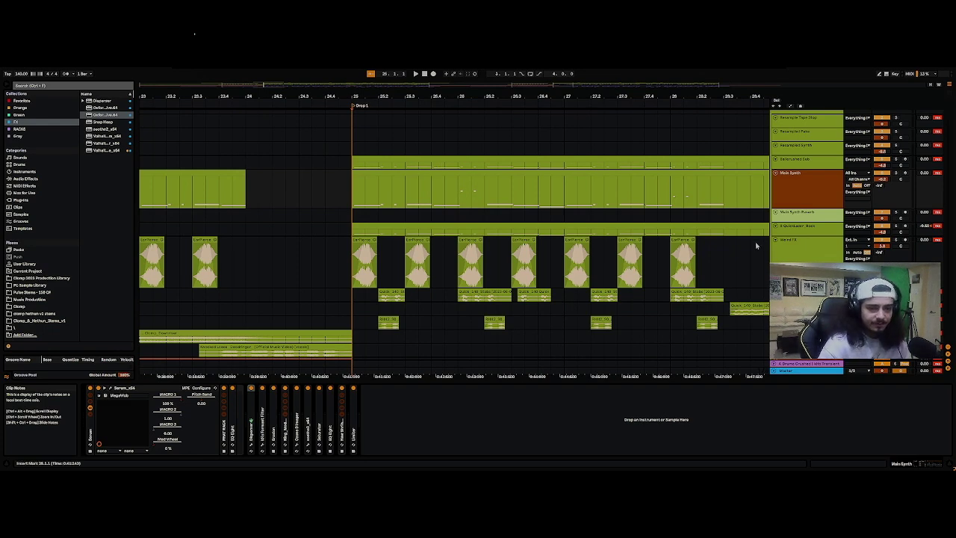
pyautogui.click(792, 248)
pyautogui.press('Left')
pyautogui.press('Down')
pyautogui.press('Down')
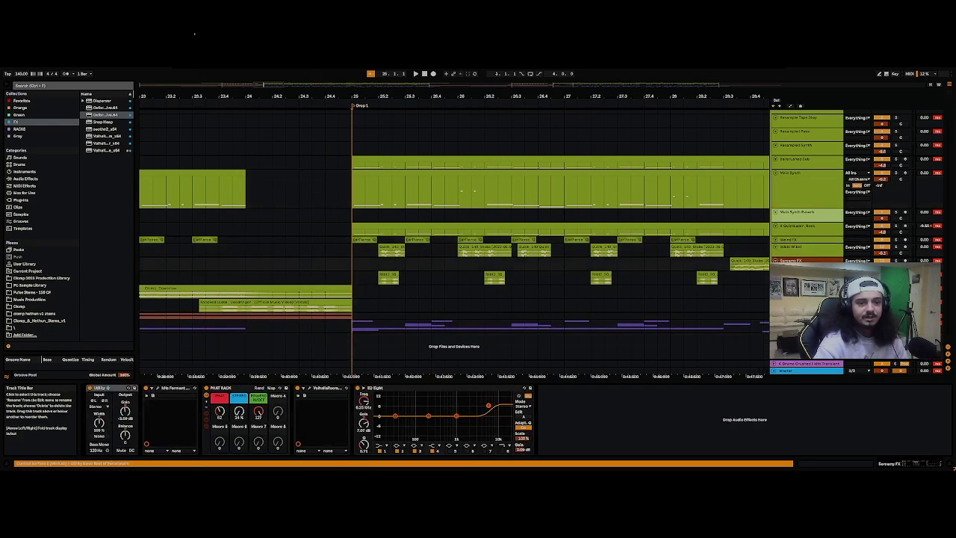
pyautogui.press('Up')
pyautogui.press('Up')
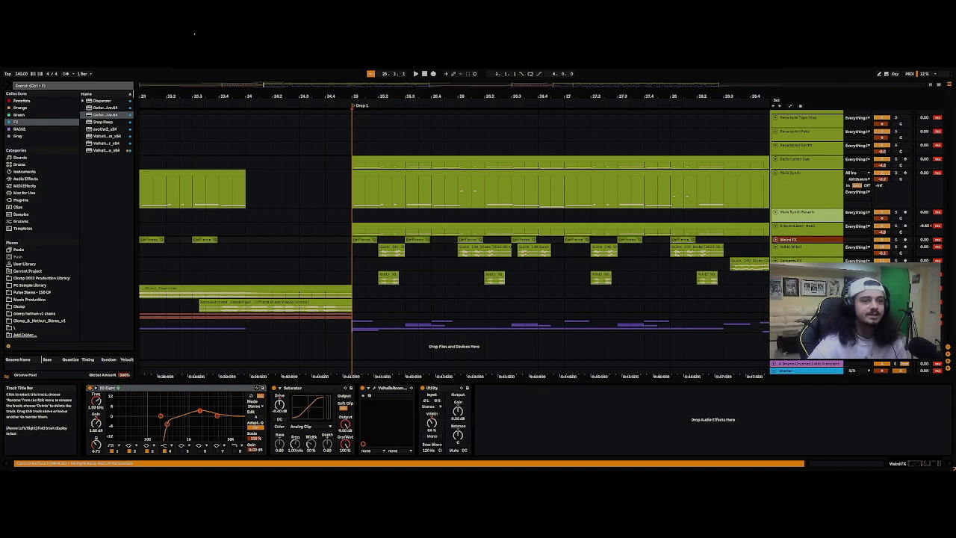
# Solo the Main Synth track and audition it from the start of Drop 1
pyautogui.click(807, 206)
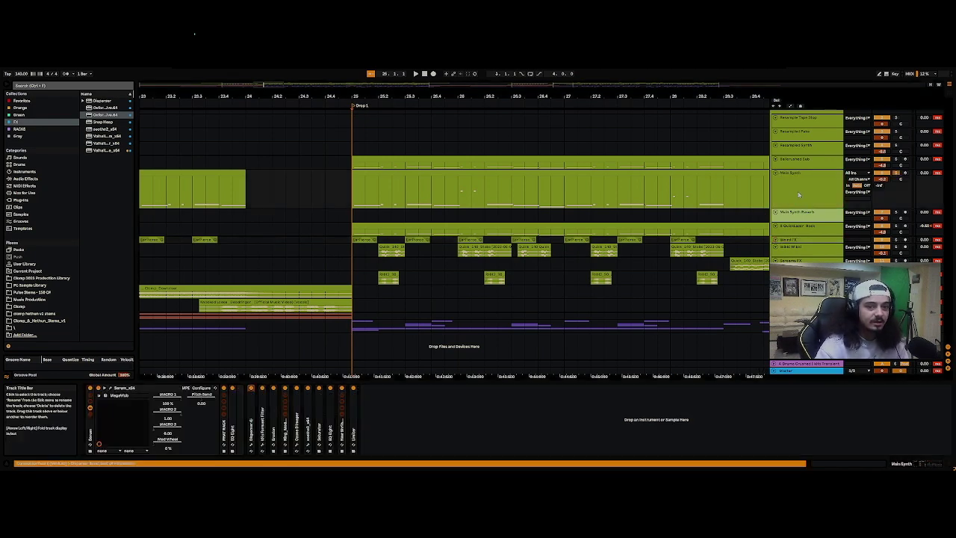
pyautogui.press('space')
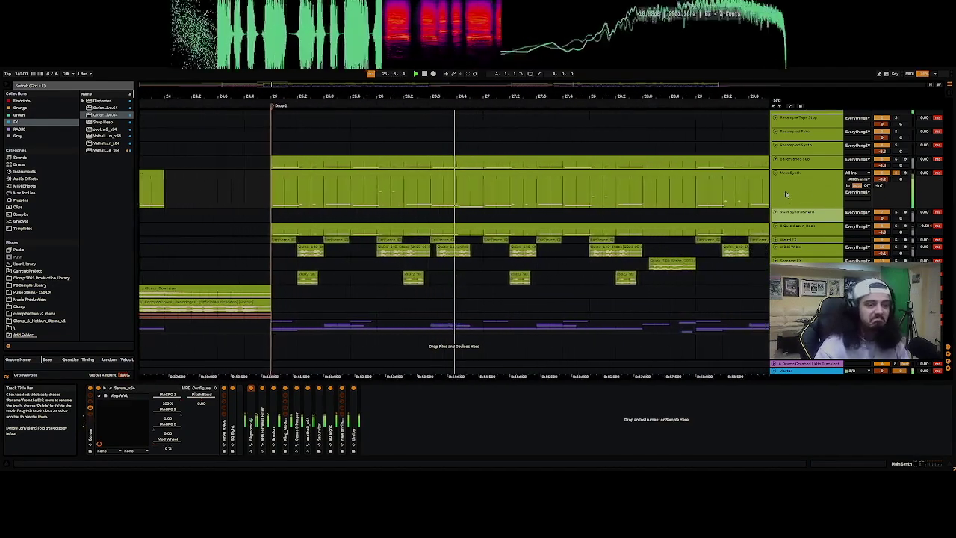
pyautogui.press('space')
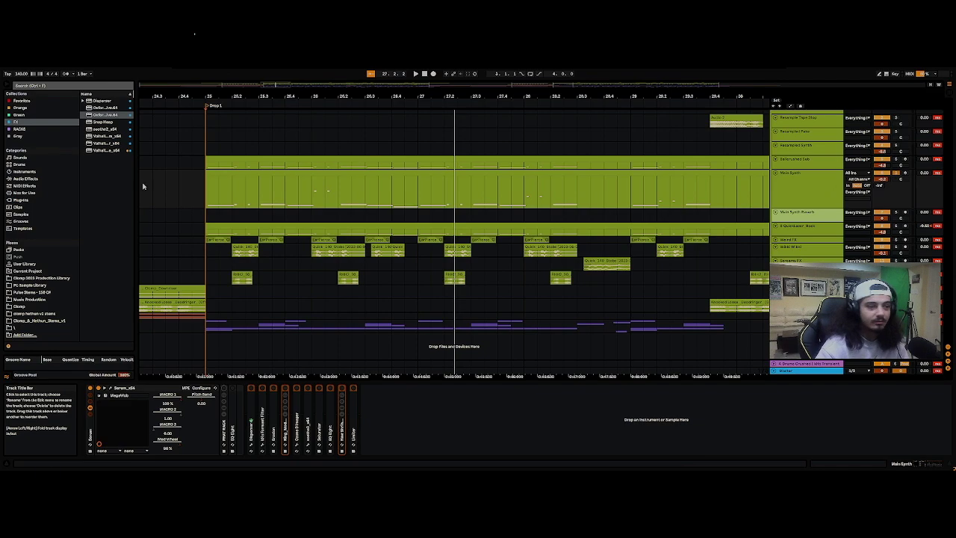
# Open the Main Synth's Serum instrument, examine the LFO 1 shape and its destinations, and play the part
pyautogui.scroll(3, 193, 230)
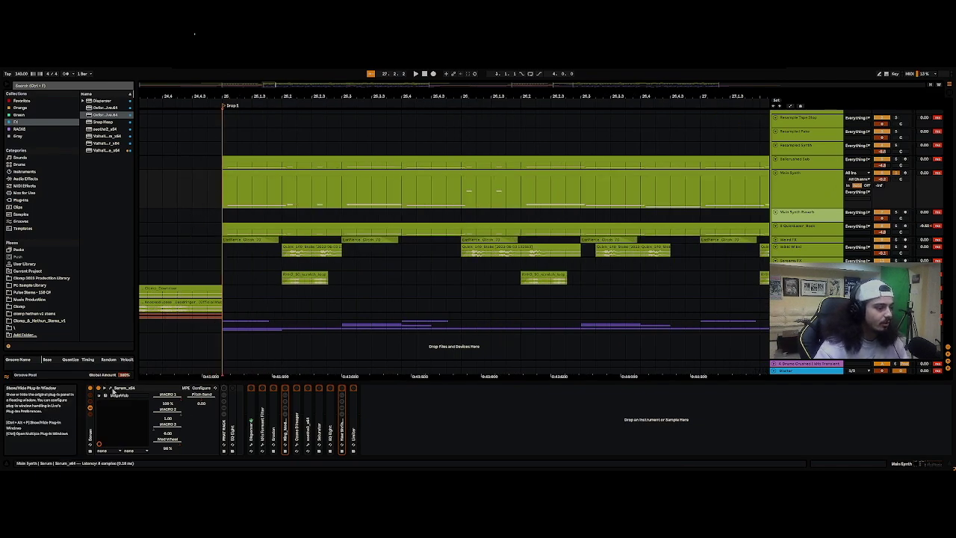
pyautogui.click(109, 388)
pyautogui.moveTo(166, 113); pyautogui.dragTo(541, 146)
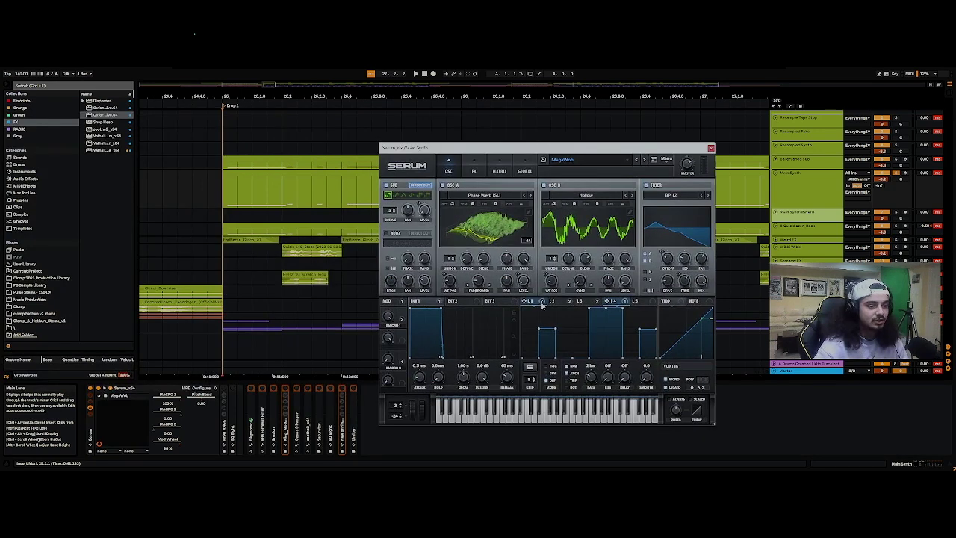
pyautogui.click(542, 303)
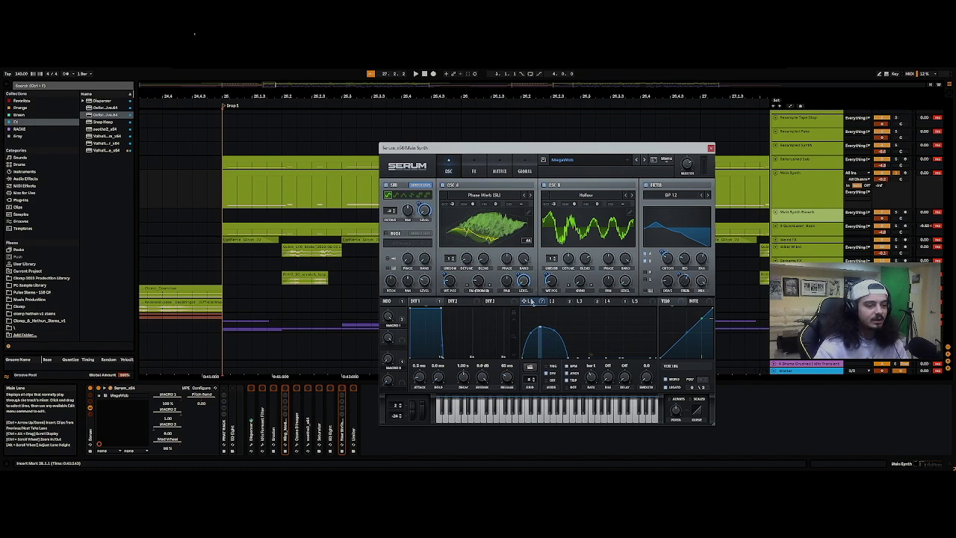
pyautogui.press('space')
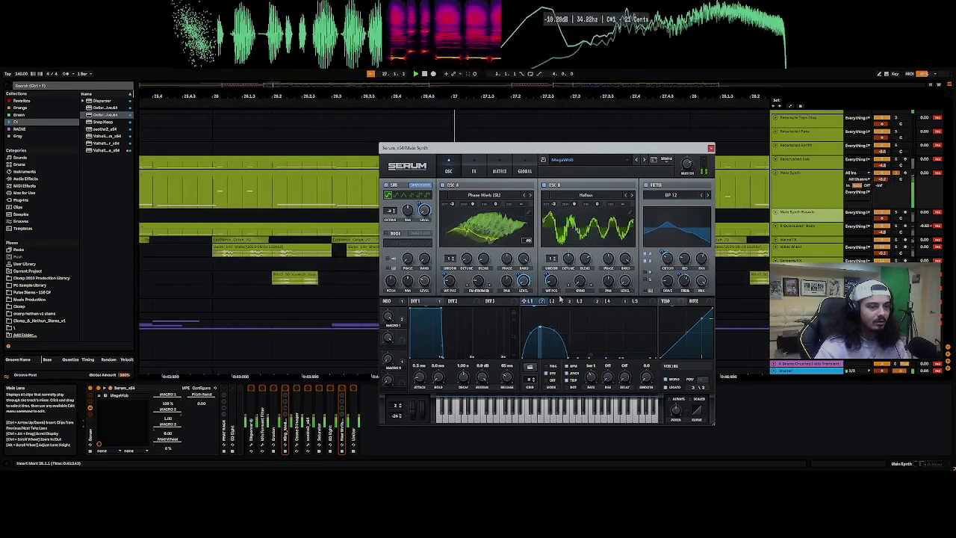
# Review the MegaWob patch's effects chain down to its filter and return to the oscillator view
pyautogui.click(474, 170)
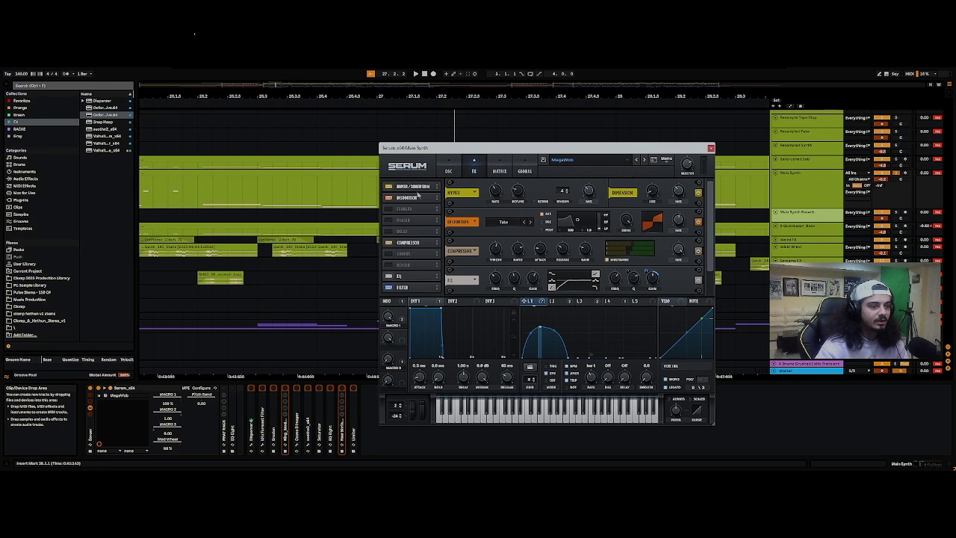
pyautogui.click(449, 170)
pyautogui.click(472, 171)
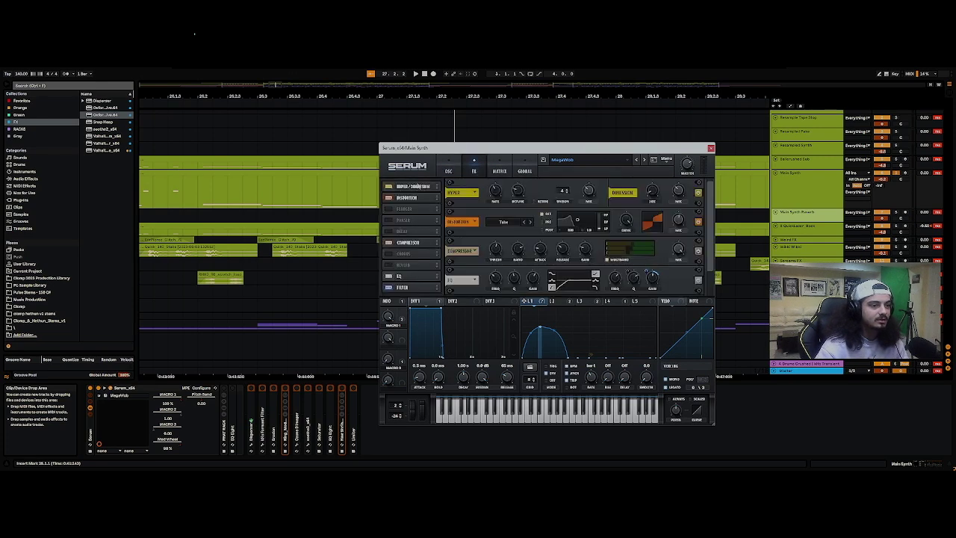
pyautogui.click(418, 289)
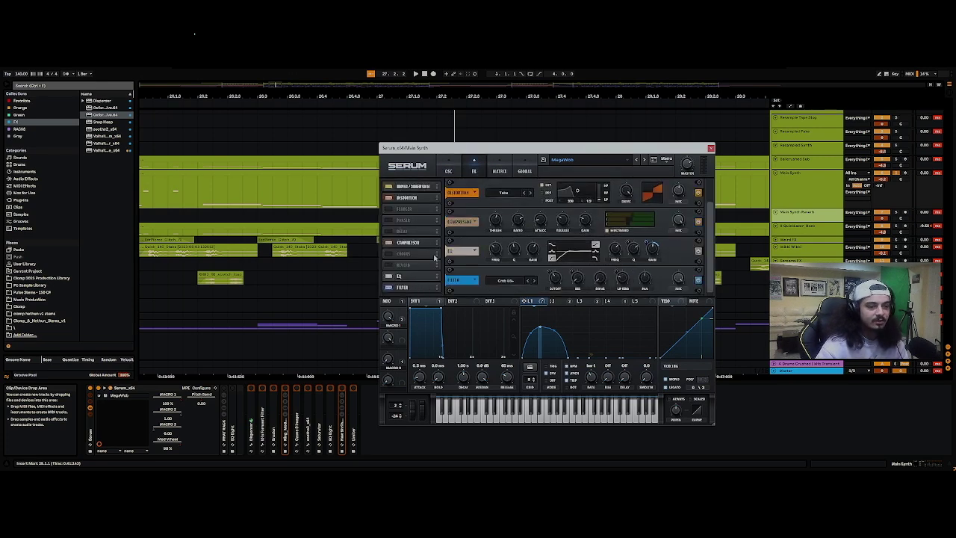
pyautogui.click(448, 170)
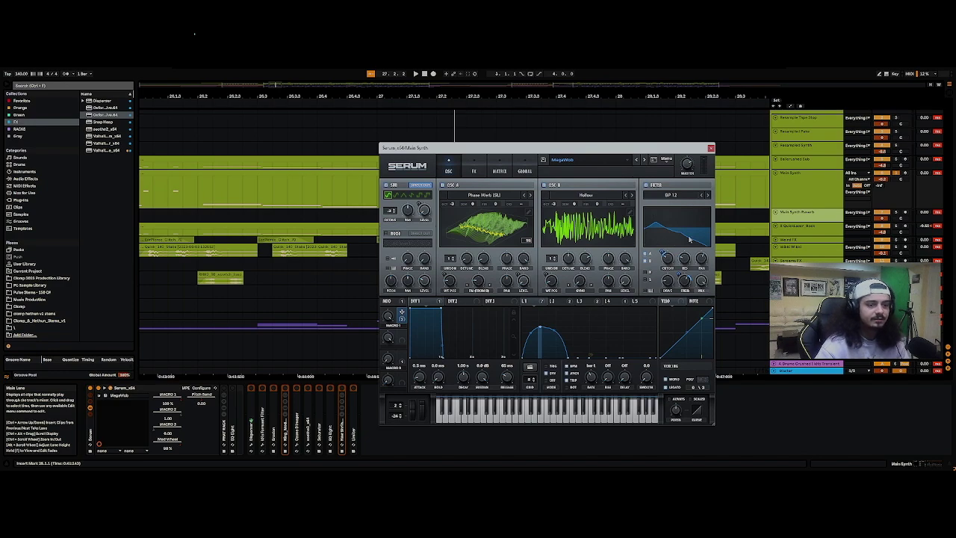
# Play the Main Synth and check the mod wheel's assignment to oscillator A's wavetable position
pyautogui.press('space')
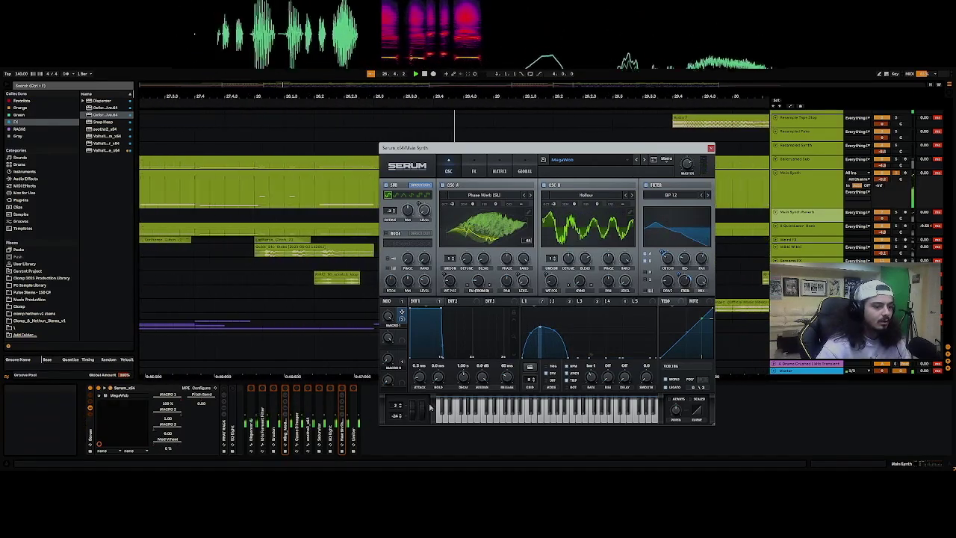
pyautogui.rightClick(401, 301)
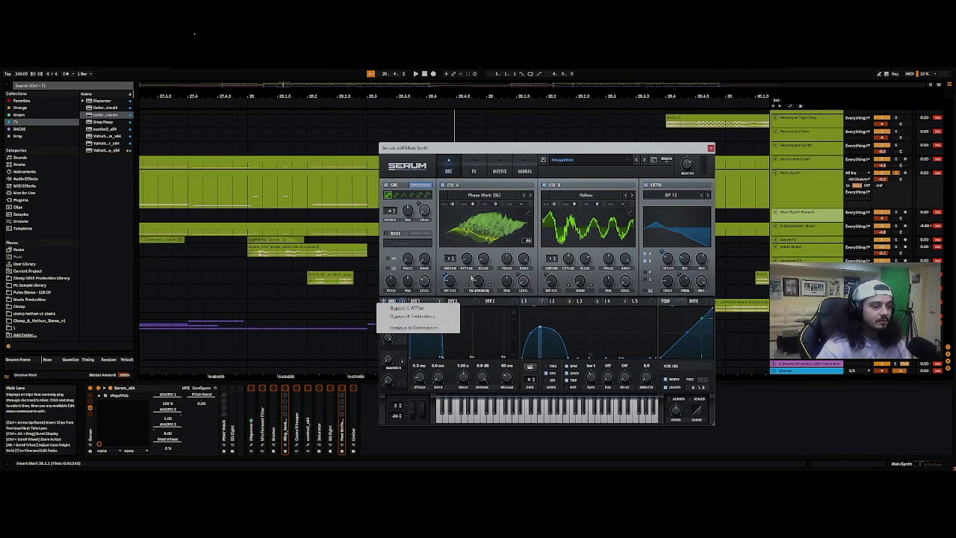
pyautogui.click(440, 316)
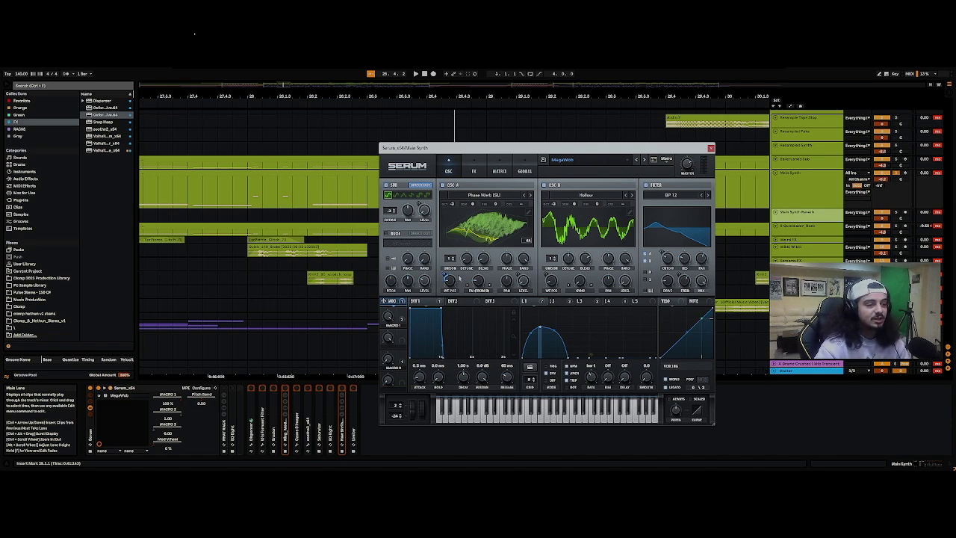
# Replay the Main Synth in Drop 1 to follow its wavetable movement, and close the Serum window
pyautogui.press('space')
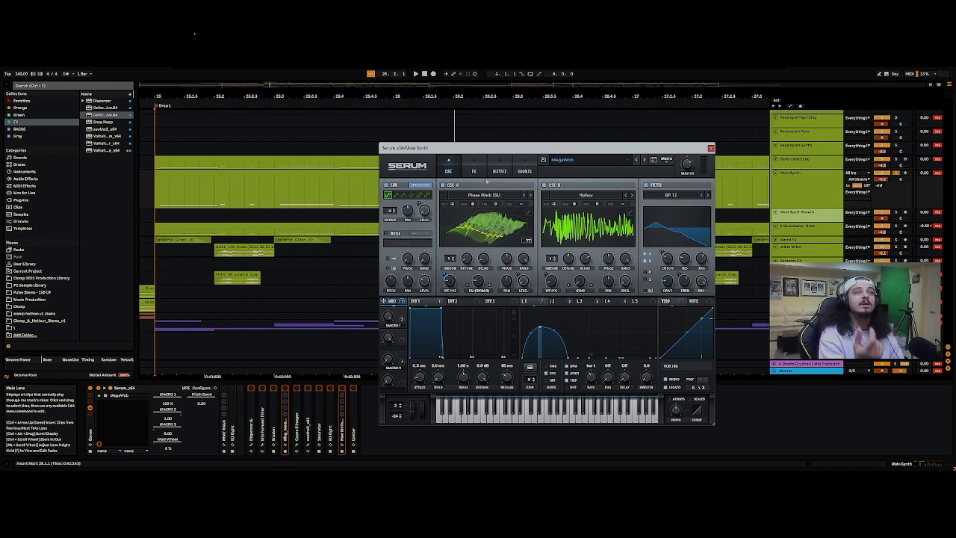
pyautogui.press('space')
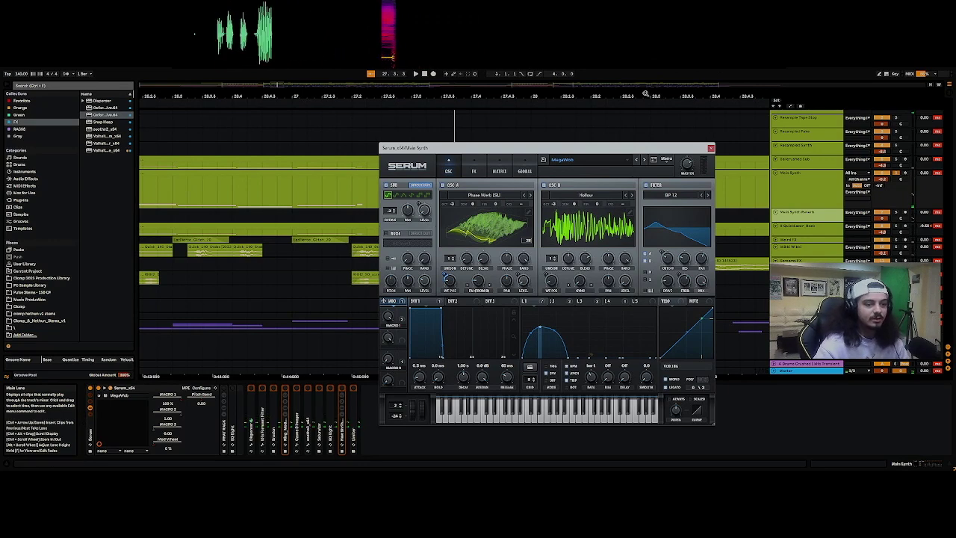
pyautogui.click(710, 147)
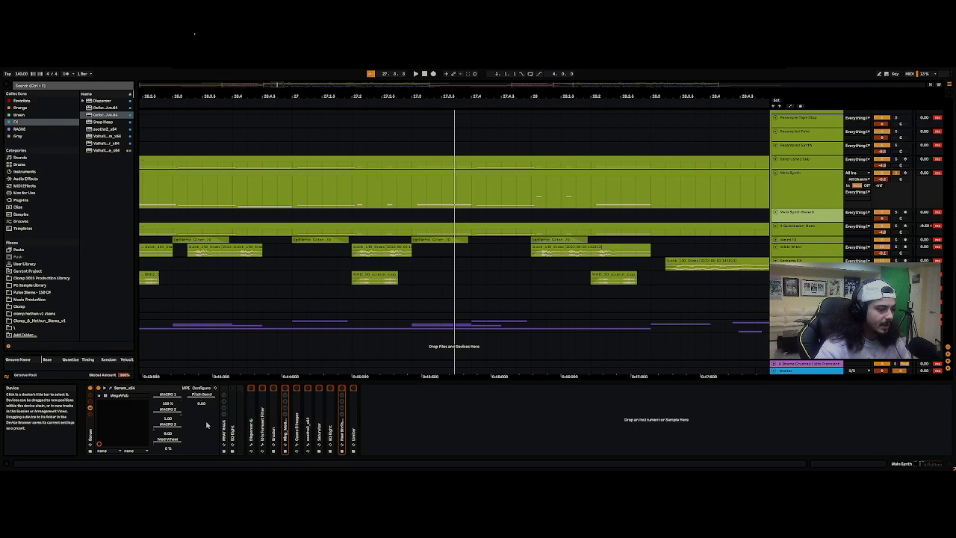
# Unfold the Main Synth's PHAT RACK and EQ Eight, audition the rack in Drop 1, and switch the EQ on
pyautogui.doubleClick(224, 433)
pyautogui.doubleClick(313, 425)
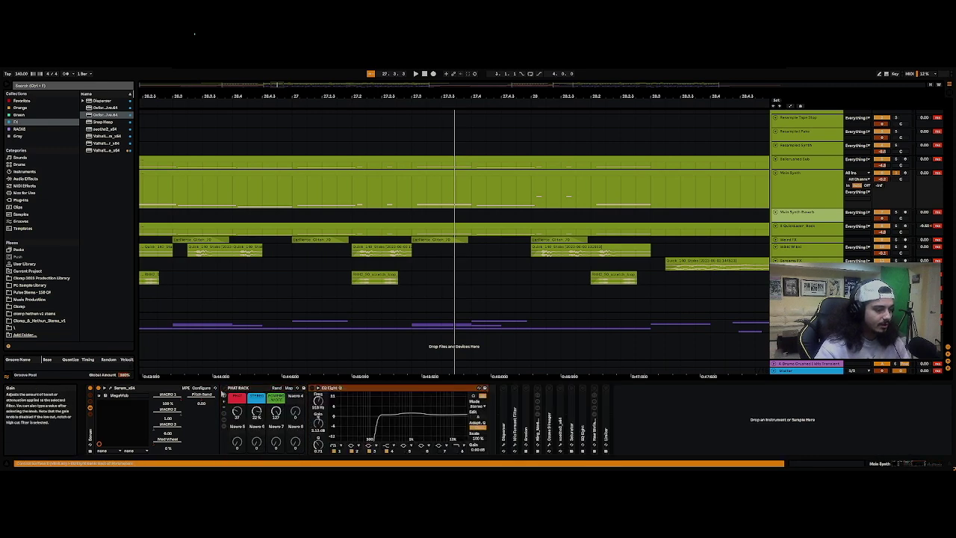
pyautogui.click(243, 388)
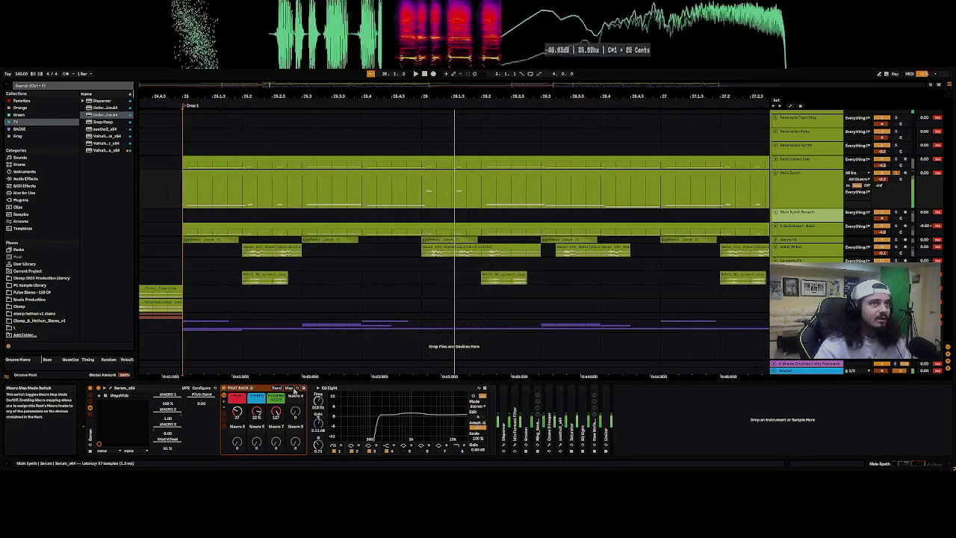
pyautogui.click(319, 389)
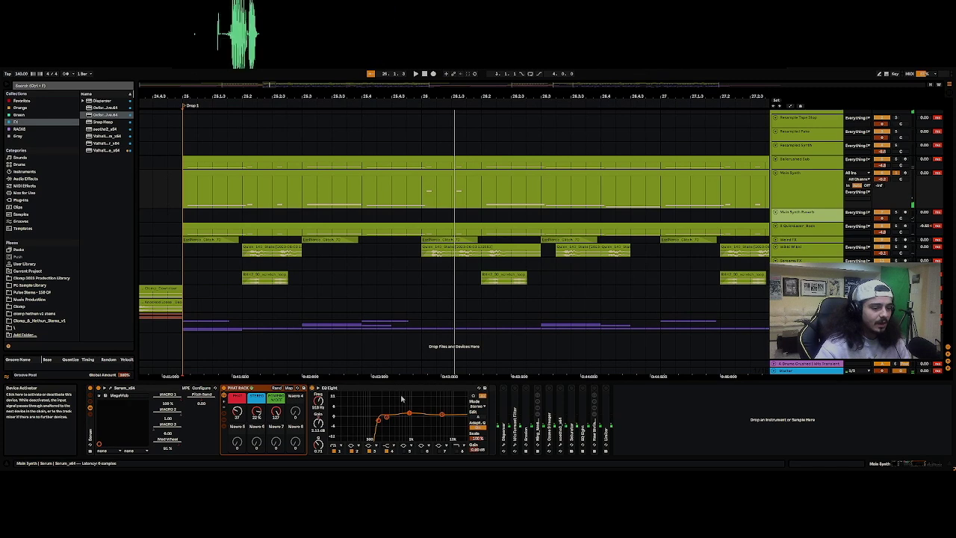
# Switch on the Disperser and kHs Formant Filter one after the other, playing the Main Synth in Drop 1 with each
pyautogui.click(504, 430)
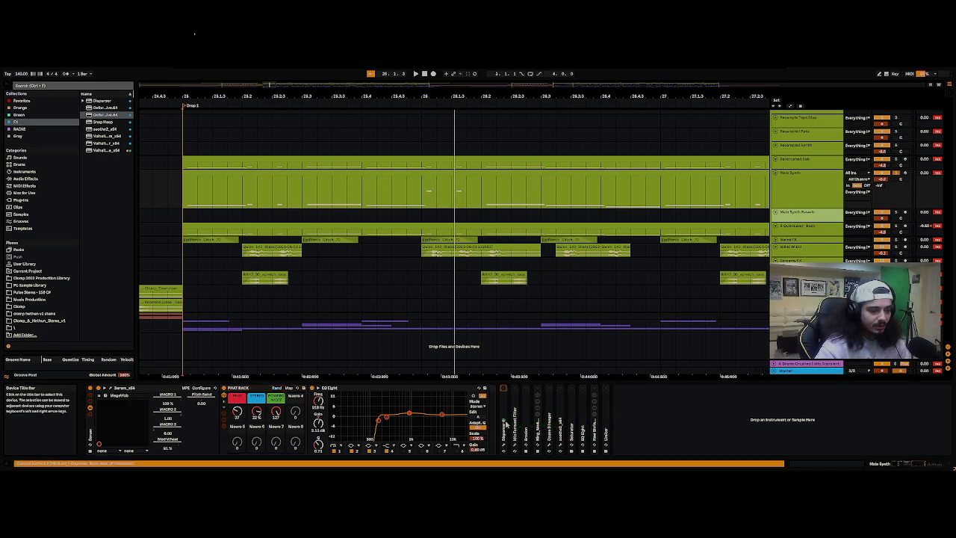
pyautogui.press('space')
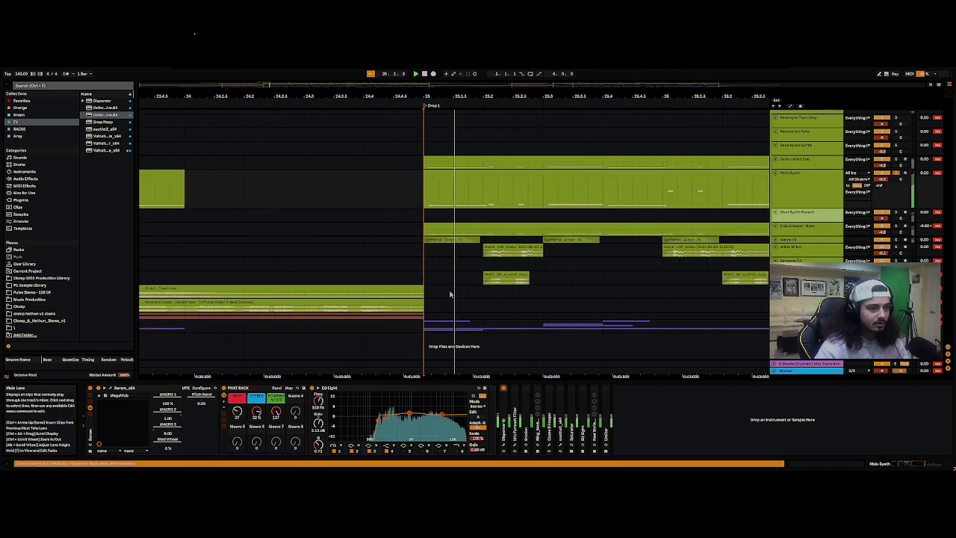
pyautogui.press('space')
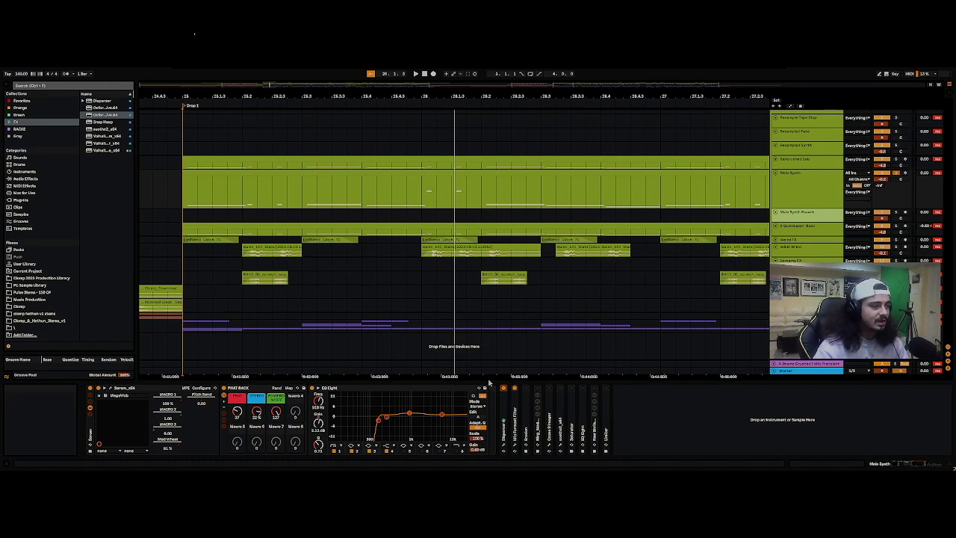
pyautogui.press('space')
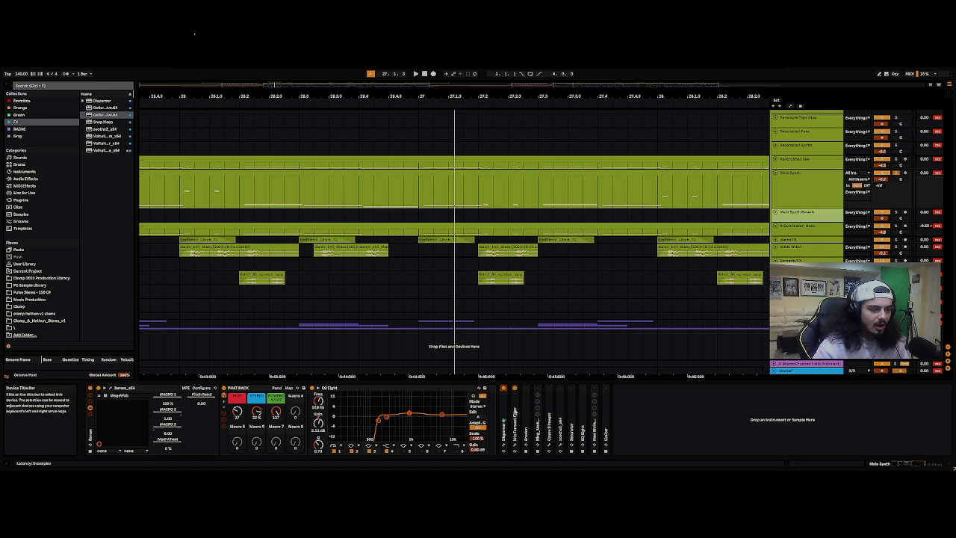
# Examine the kHs Formant Filter's settings in its plug-in window, fold the device away, and play the synth with Erosion on
pyautogui.doubleClick(517, 432)
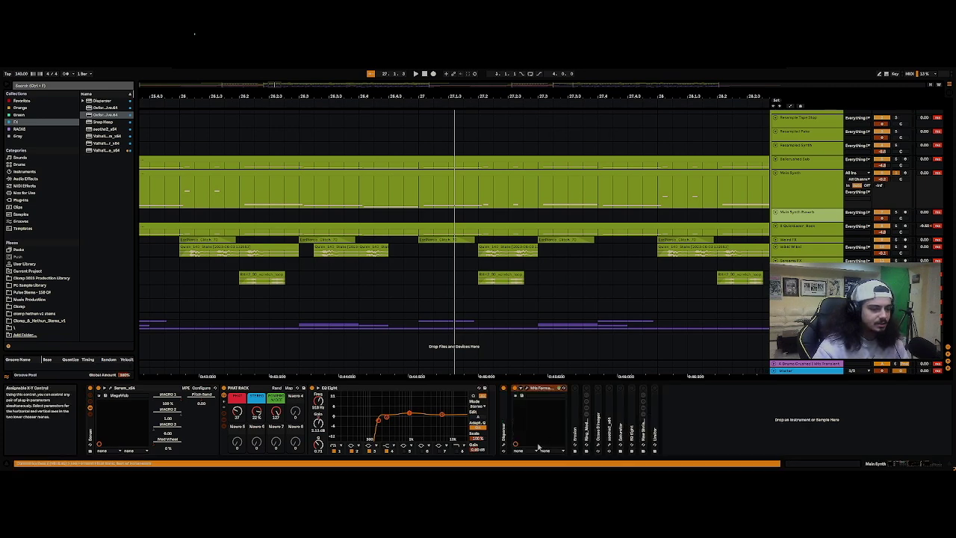
pyautogui.click(527, 389)
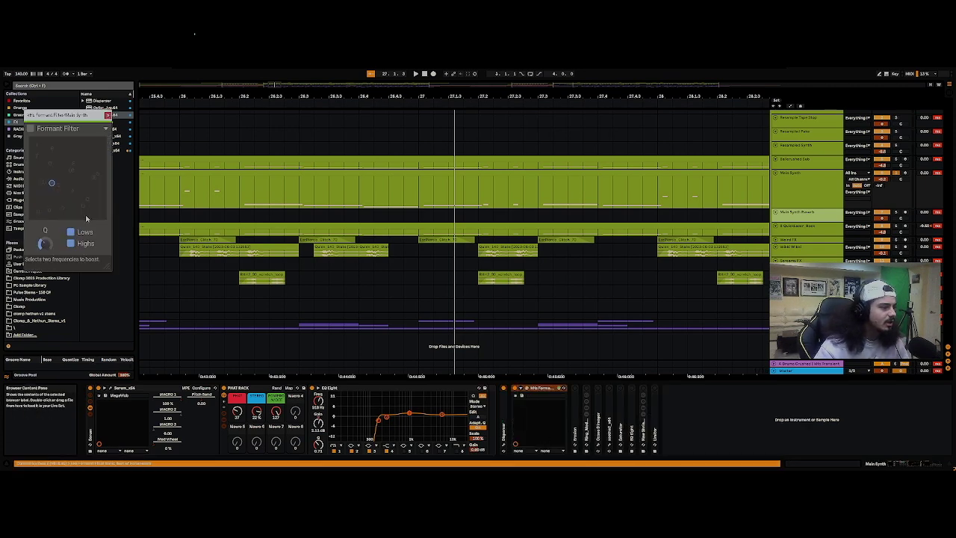
pyautogui.click(109, 116)
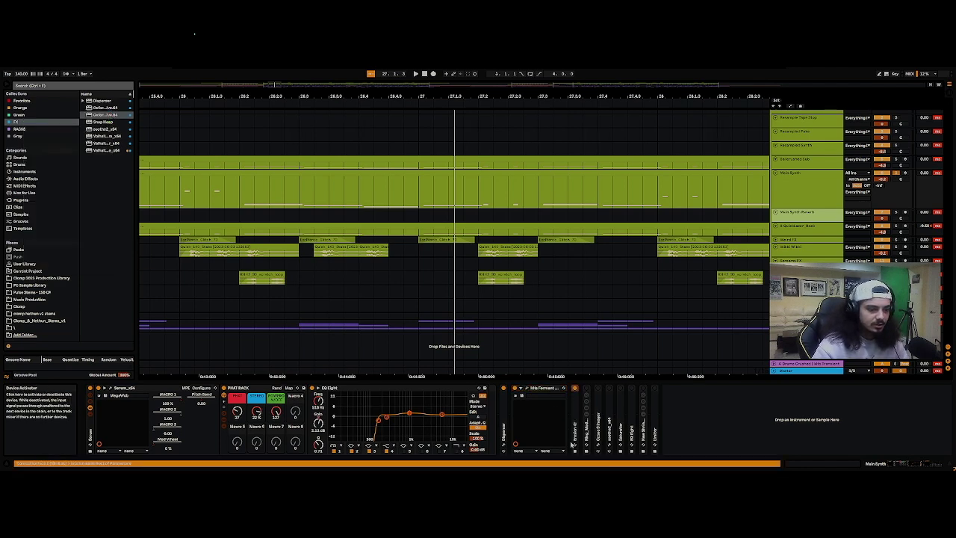
pyautogui.doubleClick(533, 387)
pyautogui.press('space')
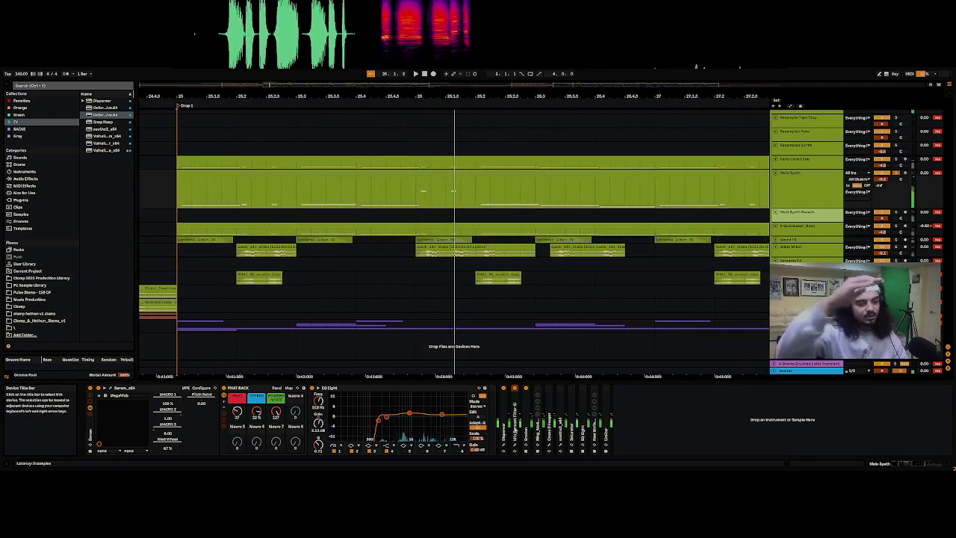
# Unfold the Ring_Mod_Clipper rack and examine the kHs Ring Mod's modulator setting and sidechain source
pyautogui.rightClick(516, 388)
pyautogui.click(538, 439)
pyautogui.doubleClick(538, 439)
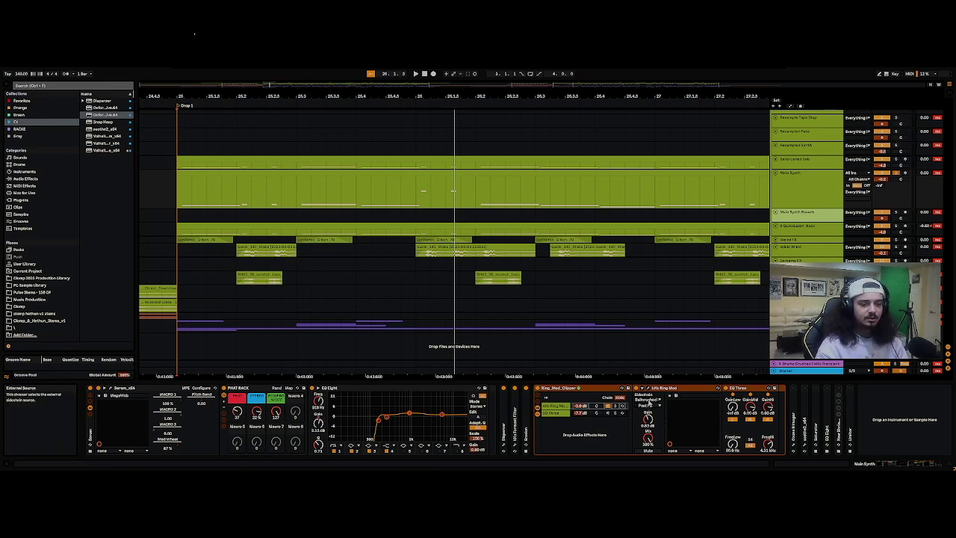
pyautogui.click(647, 389)
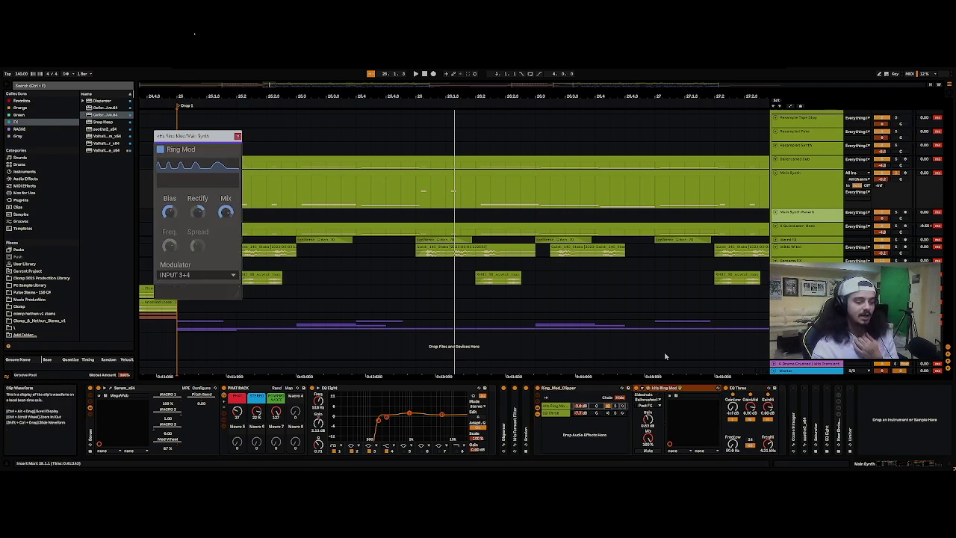
pyautogui.click(561, 381)
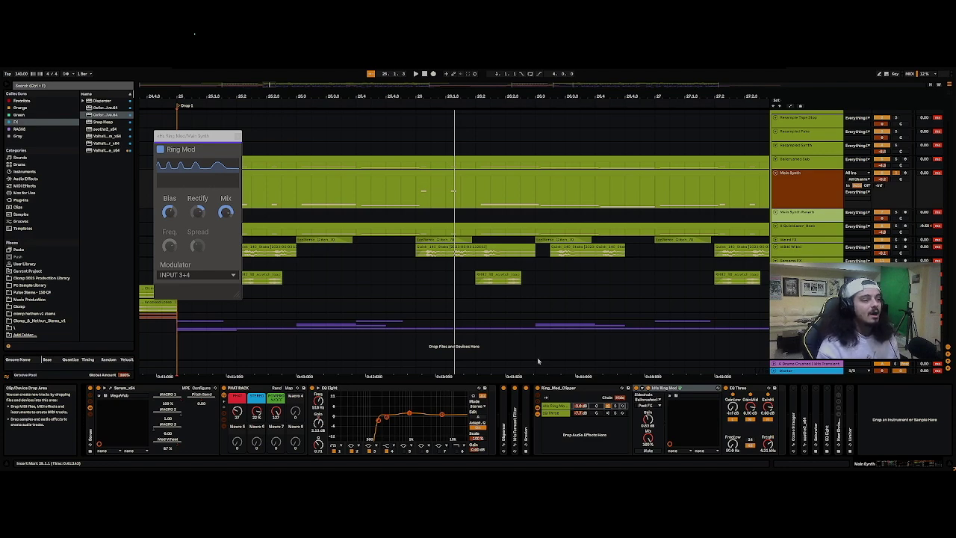
# Play the Main Synth from a point inside Drop 1 to hear the Ring_Mod_Clipper rack's effect
pyautogui.click(334, 184)
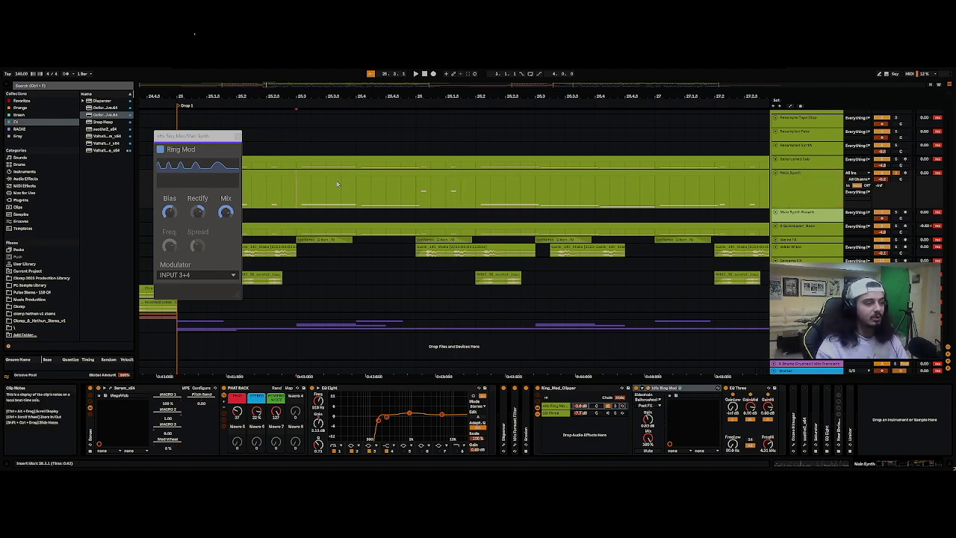
pyautogui.press('space')
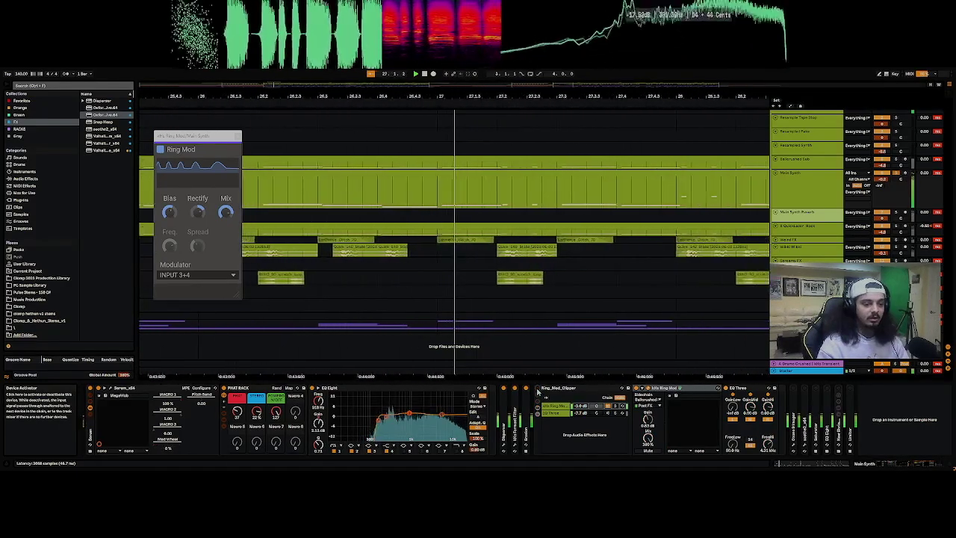
pyautogui.press('space')
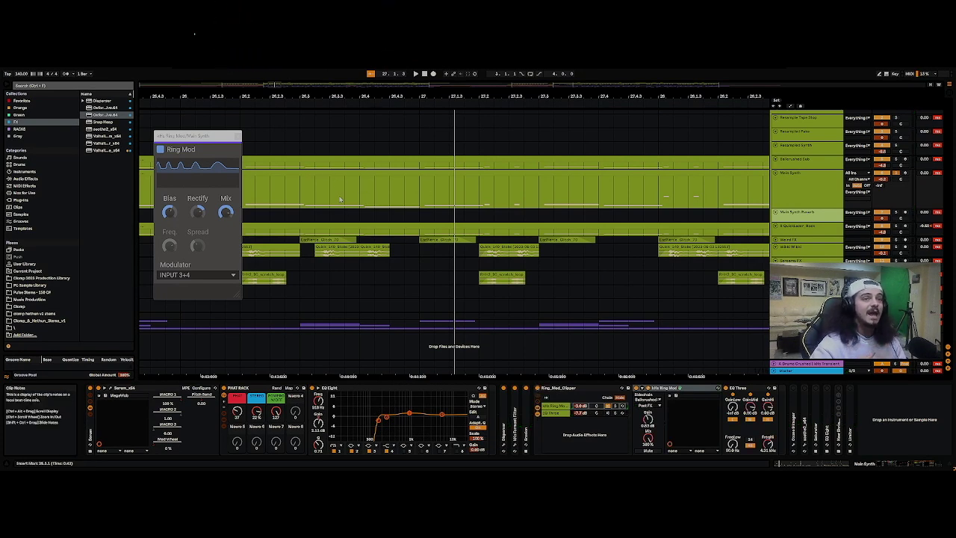
pyautogui.press('space')
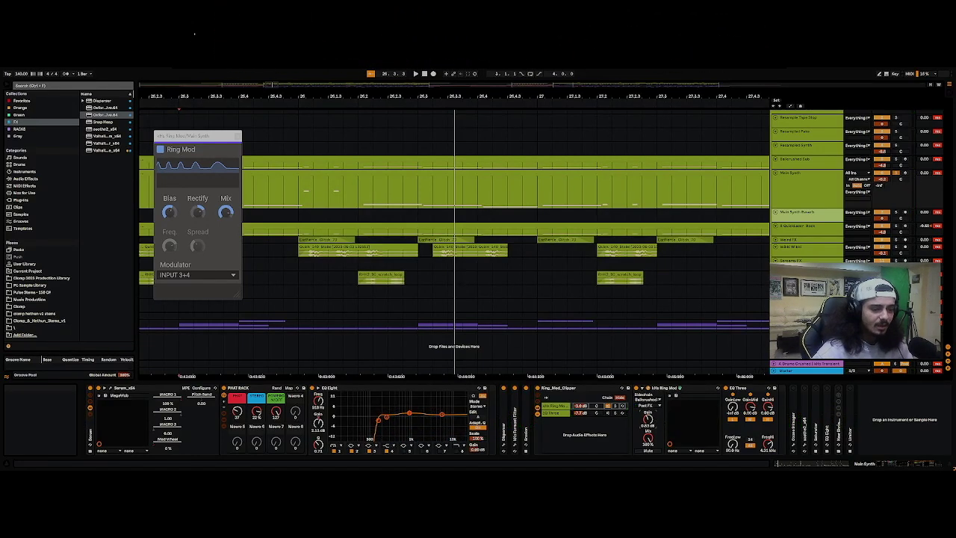
pyautogui.scroll(-5, 607, 239)
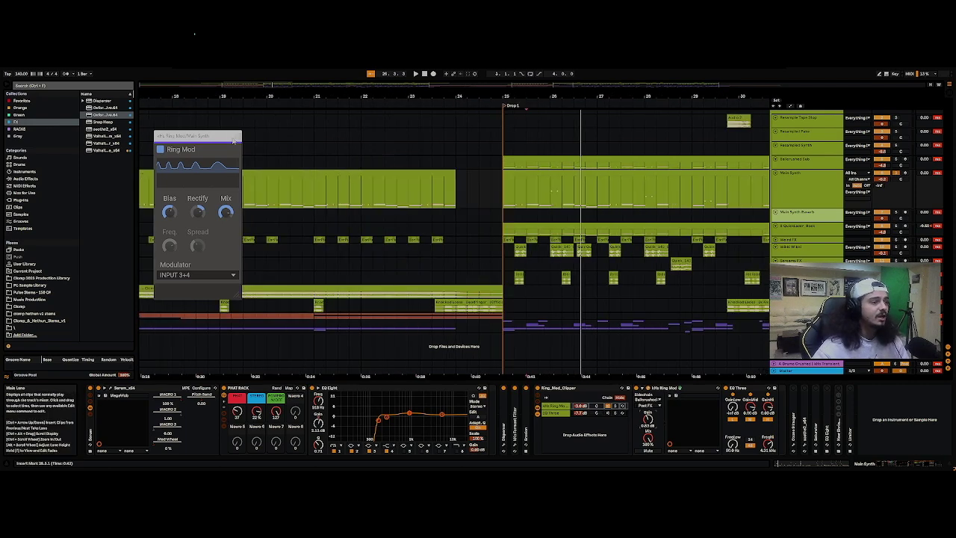
pyautogui.click(238, 135)
pyautogui.click(507, 220)
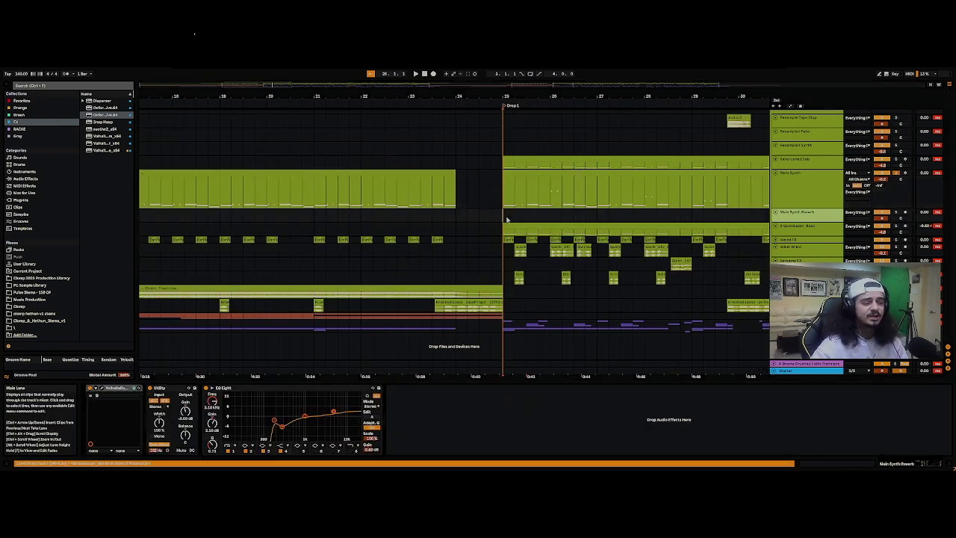
pyautogui.click(800, 199)
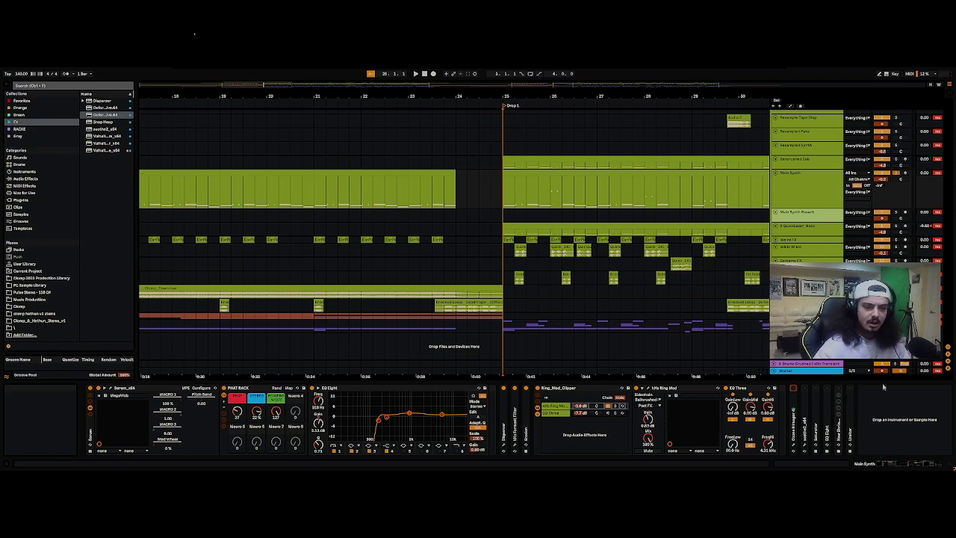
# Switch on the Main Synth's remaining effects from the Ozone Imager through the last EQ Eight, unfold the following rack, and play Drop 1
pyautogui.doubleClick(794, 414)
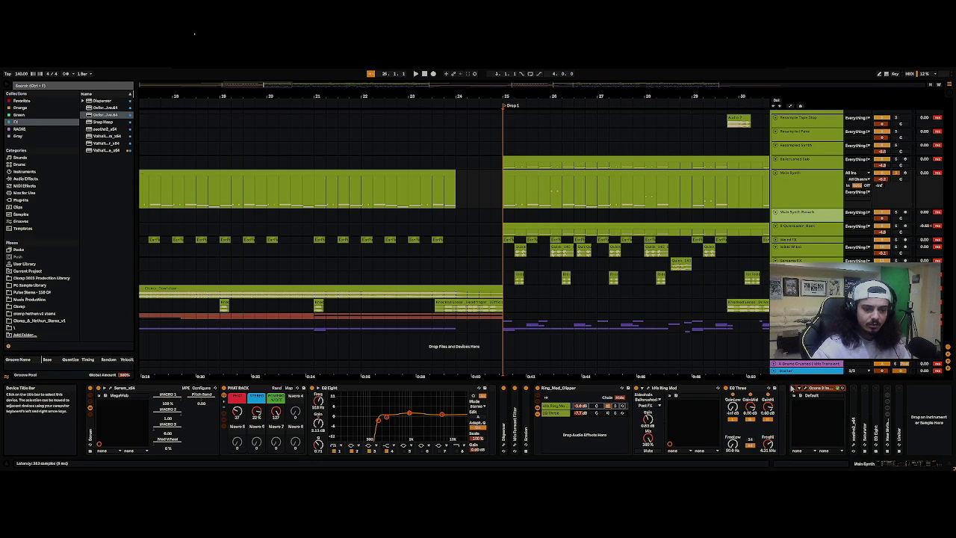
pyautogui.click(863, 393)
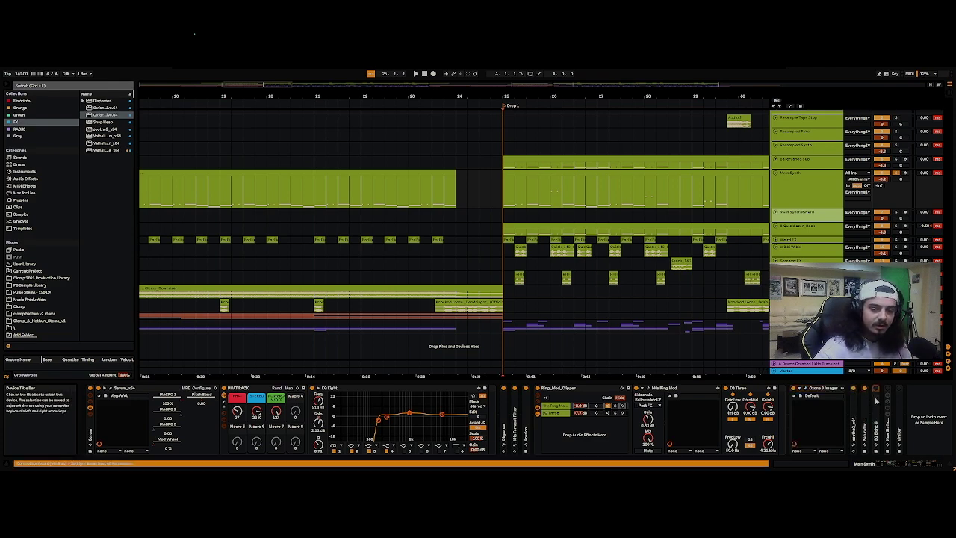
pyautogui.doubleClick(876, 400)
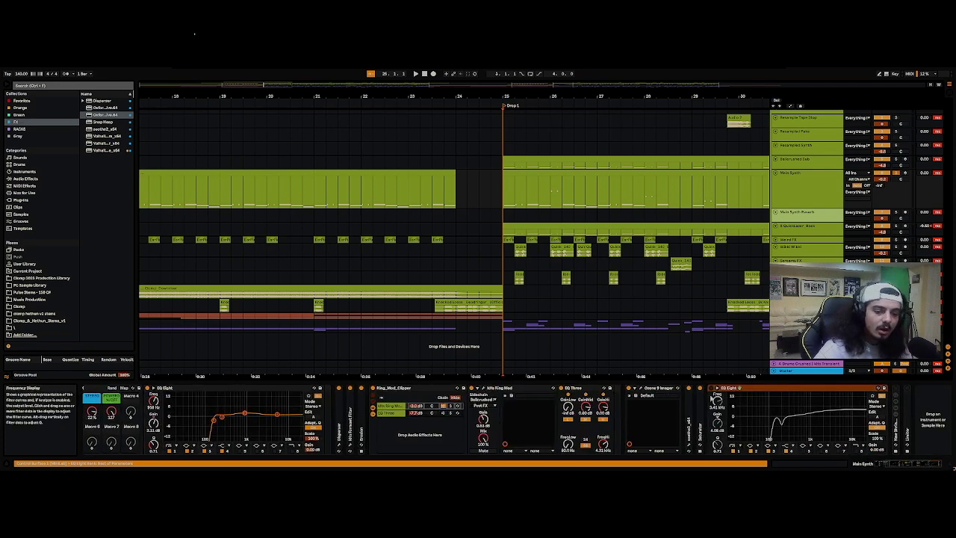
pyautogui.doubleClick(896, 413)
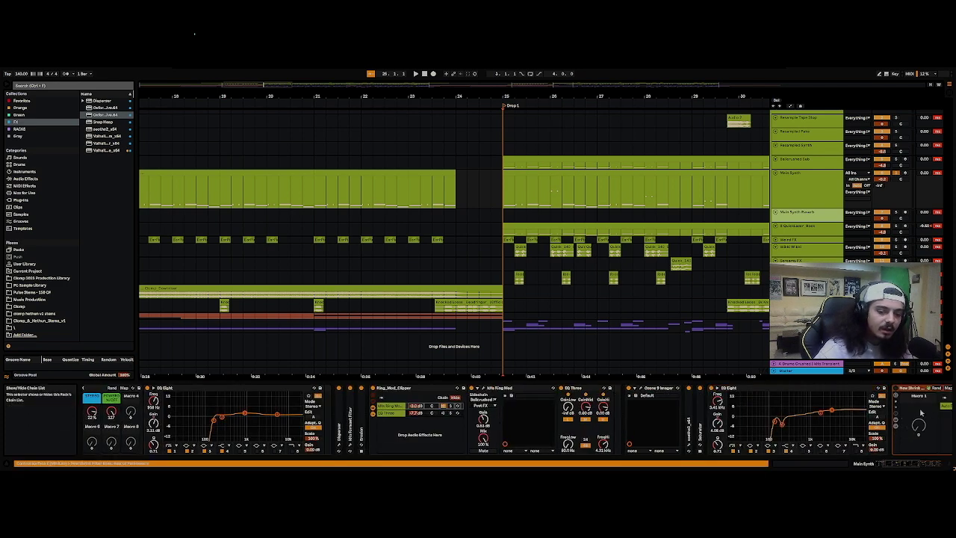
pyautogui.moveTo(915, 464); pyautogui.dragTo(939, 464)
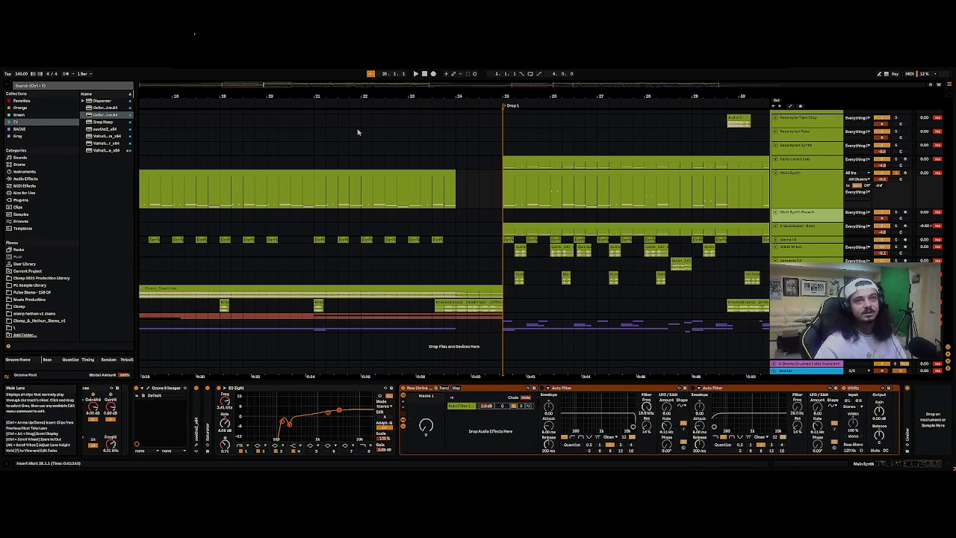
pyautogui.press('space')
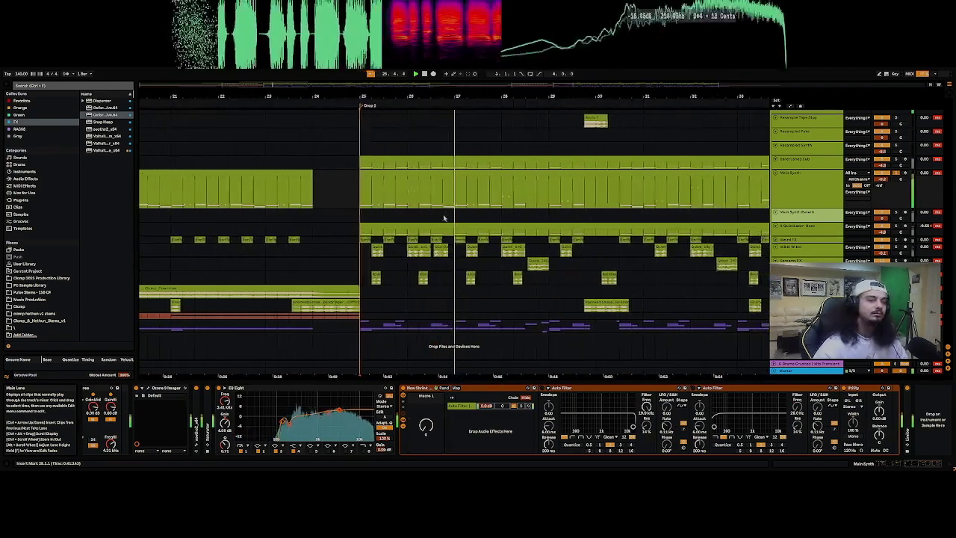
# Examine the ValhallaRoom settings on the Main Synth Reverb track, close the plug-in window, and audition the reverb
pyautogui.click(795, 195)
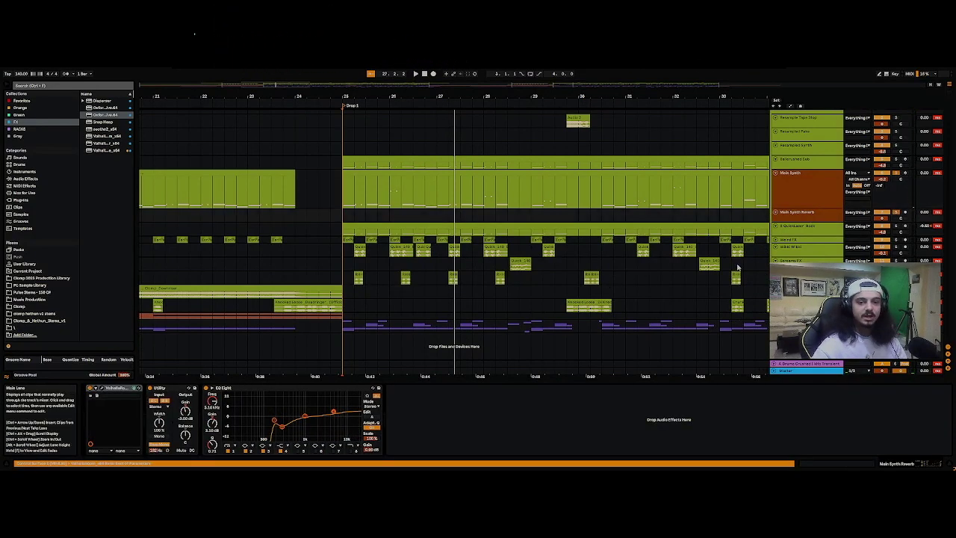
pyautogui.click(102, 389)
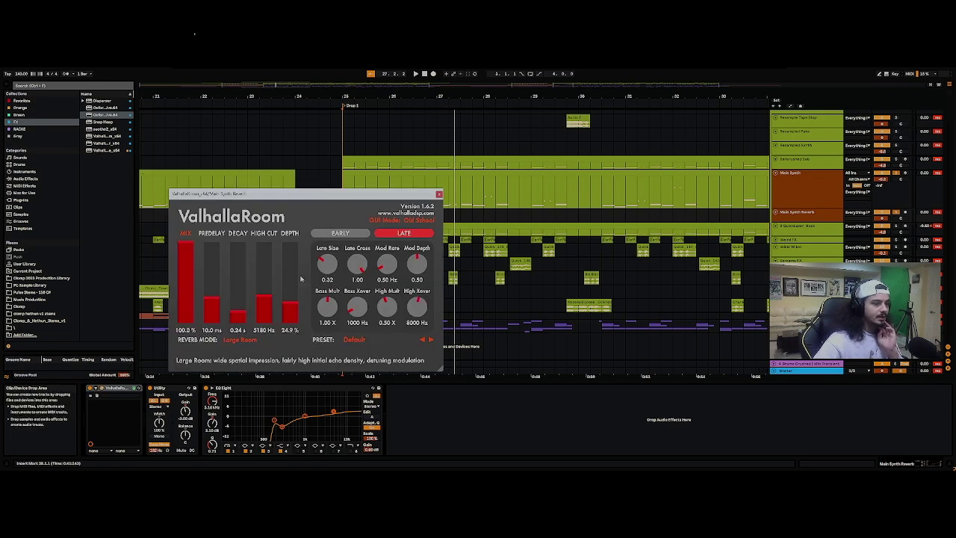
pyautogui.moveTo(437, 197); pyautogui.dragTo(347, 143)
pyautogui.click(348, 141)
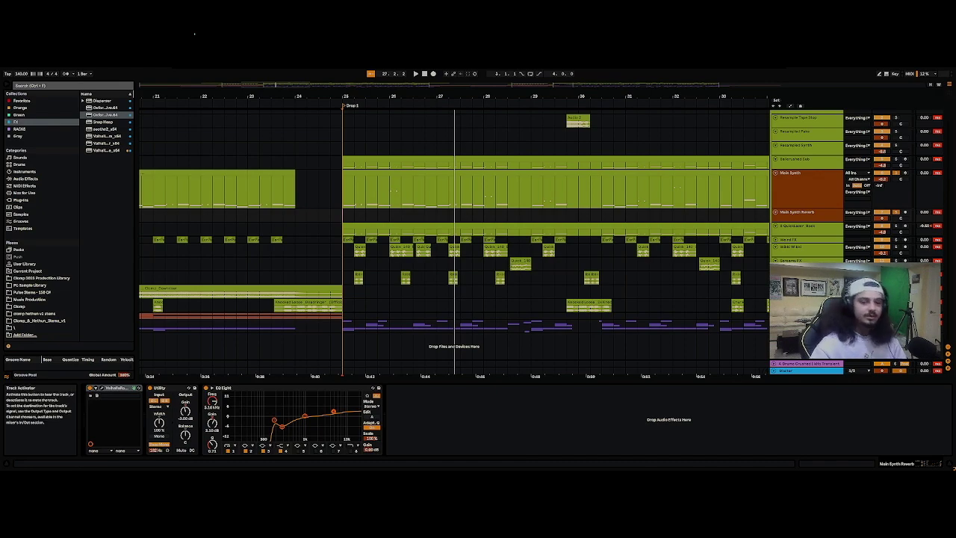
pyautogui.press('space')
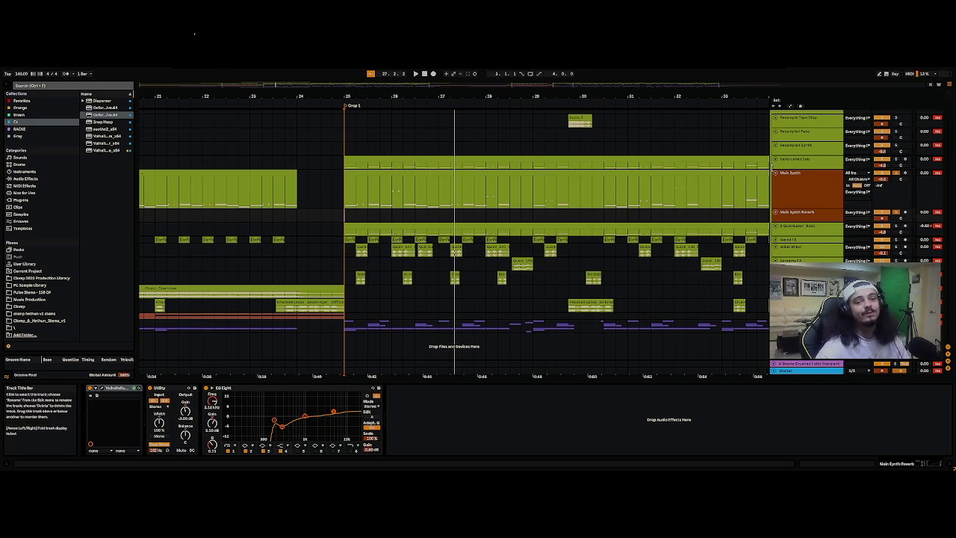
# Show the device chain of the sub track above the Main Synth, enlarge its lane, and play it in Drop 1
pyautogui.click(804, 162)
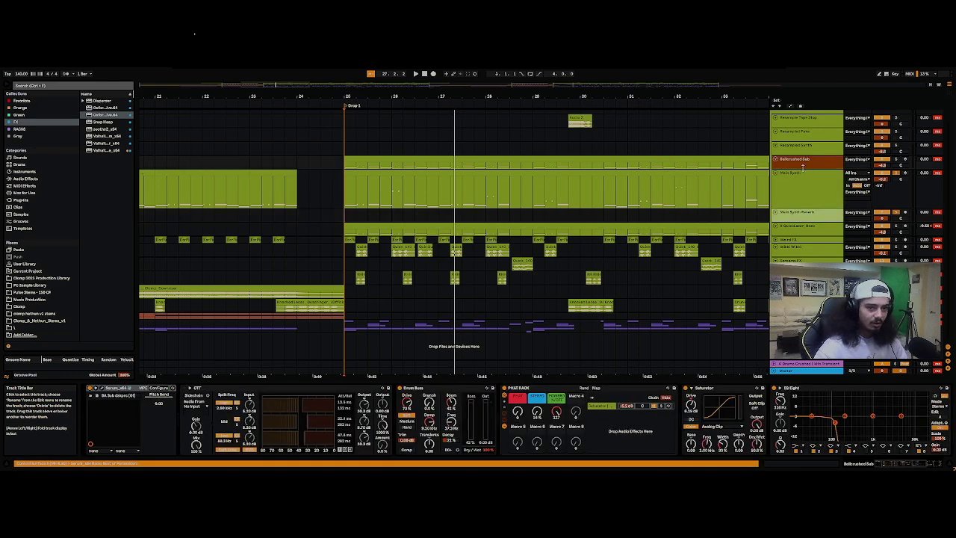
pyautogui.moveTo(803, 168); pyautogui.dragTo(804, 185)
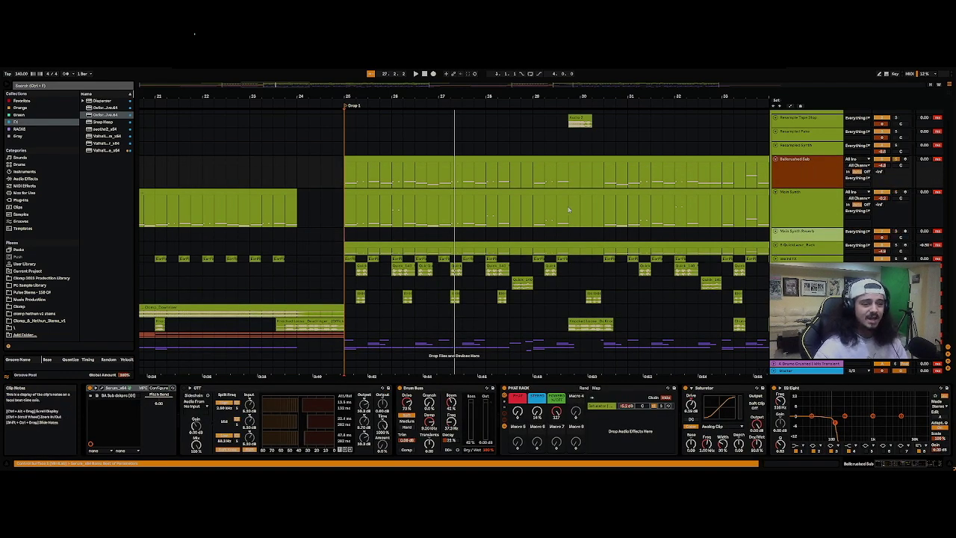
pyautogui.scroll(-3, 421, 226)
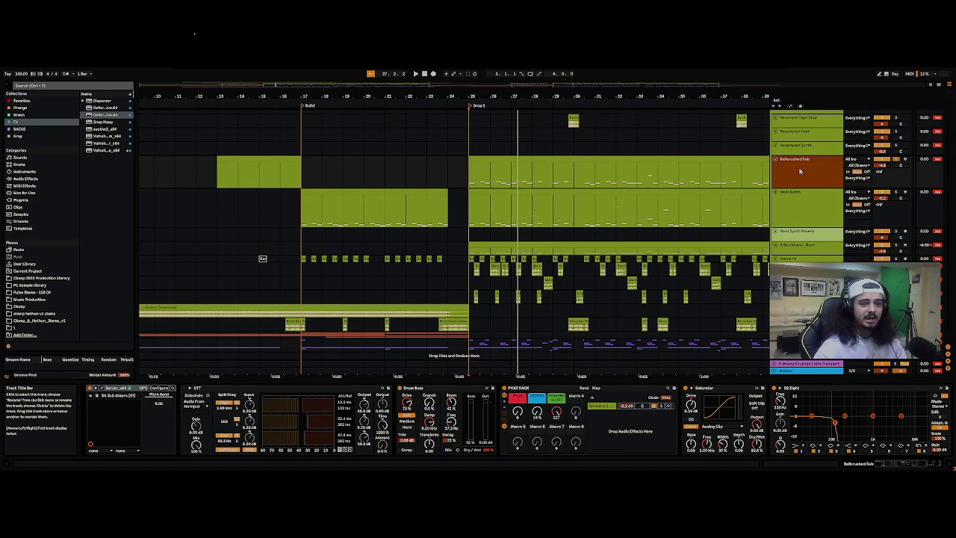
pyautogui.press('space')
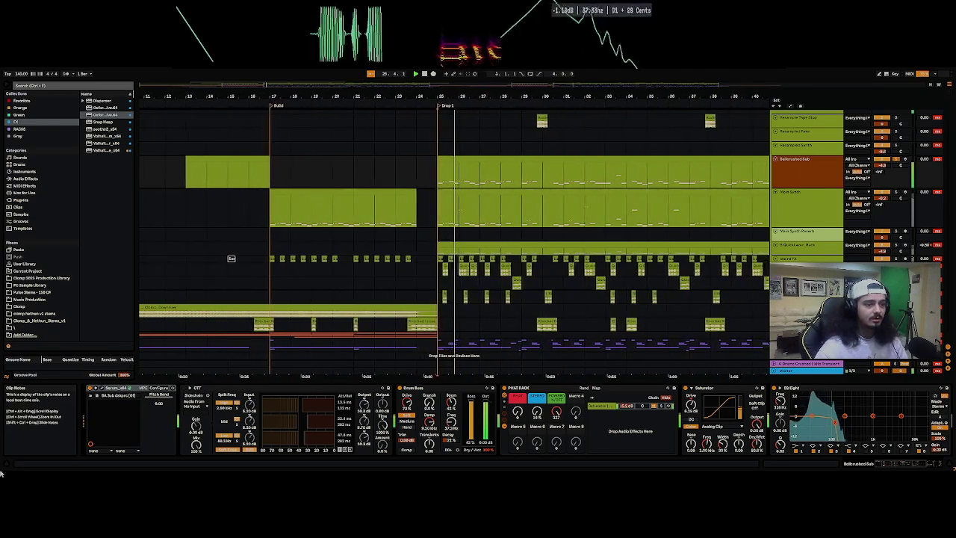
# Examine the oscillator, effects and matrix pages of the Ballcrushed Sub's Serum, close the plug-in, and show the remaining devices in its chain
pyautogui.click(102, 389)
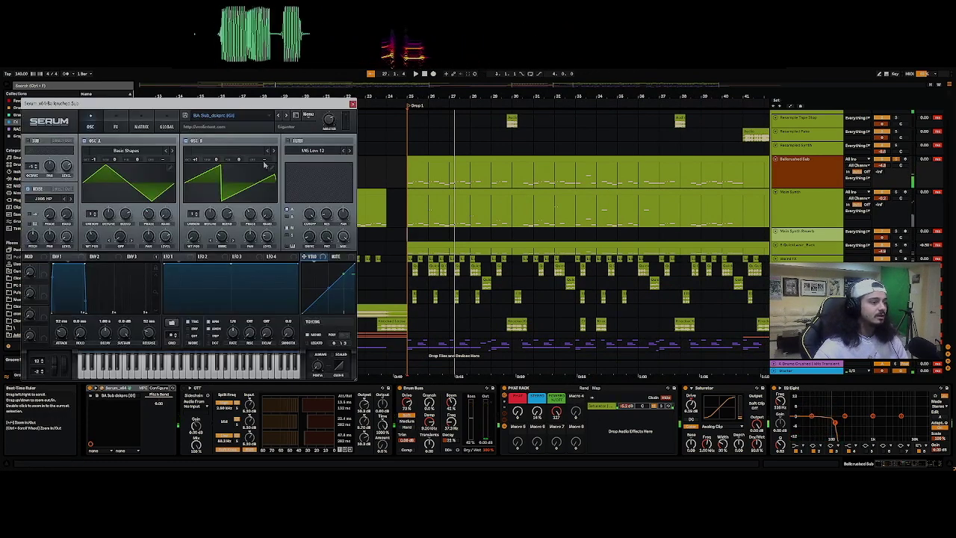
pyautogui.click(106, 126)
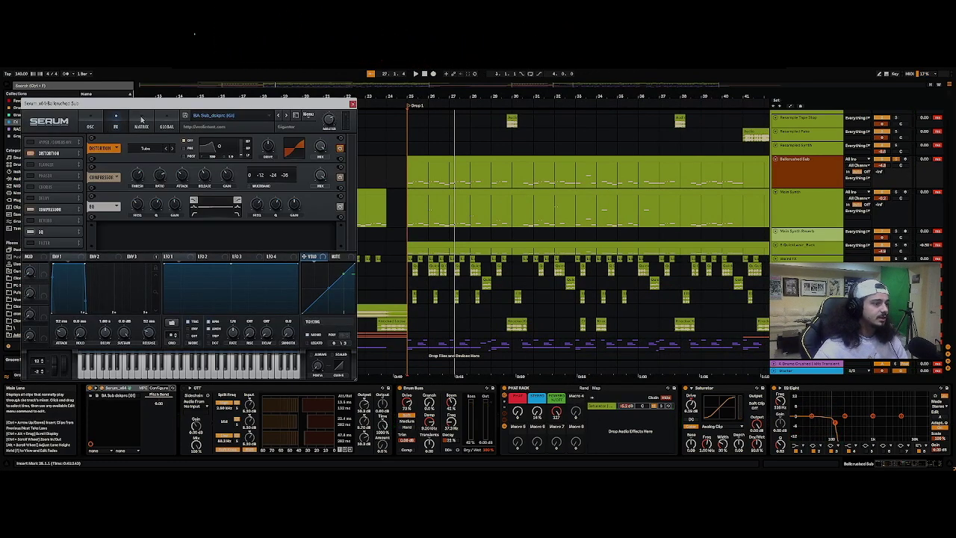
pyautogui.click(141, 121)
pyautogui.click(95, 124)
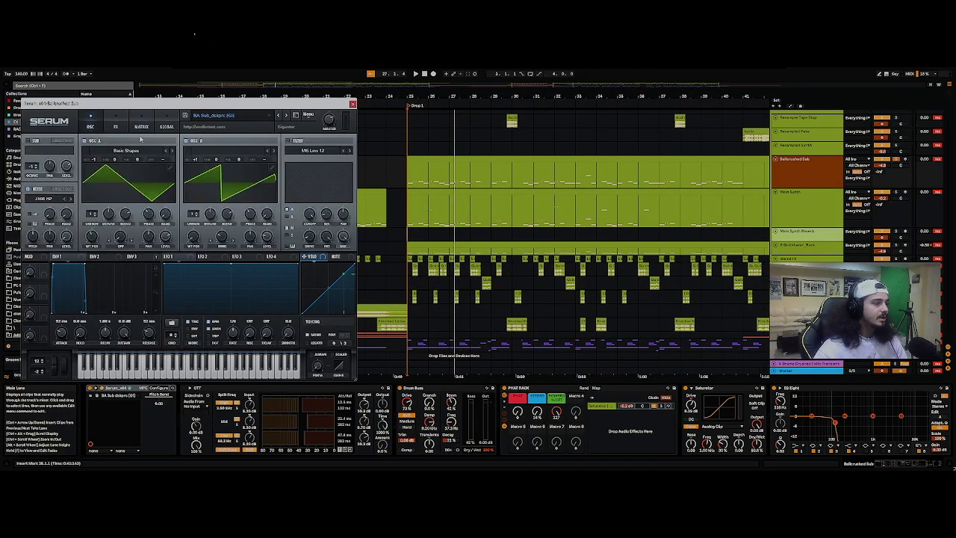
pyautogui.click(144, 258)
pyautogui.click(353, 103)
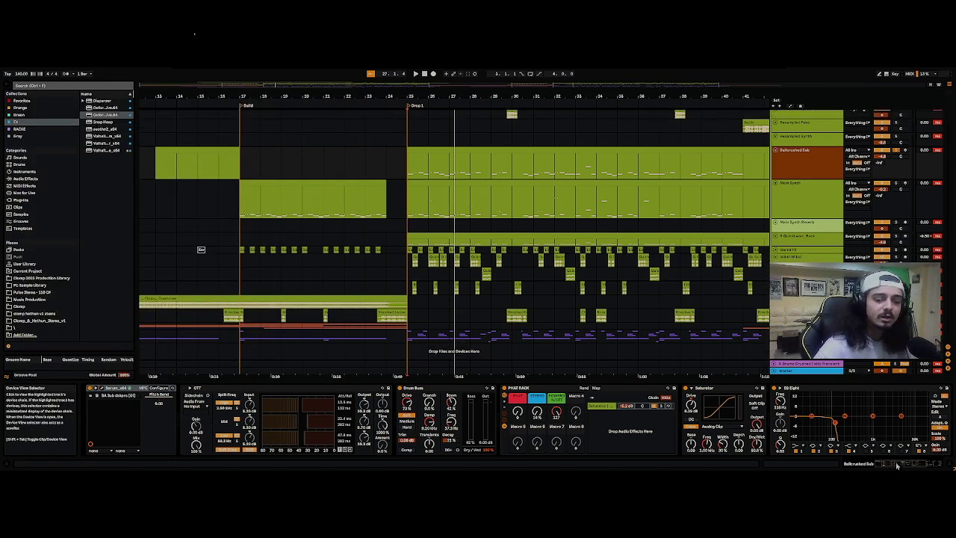
pyautogui.click(931, 465)
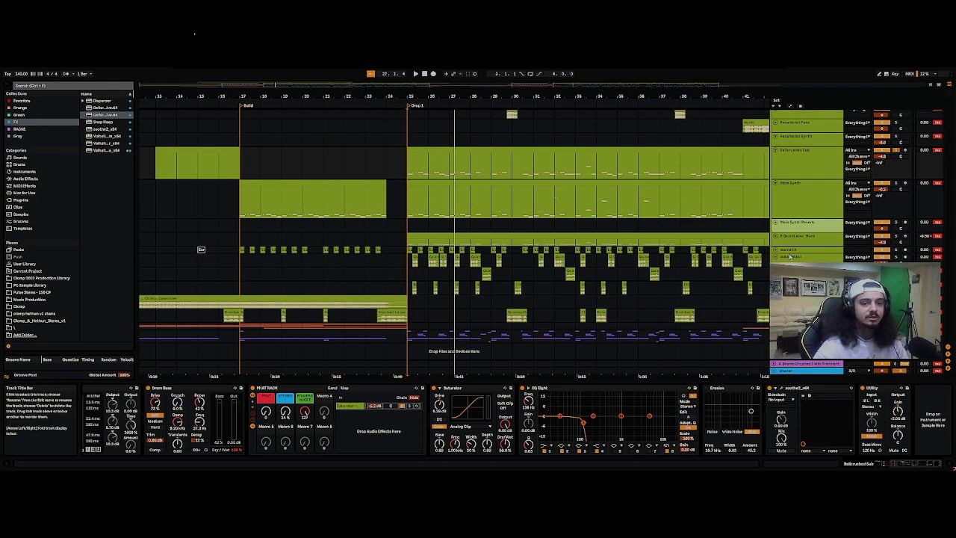
# Show the Weird FX track's device chain, enlarge its lane, and view its clips around the start of Drop 1
pyautogui.click(413, 249)
pyautogui.scroll(3, 511, 249)
pyautogui.hscroll(-2, 511, 242)
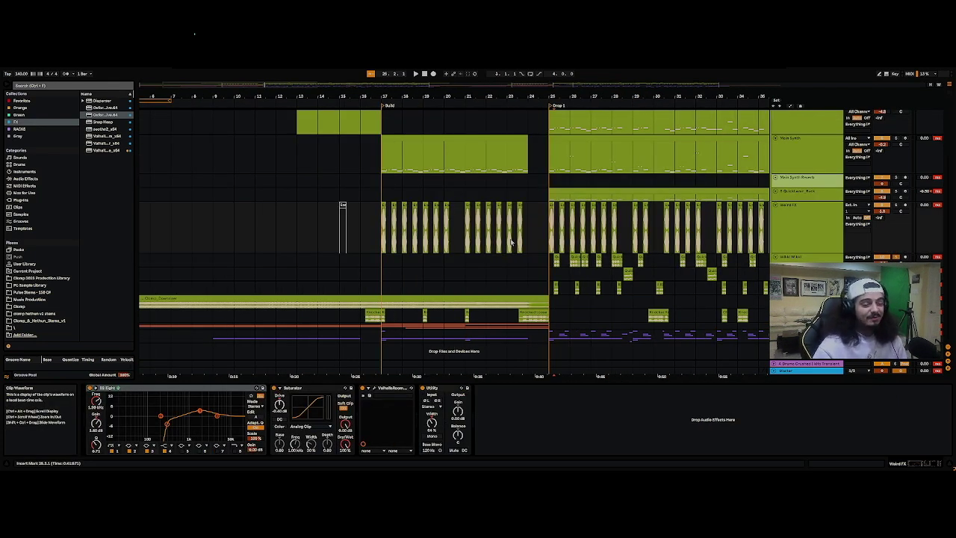
pyautogui.scroll(3, 635, 265)
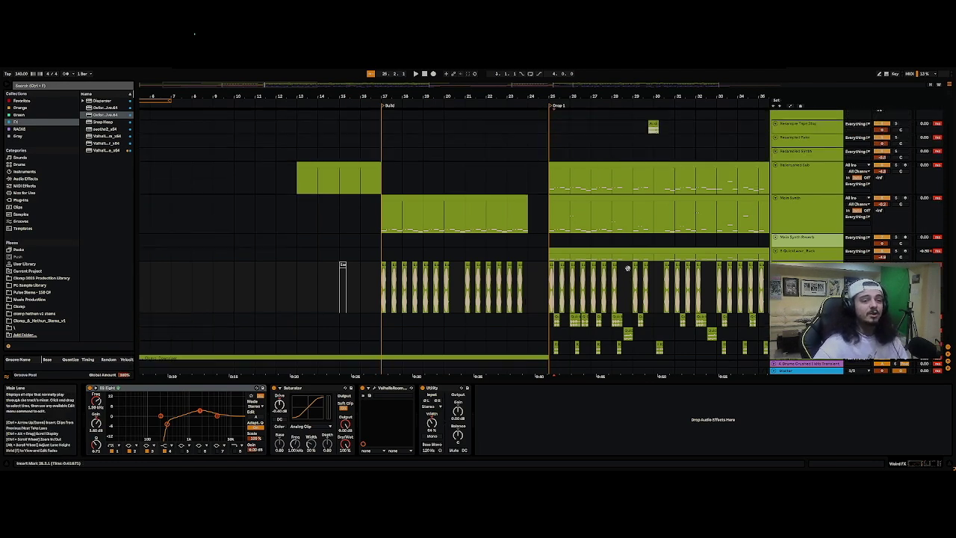
pyautogui.scroll(-3, 619, 255)
pyautogui.scroll(5, 558, 272)
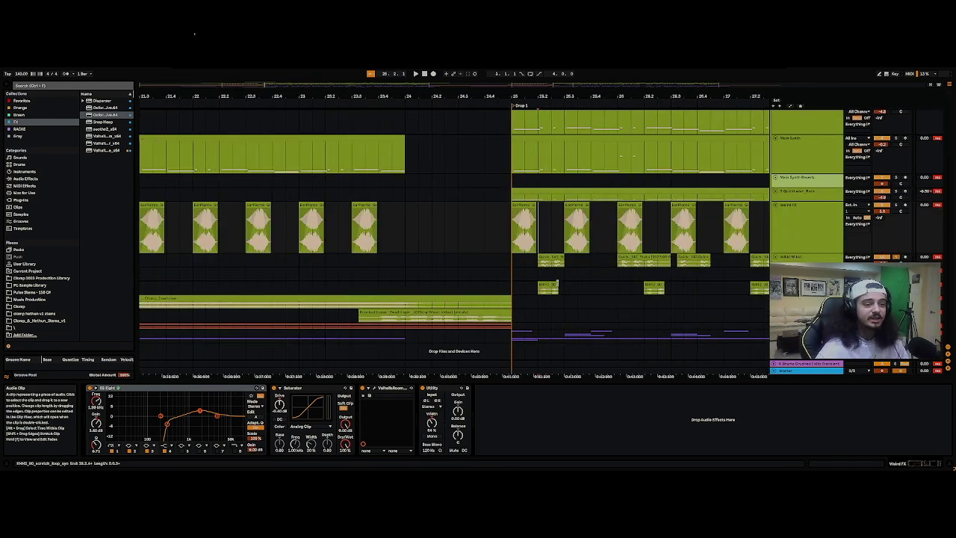
# Show the Wiki Wiki track's device chain and audition its clips in Drop 1, alone and within the full mix
pyautogui.press('space')
pyautogui.click(482, 260)
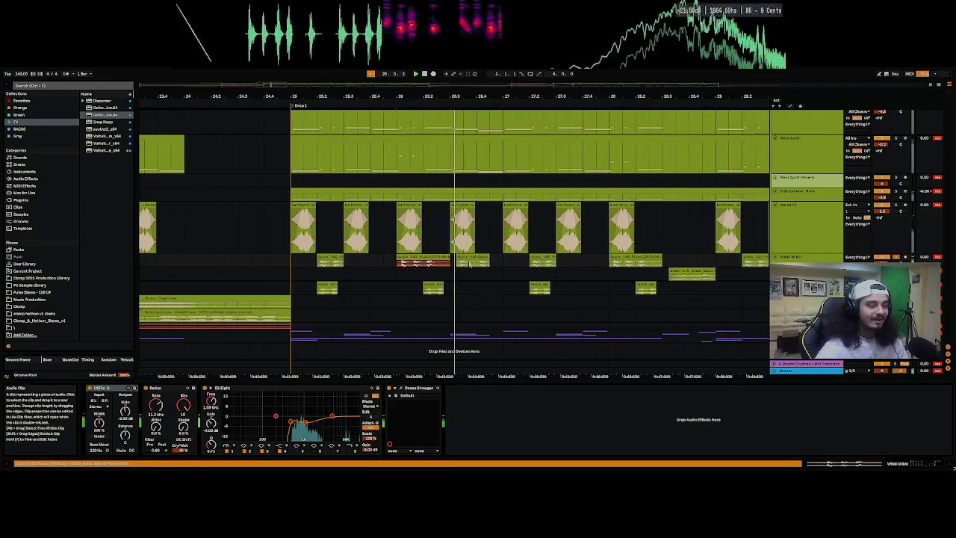
pyautogui.press('space')
pyautogui.scroll(-5, 379, 271)
pyautogui.scroll(5, 345, 270)
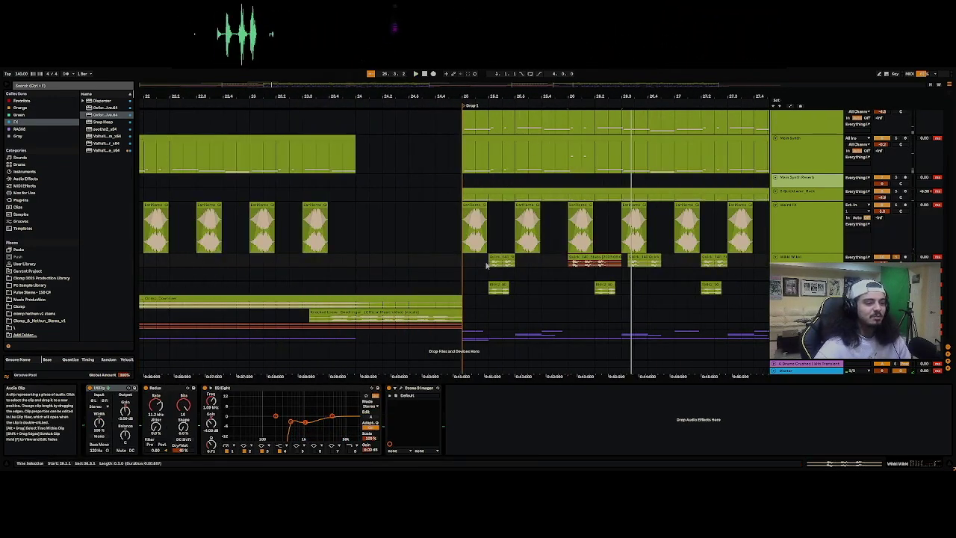
pyautogui.click(496, 267)
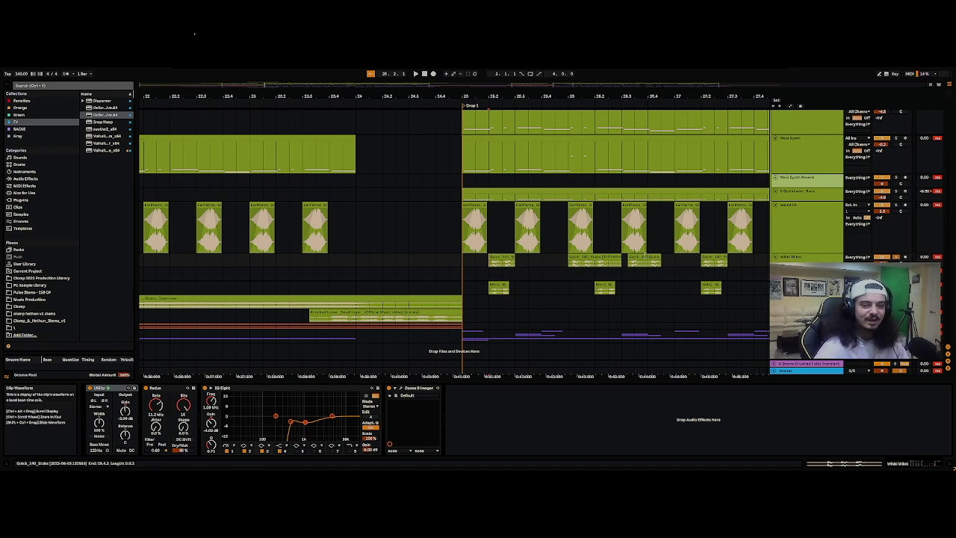
pyautogui.press('space')
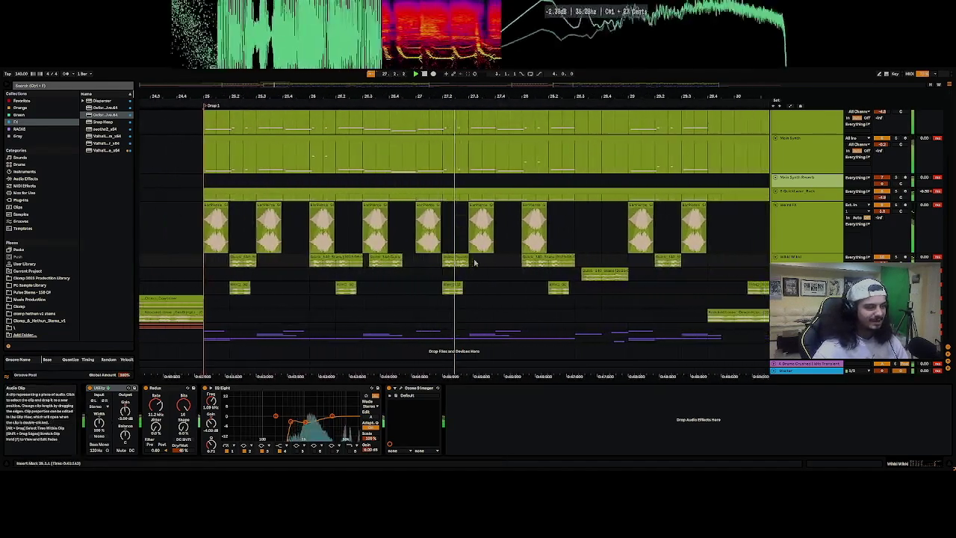
# Show the device chain of the Screamy FX track and view the surrounding clips from the Build through Drop 1
pyautogui.click(416, 263)
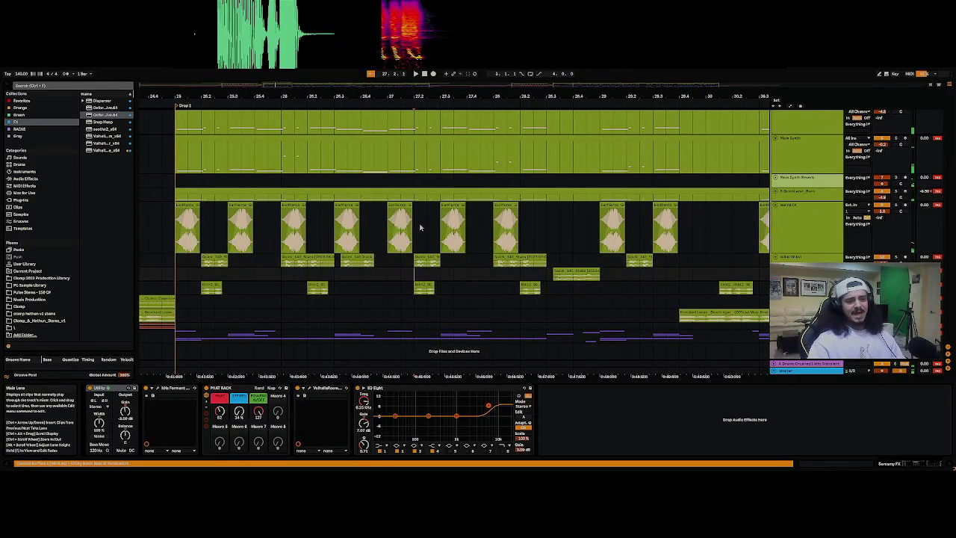
pyautogui.scroll(2, 440, 243)
pyautogui.scroll(-2, 614, 262)
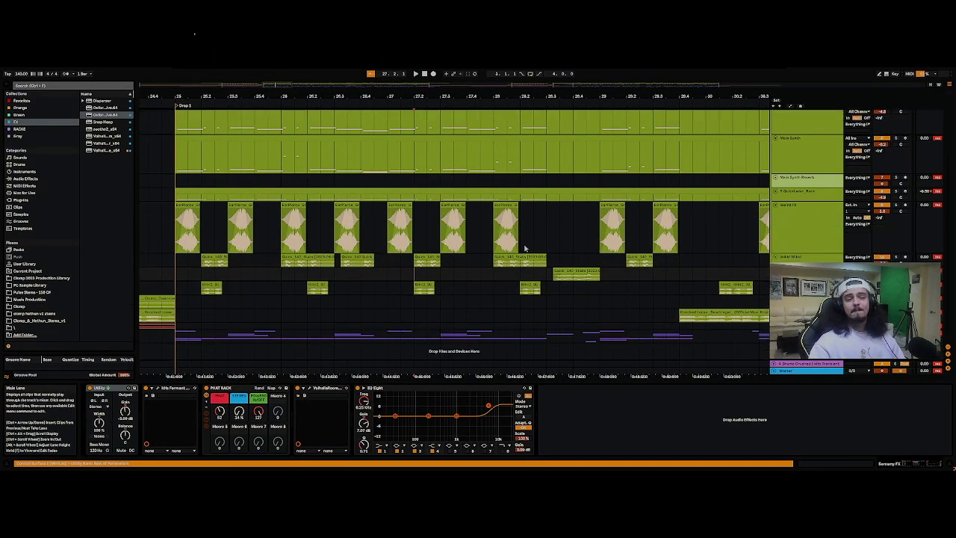
pyautogui.scroll(4, 432, 261)
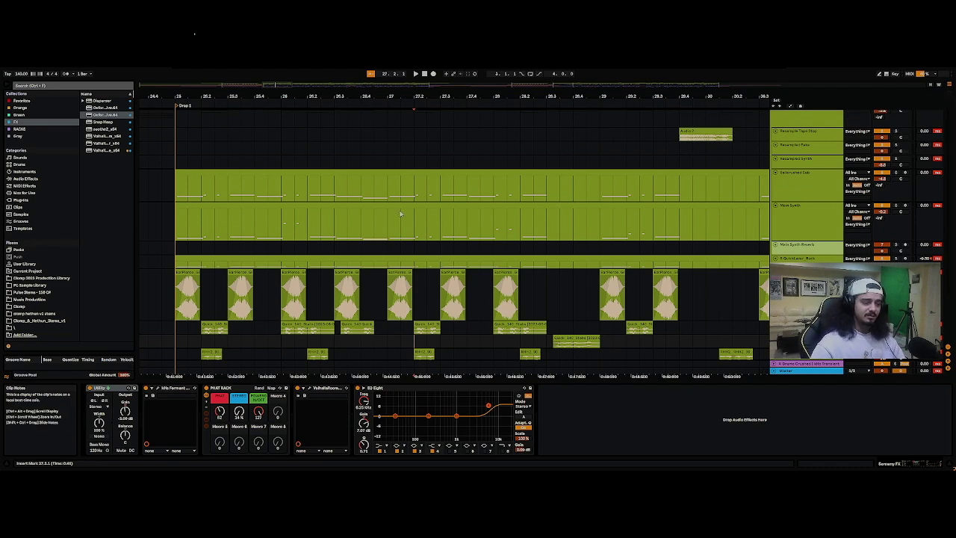
pyautogui.scroll(-4, 409, 244)
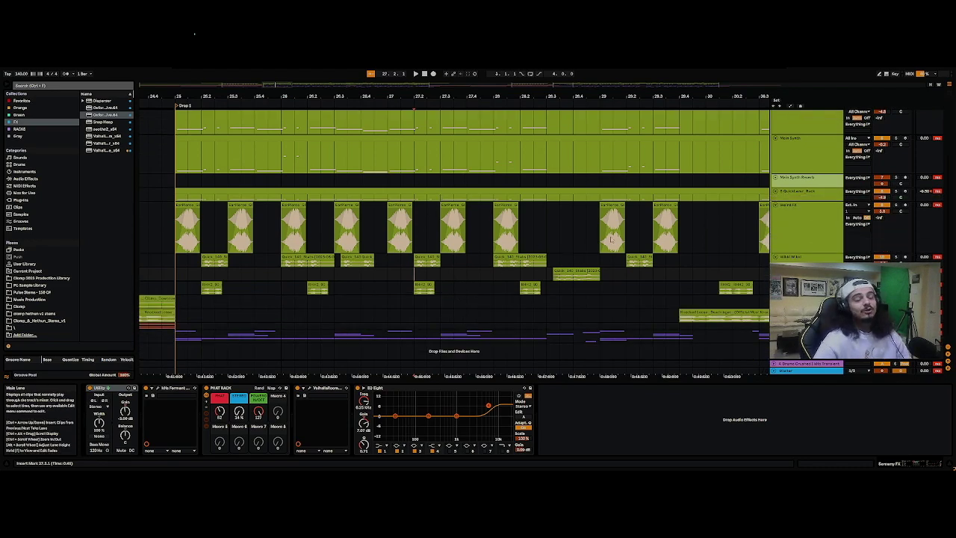
pyautogui.keyDown('ctrl'); pyautogui.scroll(-5, 501, 251); pyautogui.keyUp('ctrl')
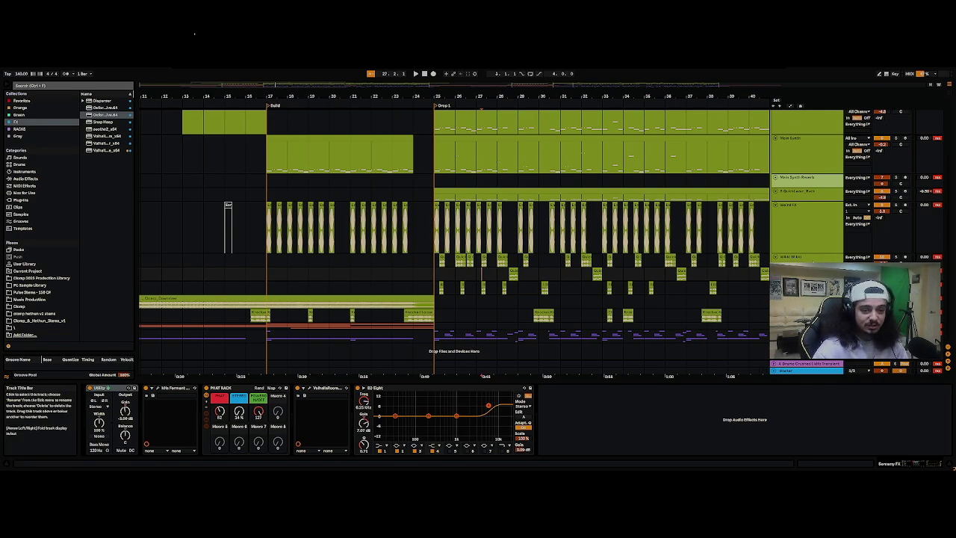
# Check the Scratch FX track's device chain, return to Screamy FX, and play Drop 1 up to its first Screamy FX clip
pyautogui.click(806, 288)
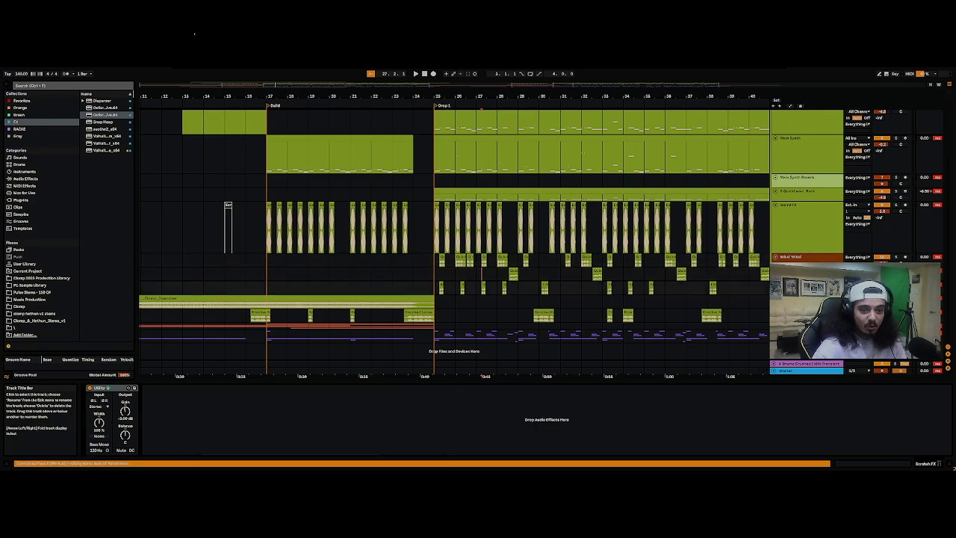
pyautogui.click(431, 271)
pyautogui.press('space')
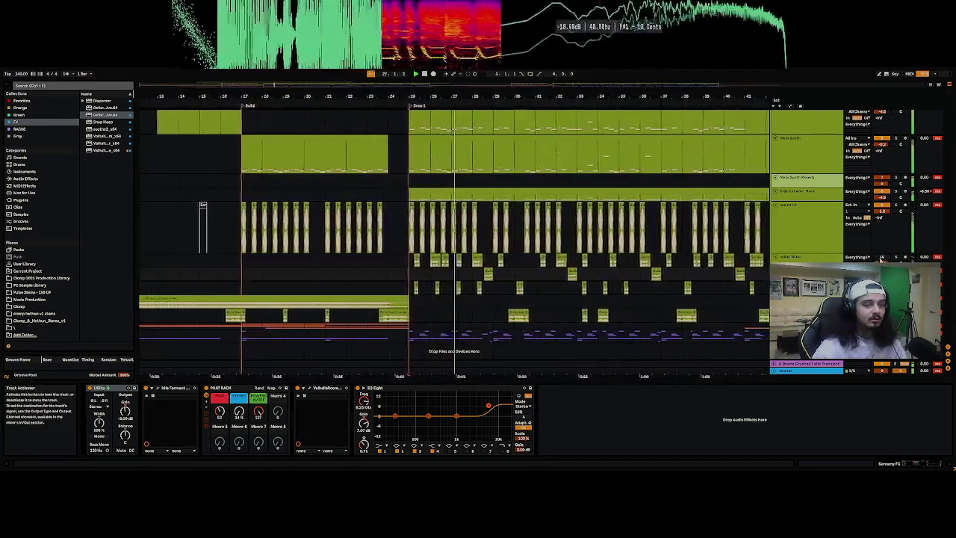
pyautogui.press('space')
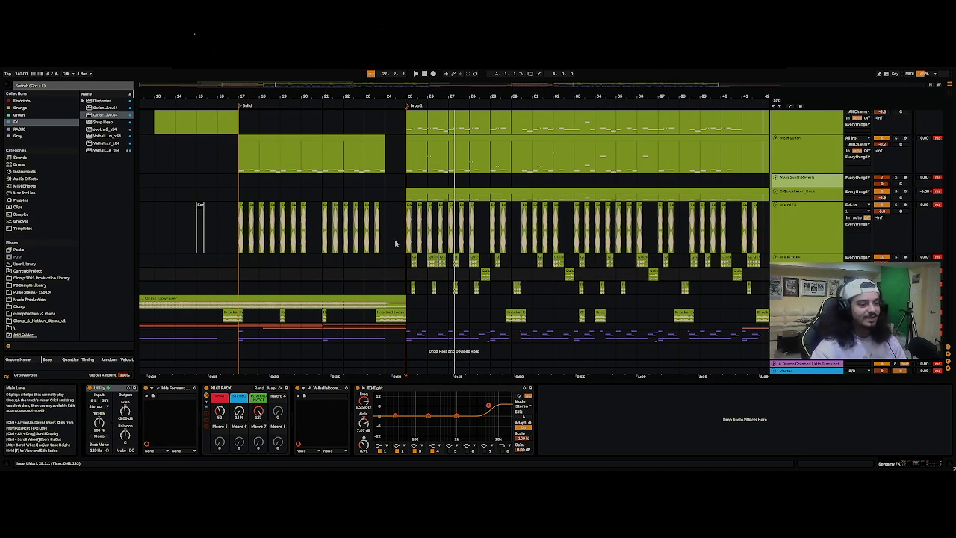
pyautogui.press('space')
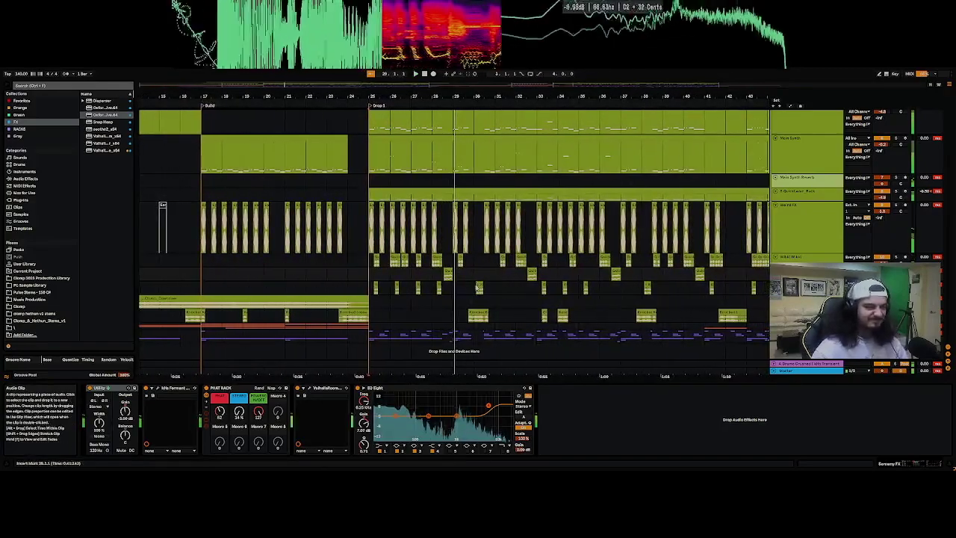
pyautogui.press('space')
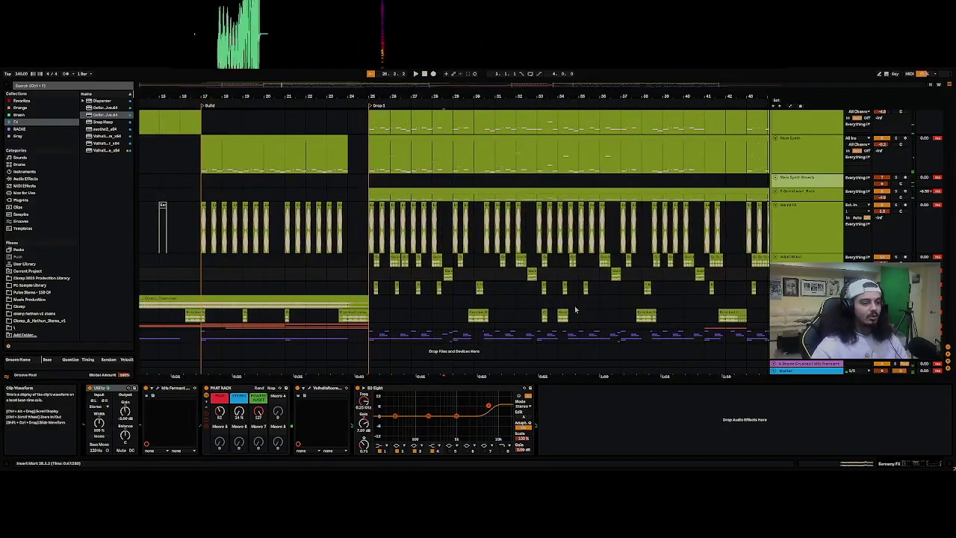
# Enlarge the Screamy FX lane and open its first Drop 1 clip to examine the sample and its clip settings
pyautogui.moveTo(774, 281); pyautogui.dragTo(763, 351)
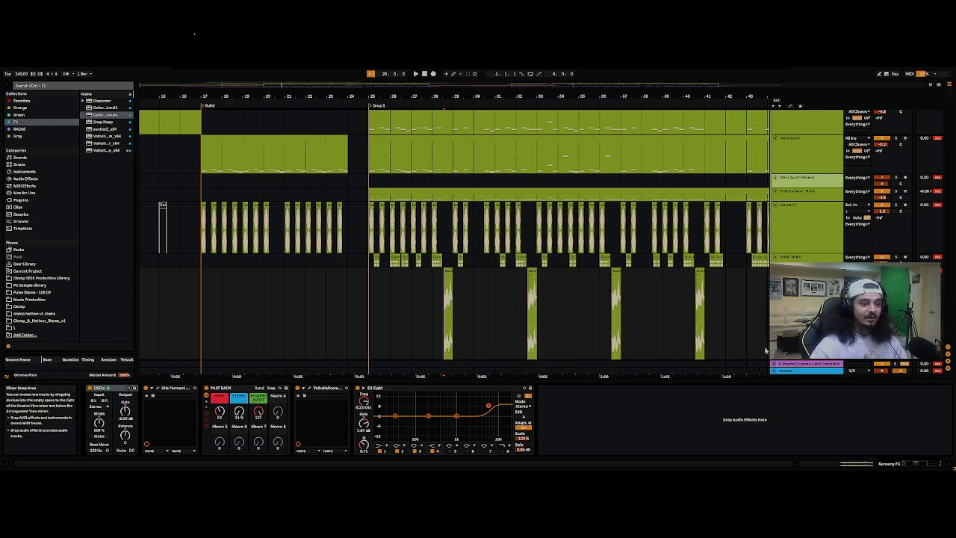
pyautogui.scroll(8, 422, 311)
pyautogui.scroll(-5, 599, 314)
pyautogui.scroll(5, 631, 319)
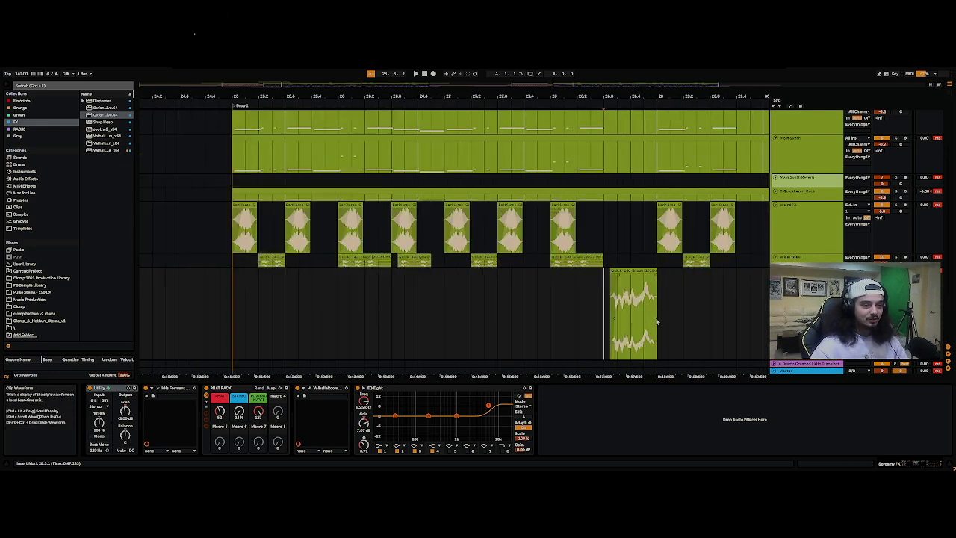
pyautogui.doubleClick(631, 319)
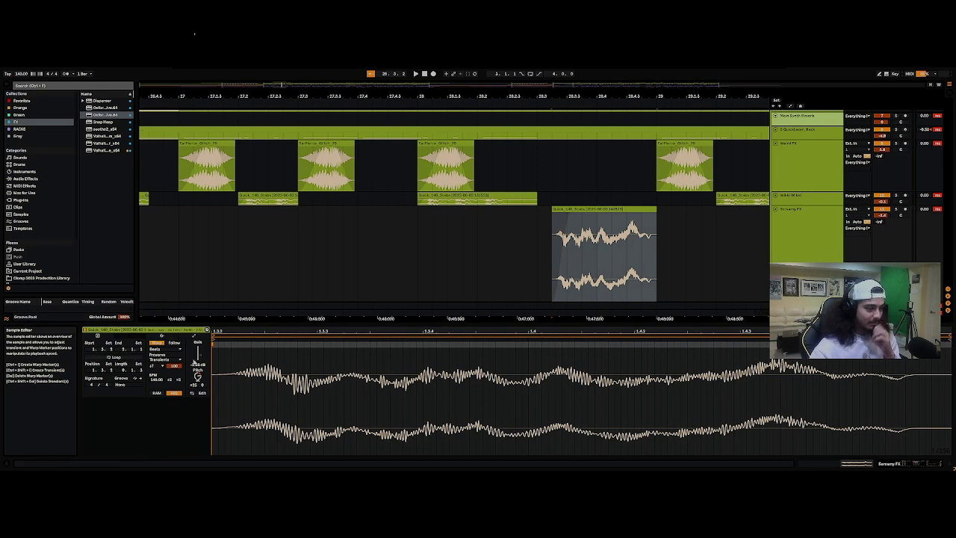
pyautogui.click(559, 258)
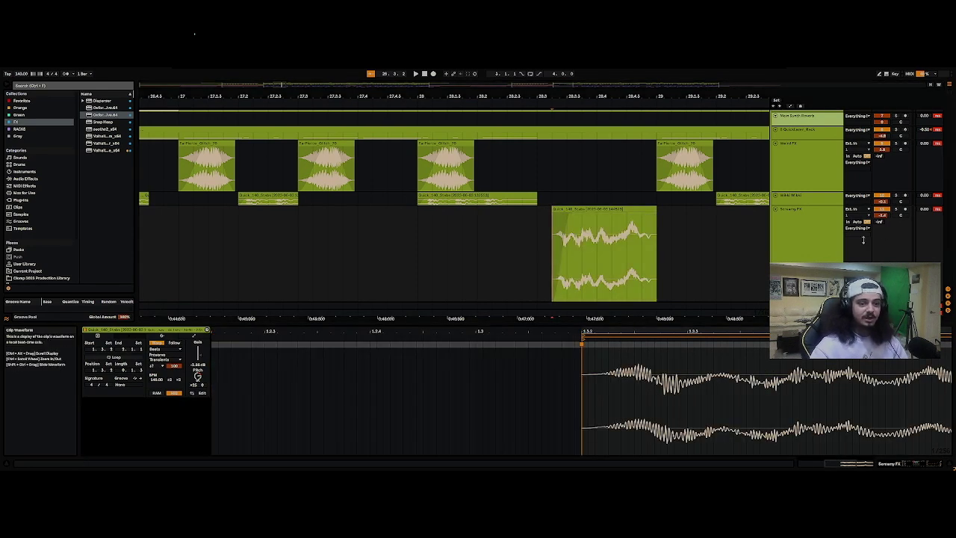
pyautogui.doubleClick(814, 233)
pyautogui.doubleClick(640, 237)
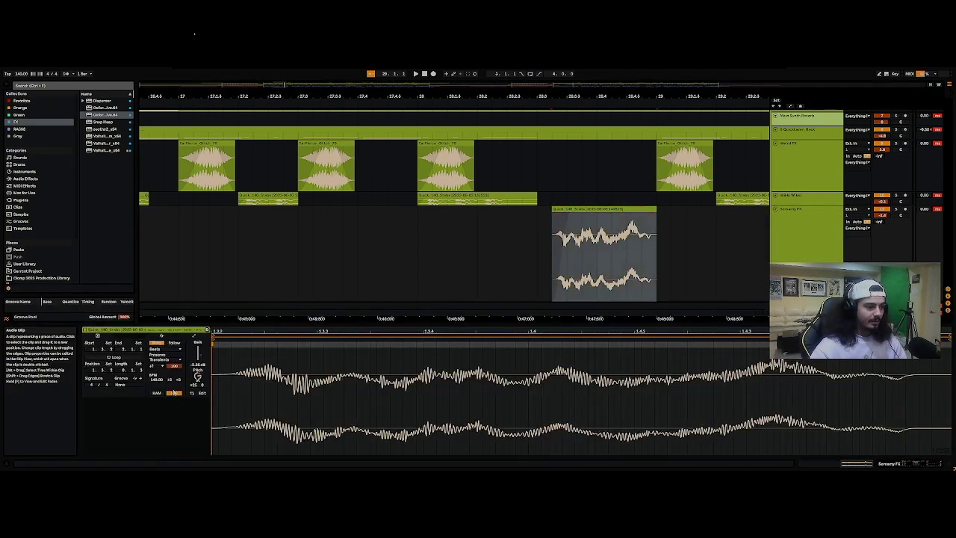
# Audition the first Screamy FX clip in Drop 1 and return to the track's device chain
pyautogui.press('space')
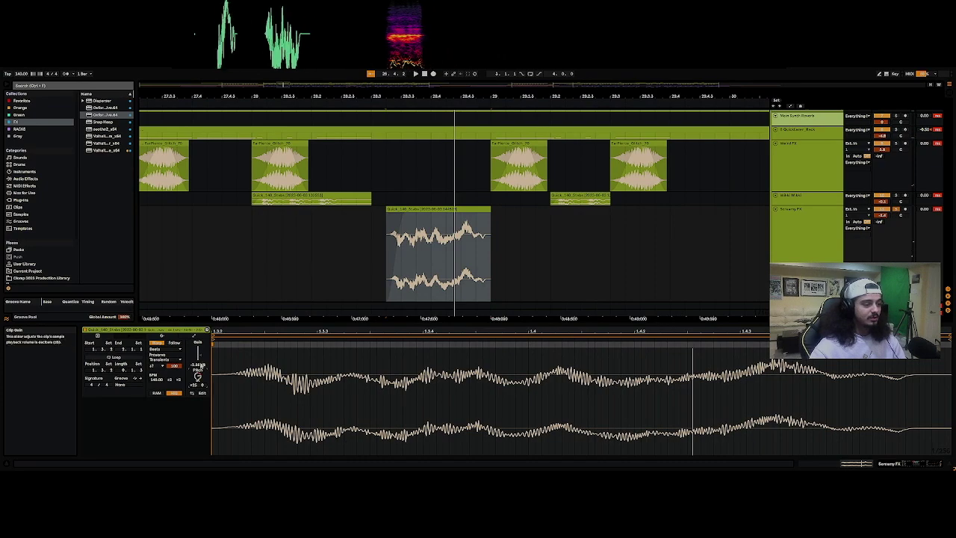
pyautogui.click(388, 245)
pyautogui.click(427, 245)
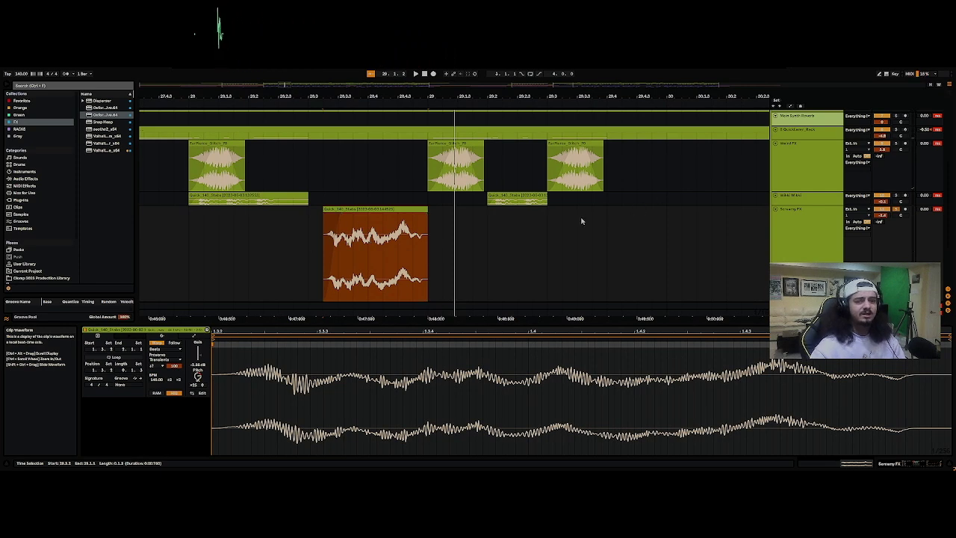
pyautogui.click(793, 257)
pyautogui.click(515, 341)
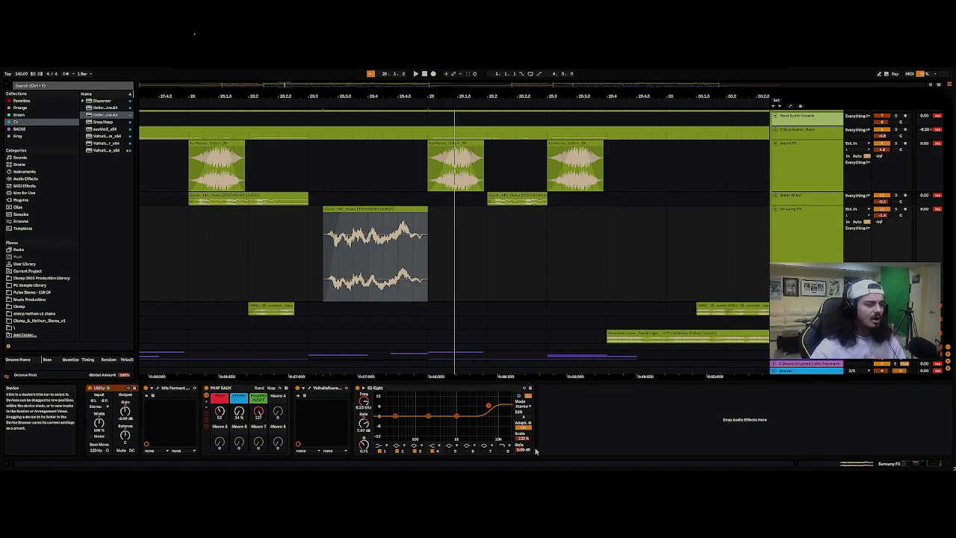
# Survey the Screamy FX clips across both drops and set the playback start at the first one in Drop 1
pyautogui.scroll(-5, 396, 288)
pyautogui.scroll(-6, 391, 284)
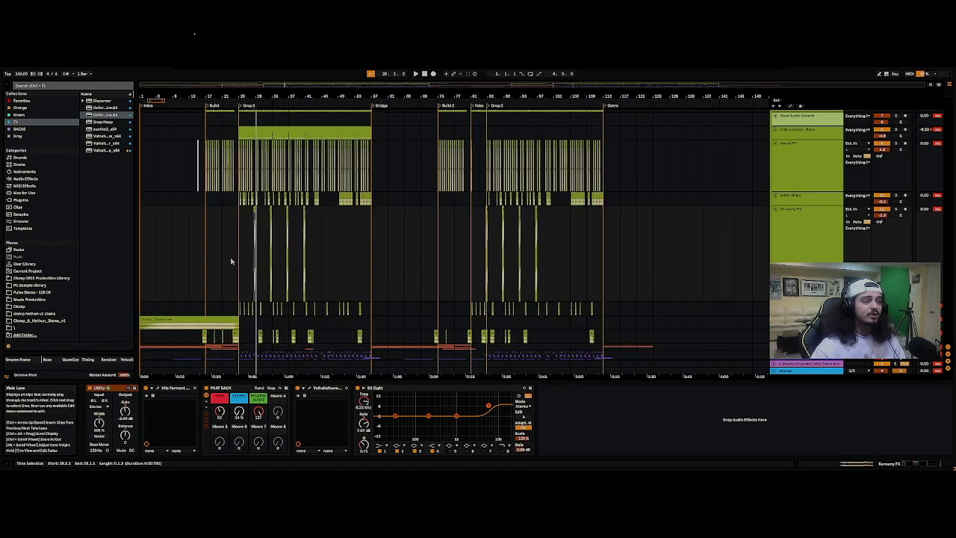
pyautogui.scroll(4, 234, 261)
pyautogui.click(330, 255)
pyautogui.scroll(2, 380, 273)
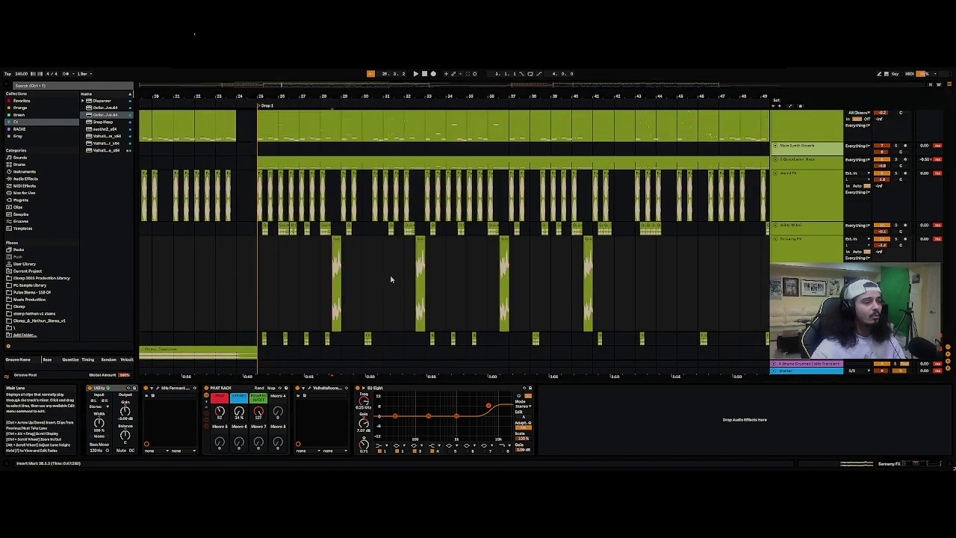
# Show the Resample Tape Stop track's device chain and view its clips above the sub in Drop 1
pyautogui.scroll(5, 297, 283)
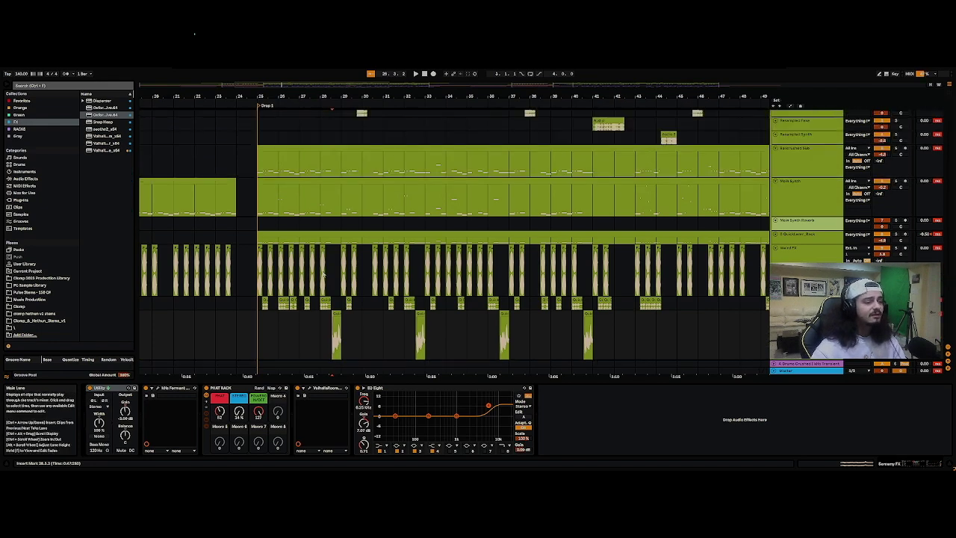
pyautogui.scroll(-2, 323, 275)
pyautogui.scroll(4, 329, 299)
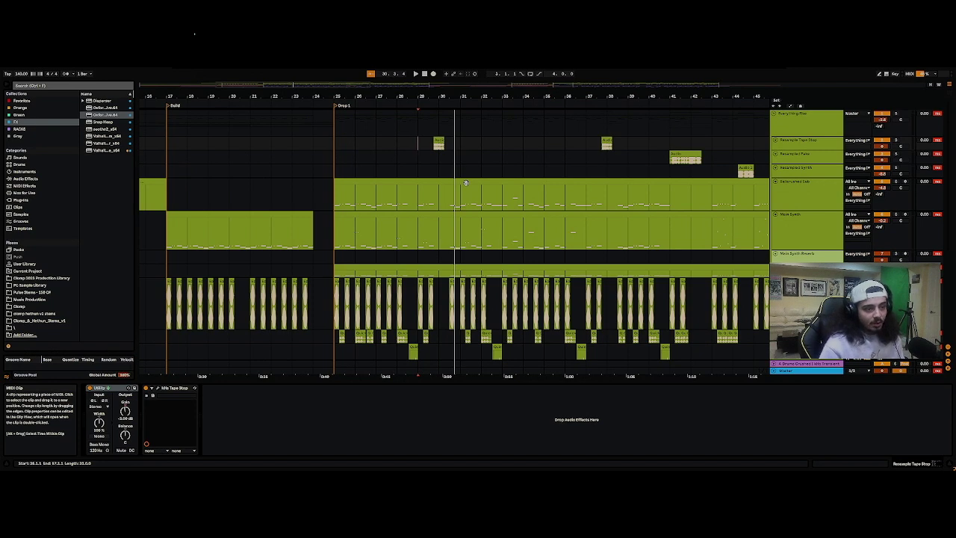
pyautogui.scroll(-3, 508, 178)
pyautogui.scroll(2, 607, 174)
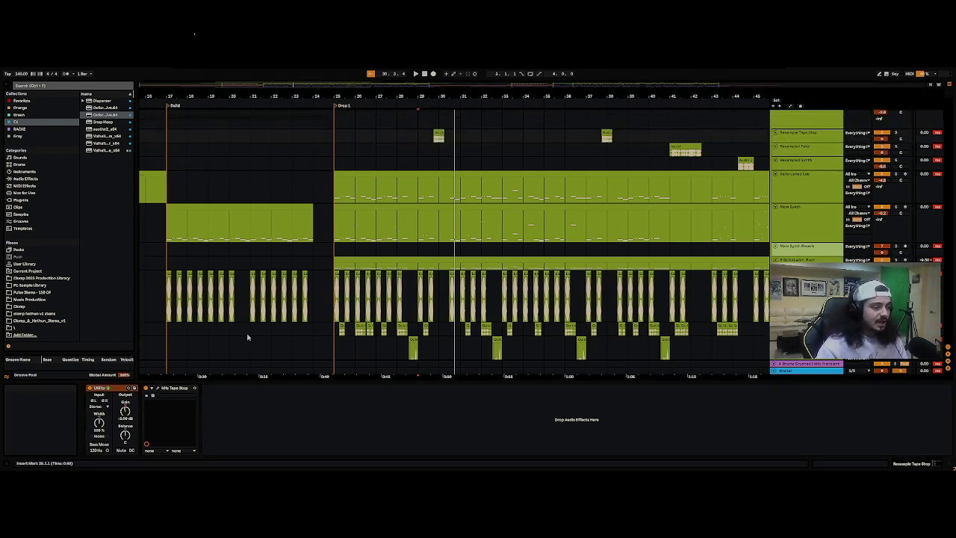
# Set the playback start at the vocal clip at 29.4 in Drop 1 and show the Vocals track's device chain
pyautogui.scroll(-6, 449, 188)
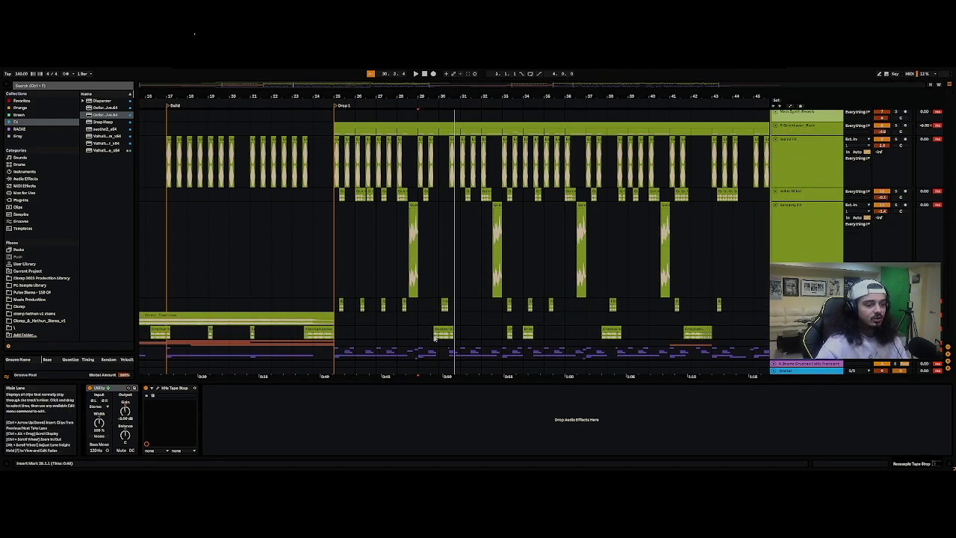
pyautogui.scroll(5, 435, 337)
pyautogui.click(435, 337)
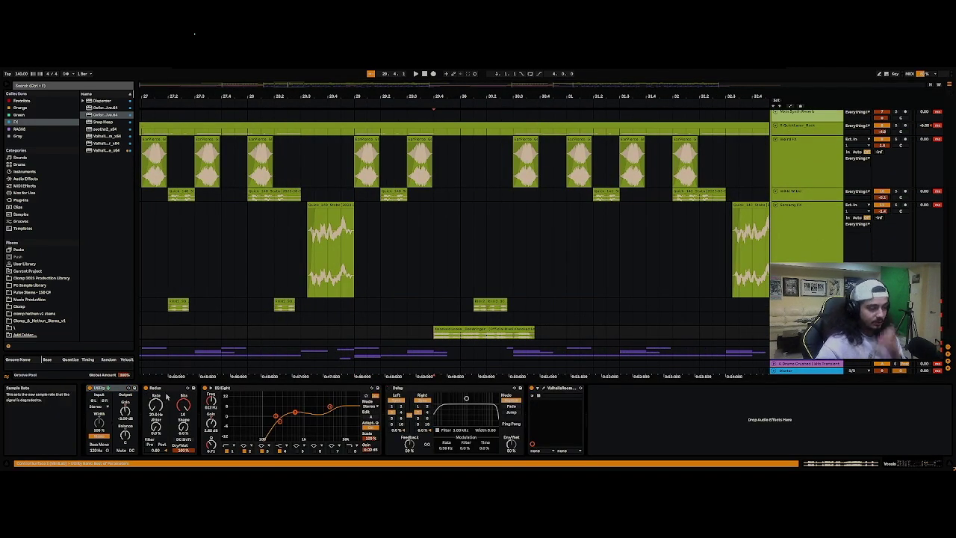
# Show the Resample Tape Stop track's device chain and enlarge its lane to view the clip at 29.4 in detail
pyautogui.scroll(6, 524, 266)
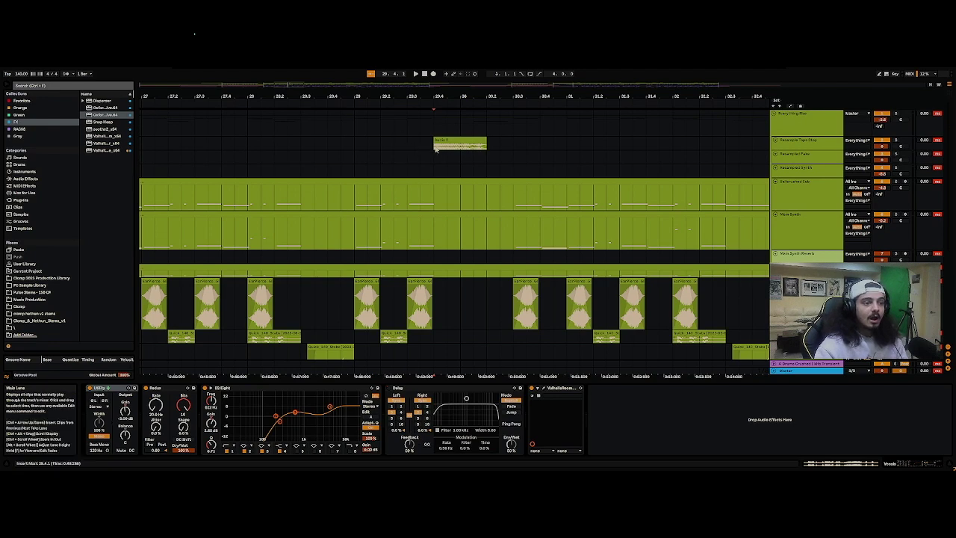
pyautogui.click(433, 144)
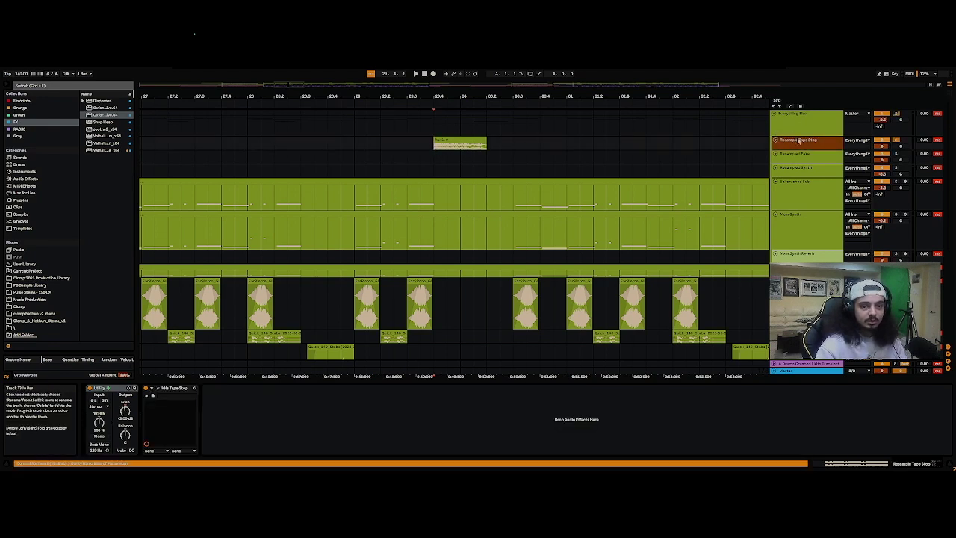
pyautogui.moveTo(796, 149); pyautogui.dragTo(796, 182)
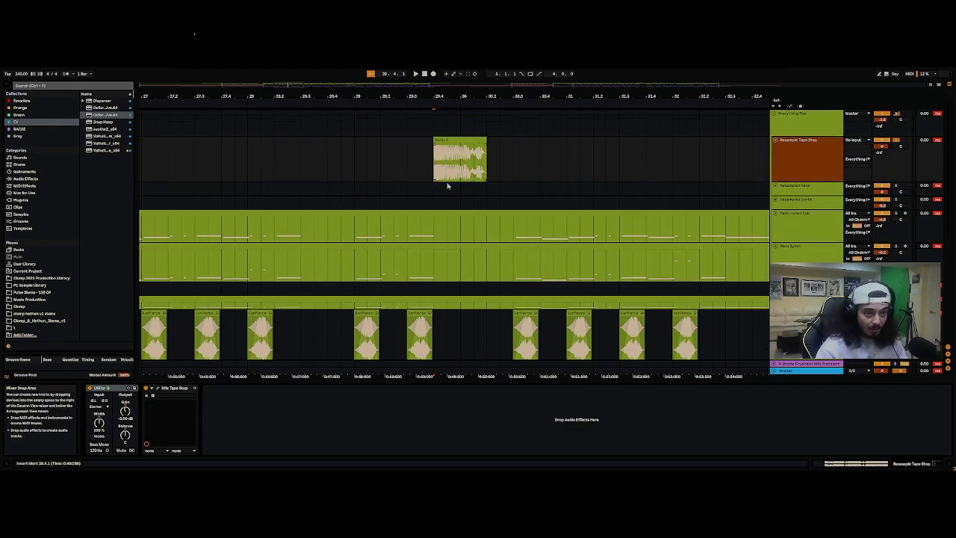
pyautogui.scroll(3, 443, 178)
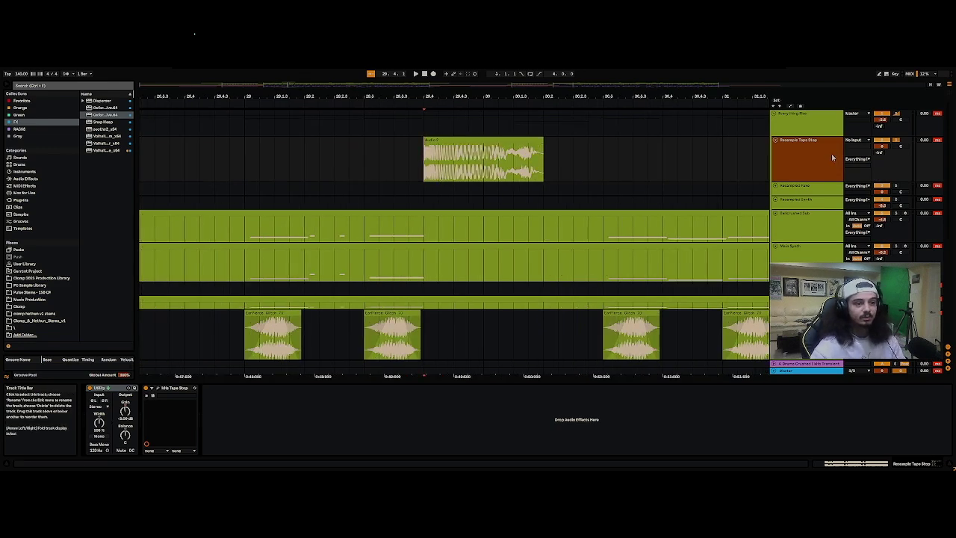
# Compare the first tape stop clip in Drop 1 with the vocal, synth and FX clips below it and audition it
pyautogui.scroll(-2, 640, 241)
pyautogui.scroll(-5, 514, 239)
pyautogui.scroll(-6, 521, 268)
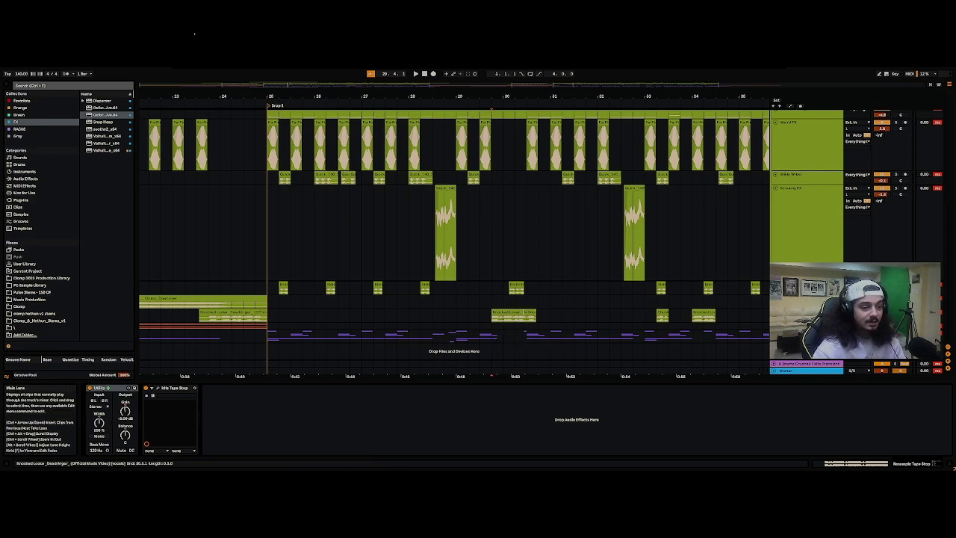
pyautogui.scroll(8, 500, 310)
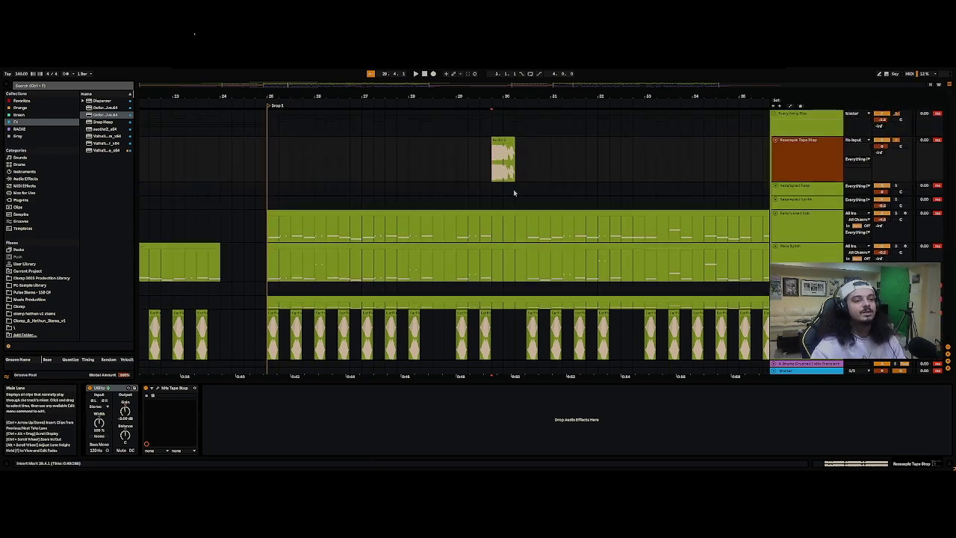
pyautogui.scroll(-2, 493, 188)
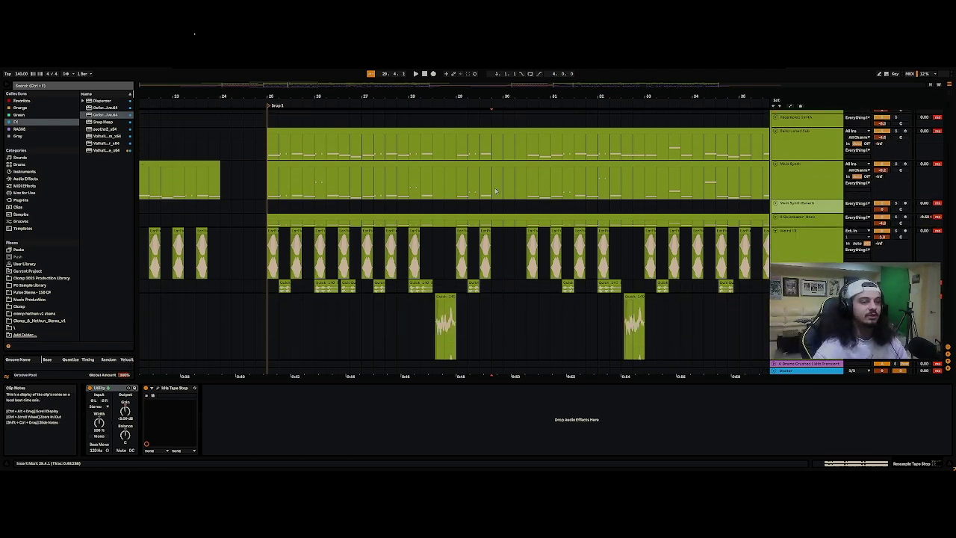
pyautogui.scroll(-2, 495, 191)
pyautogui.scroll(6, 521, 224)
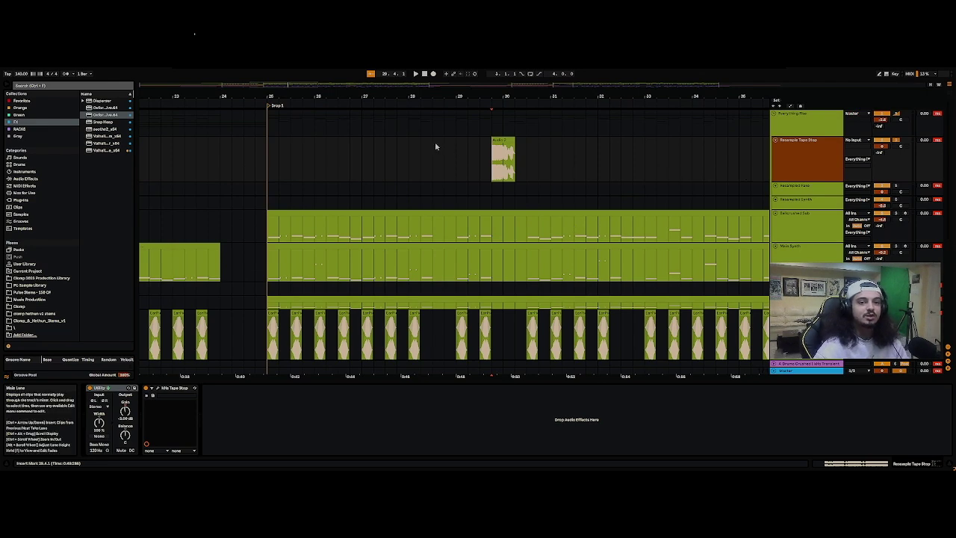
pyautogui.press('space')
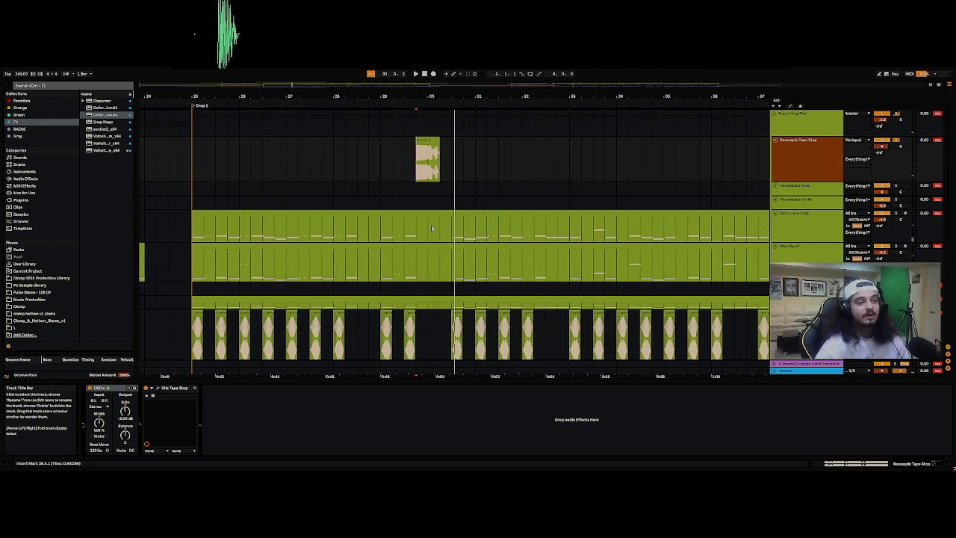
# Show the Vocals track's device chain and audition the vocal clip beneath the first tape stop in Drop 1
pyautogui.scroll(-3, 800, 181)
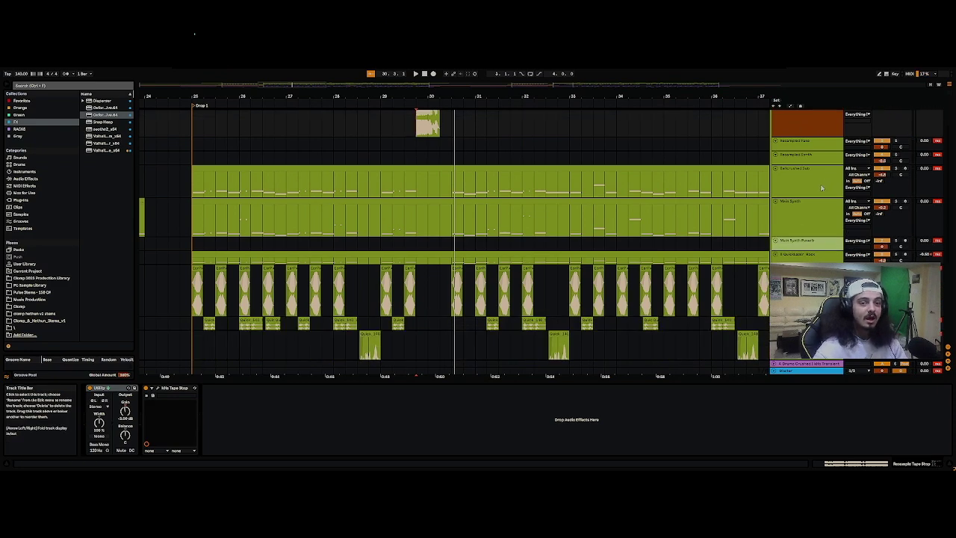
pyautogui.scroll(3, 822, 173)
pyautogui.scroll(-5, 825, 180)
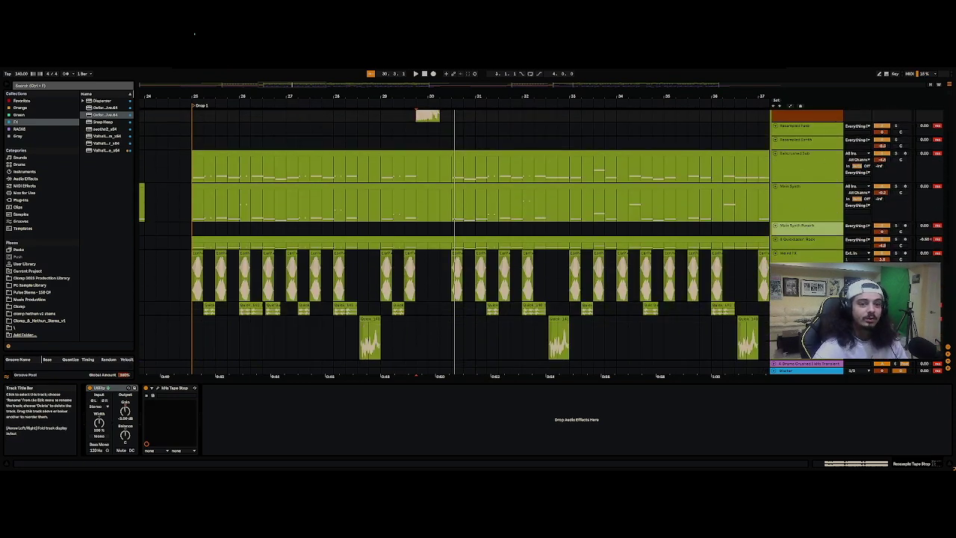
pyautogui.click(806, 315)
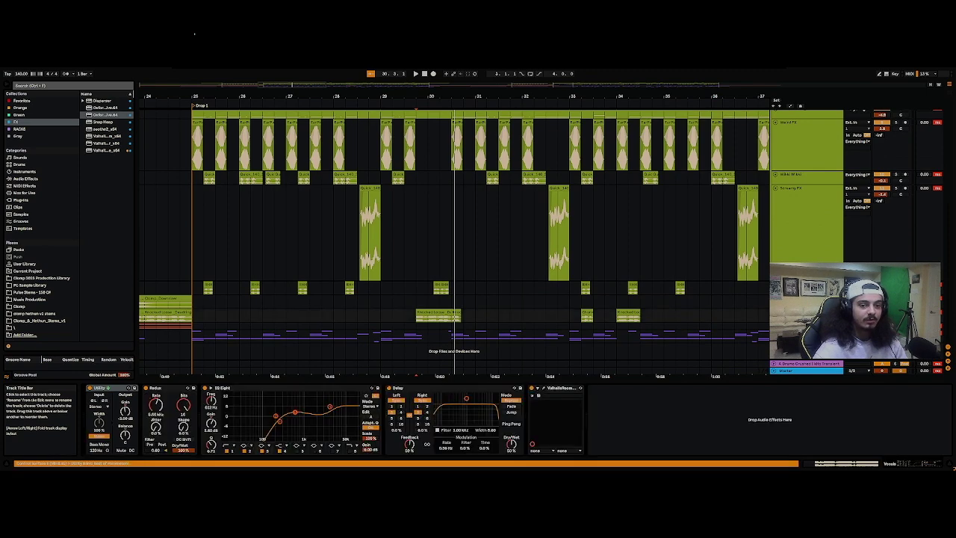
pyautogui.scroll(5, 575, 295)
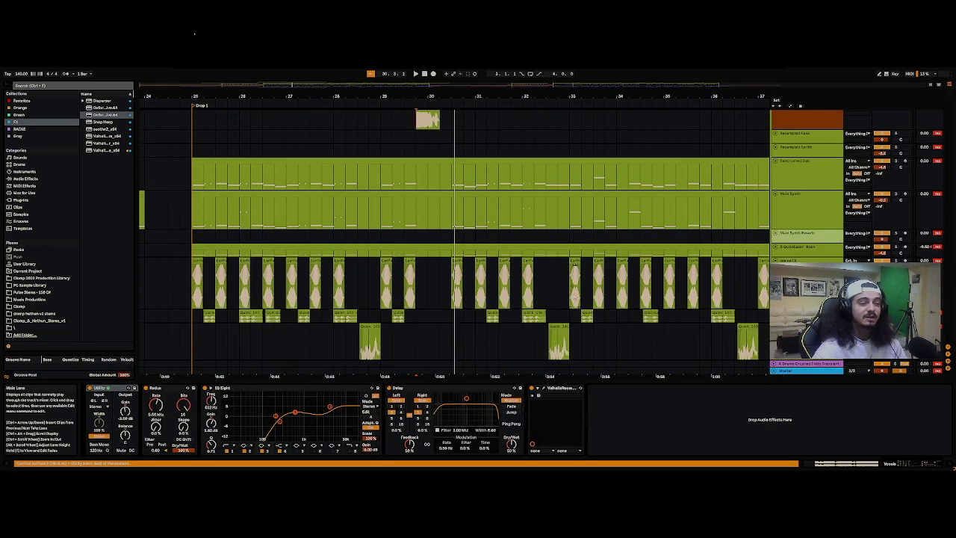
pyautogui.scroll(-5, 569, 284)
pyautogui.press('space')
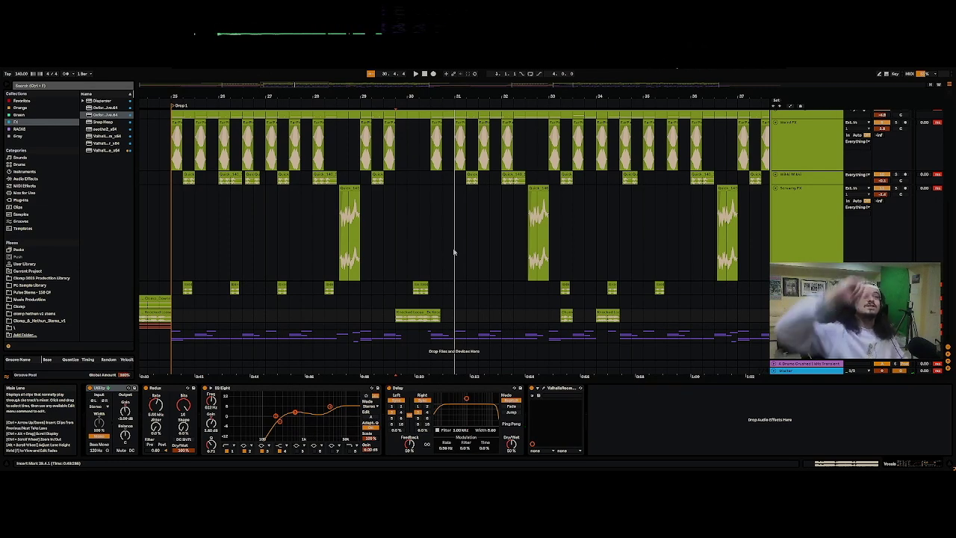
# Examine how the tape stop, vocal and Screamy FX clips are spread across Drop 1 and Drop 2
pyautogui.scroll(-5, 485, 262)
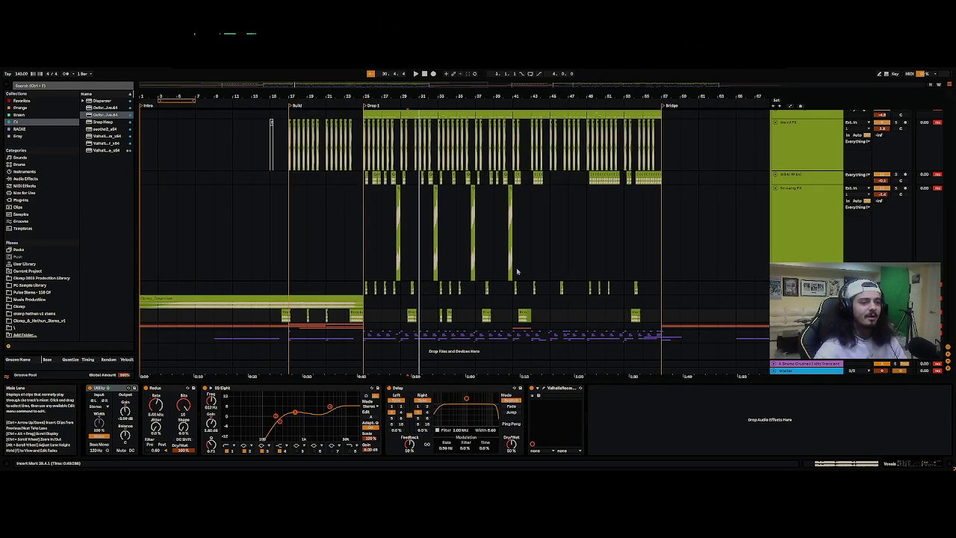
pyautogui.scroll(5, 482, 241)
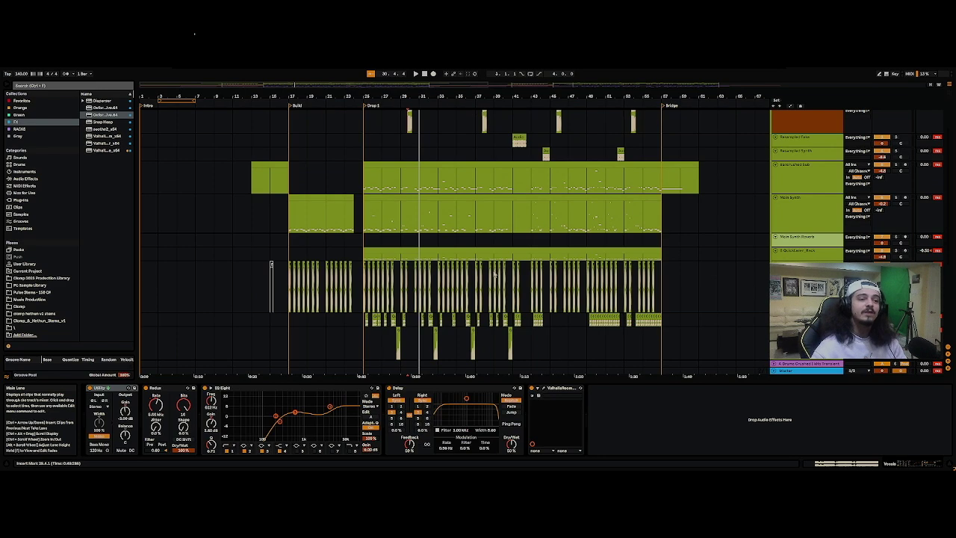
pyautogui.scroll(-6, 598, 276)
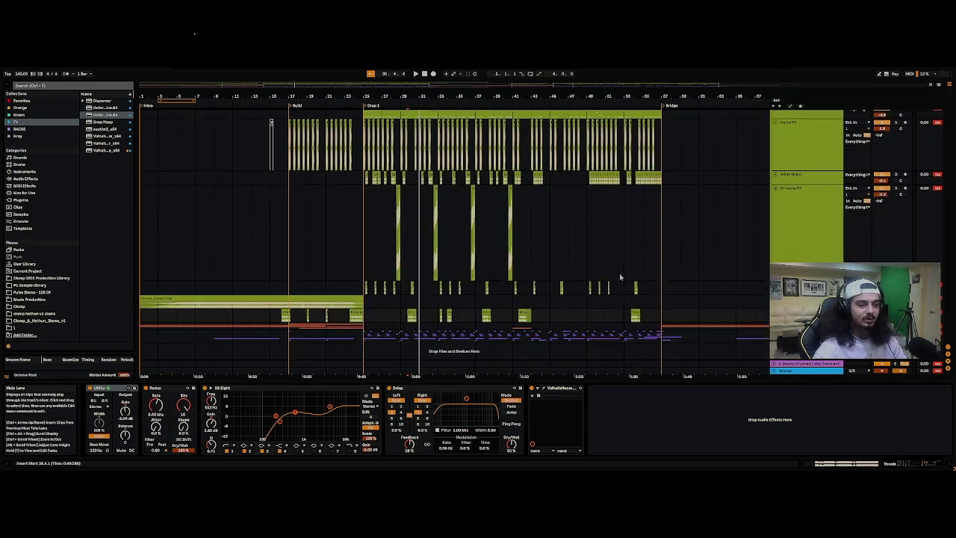
pyautogui.scroll(-3, 474, 228)
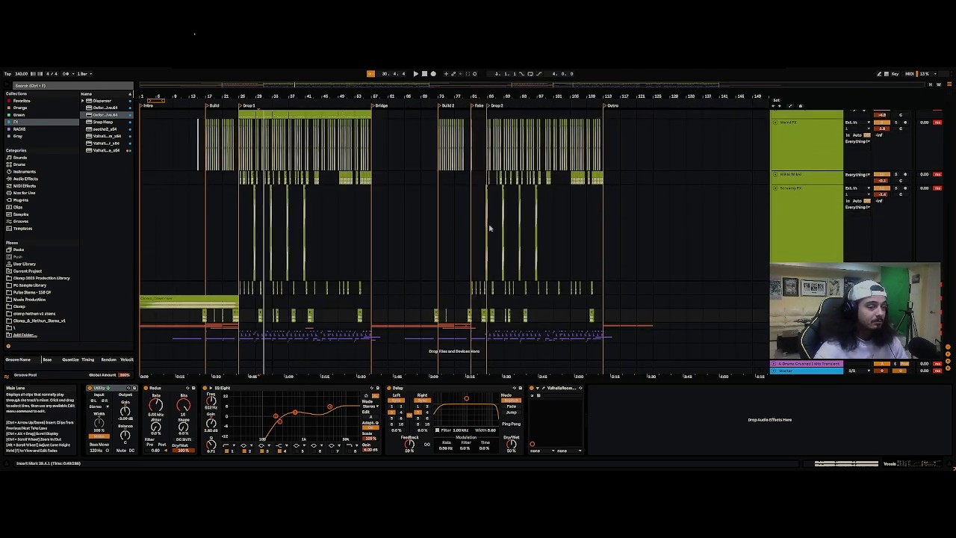
pyautogui.scroll(2, 265, 256)
pyautogui.scroll(3, 287, 252)
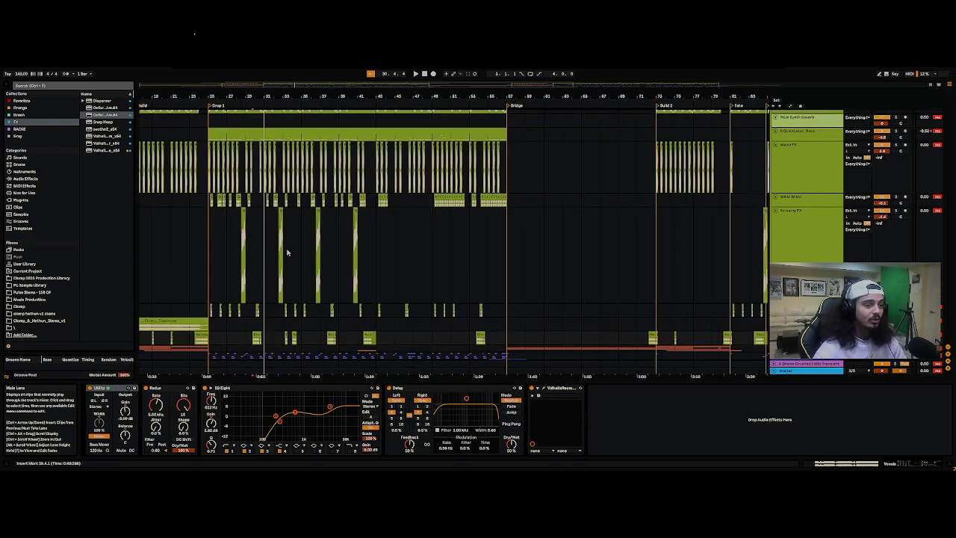
pyautogui.scroll(-1, 348, 265)
pyautogui.scroll(-3, 530, 240)
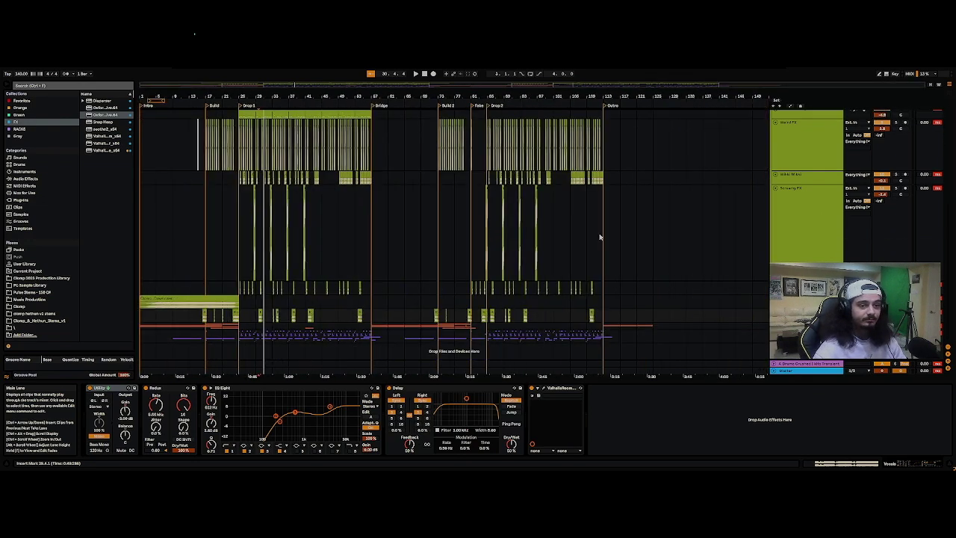